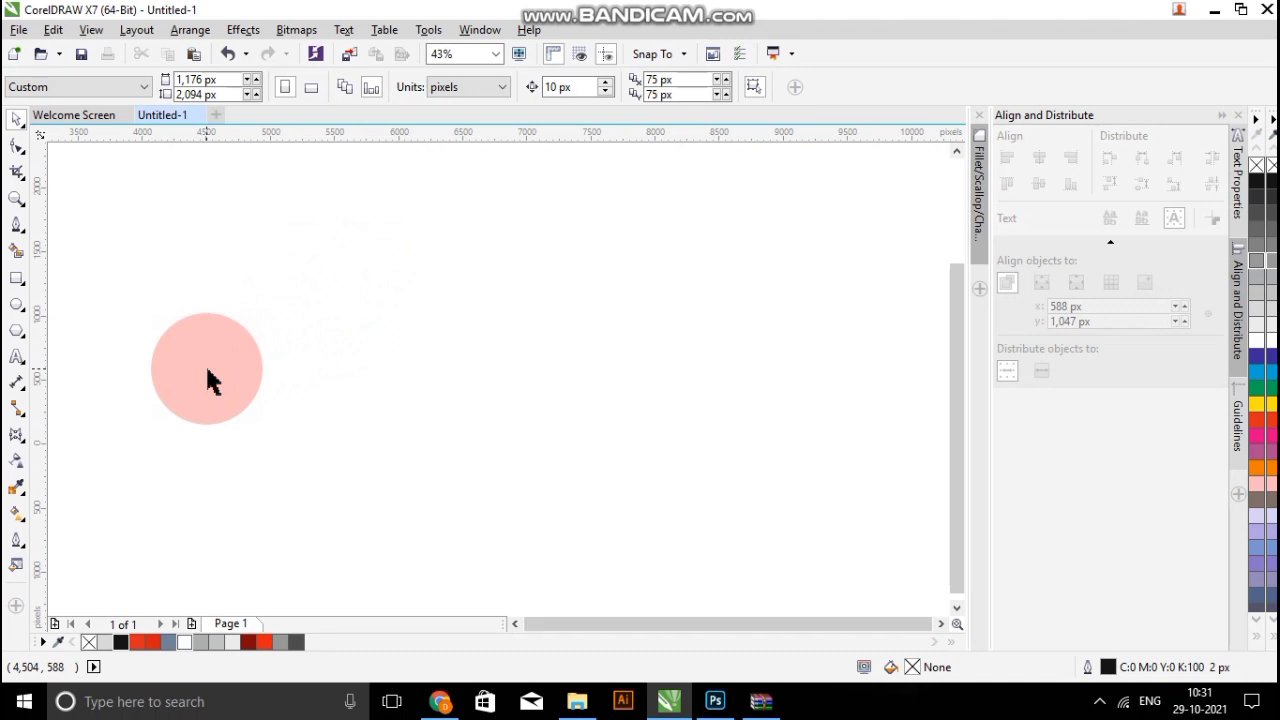
Add the artistic text "powerbom" in the empty drawing area.
drag(208, 372, 258, 298)
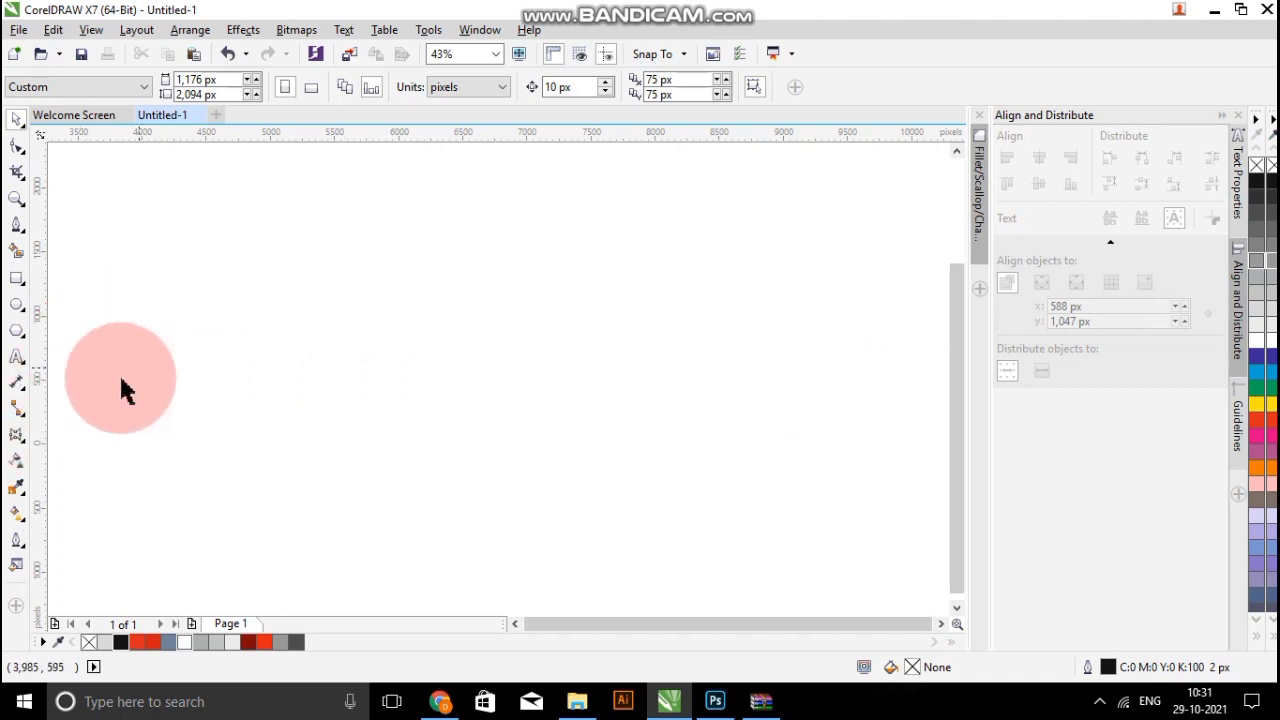
click(16, 358)
click(313, 380)
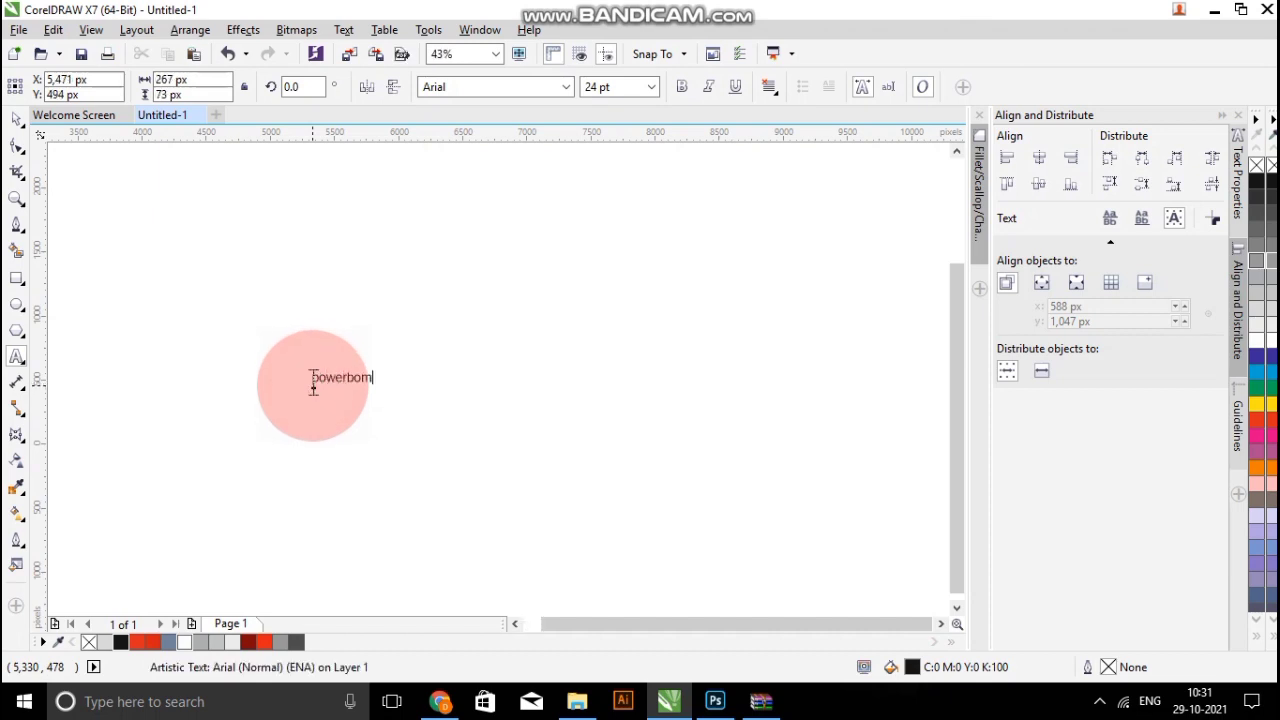
key(Escape)
scroll(318, 378, up, 4)
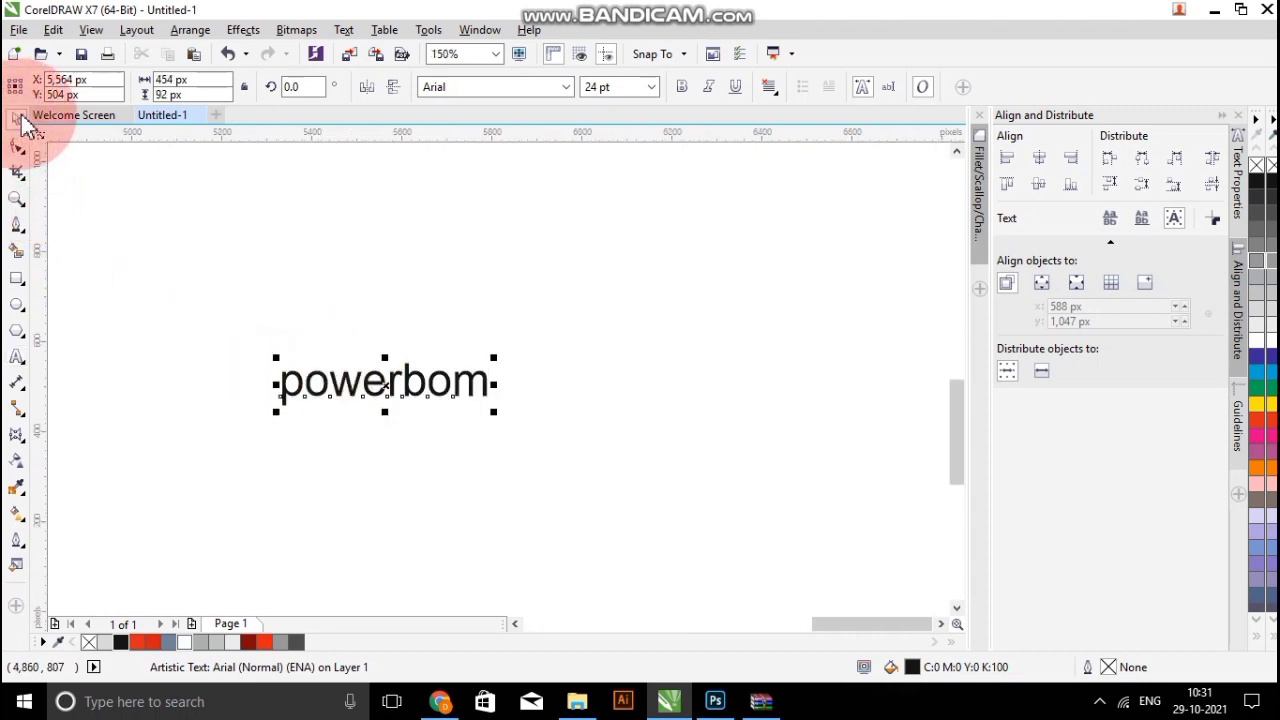
Set the font of the powerbom text to X-Heighting.
click(565, 87)
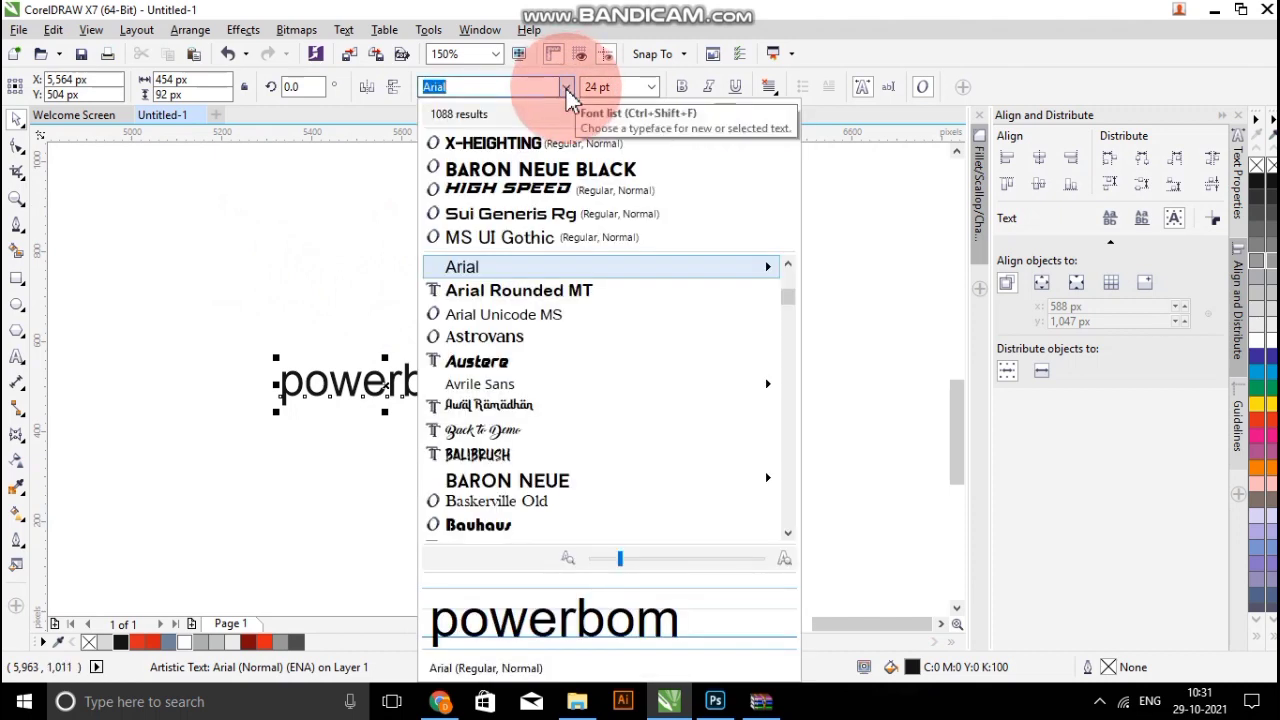
click(551, 146)
click(238, 330)
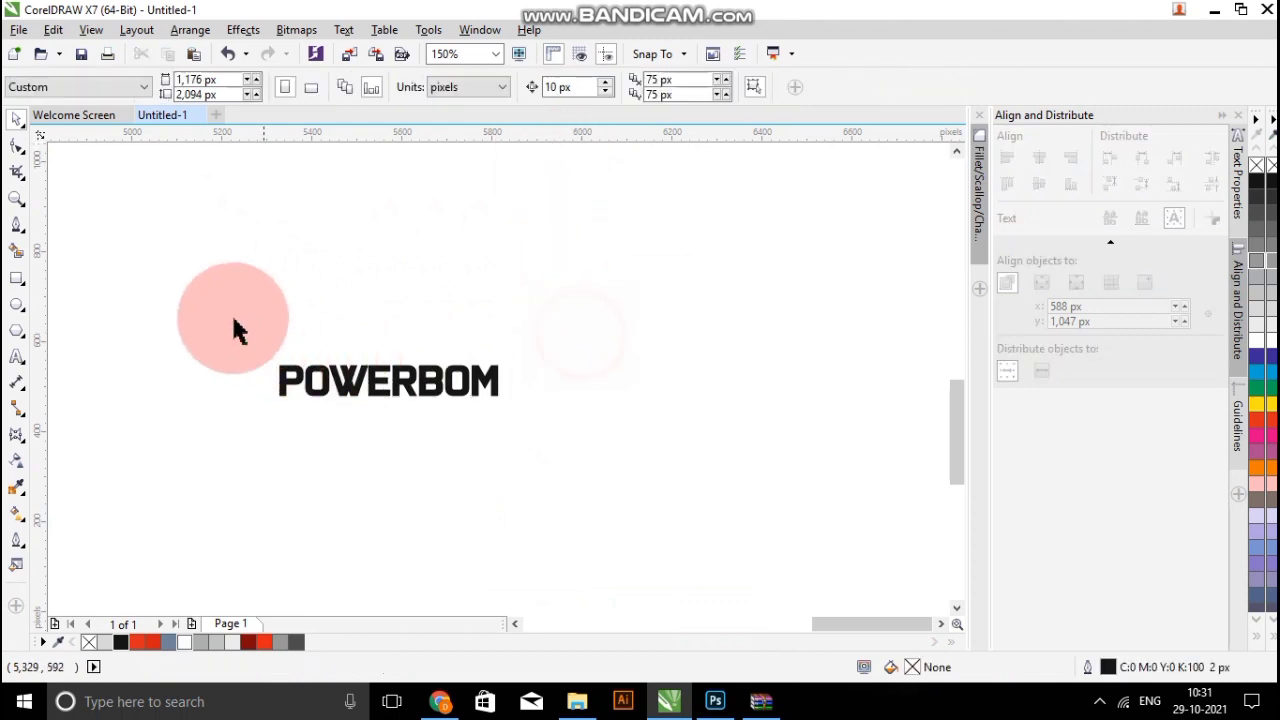
Enlarge the text proportionally to about 805 × 113 px and move it up to about X 5,663, Y 1,372 px.
drag(200, 312, 800, 555)
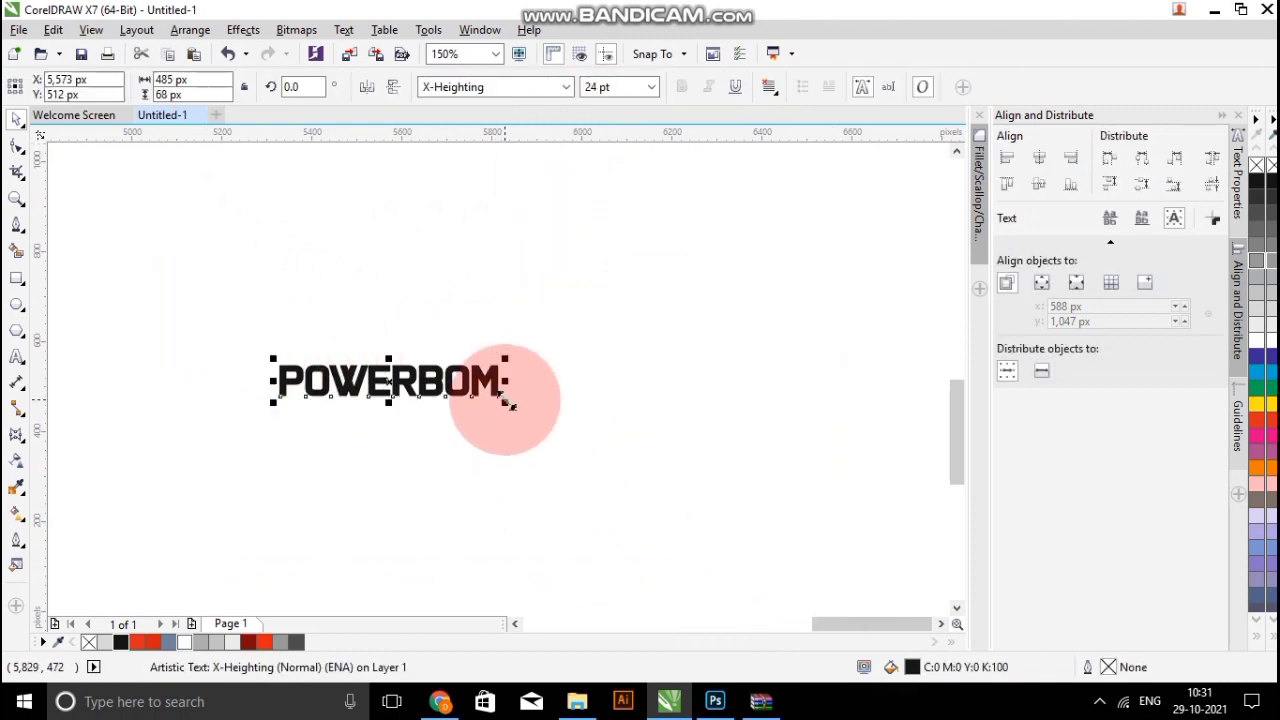
drag(505, 408, 649, 509)
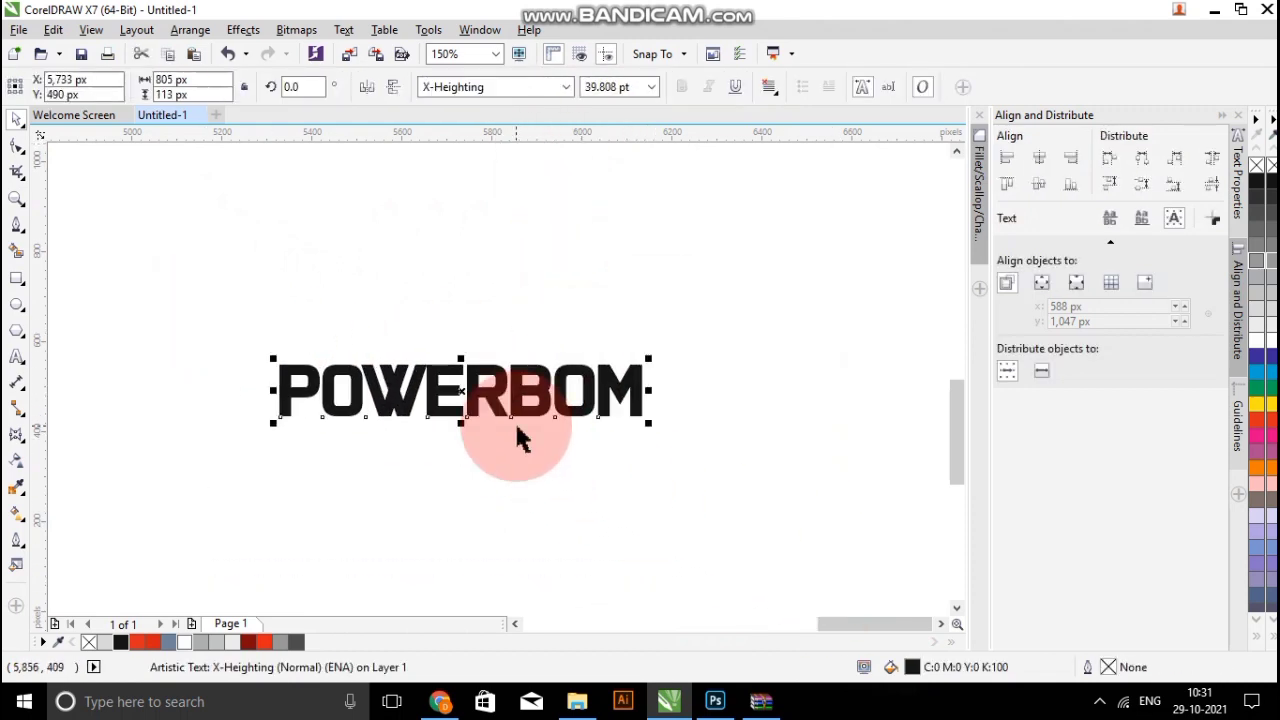
scroll(515, 425, down, 2)
drag(499, 414, 503, 303)
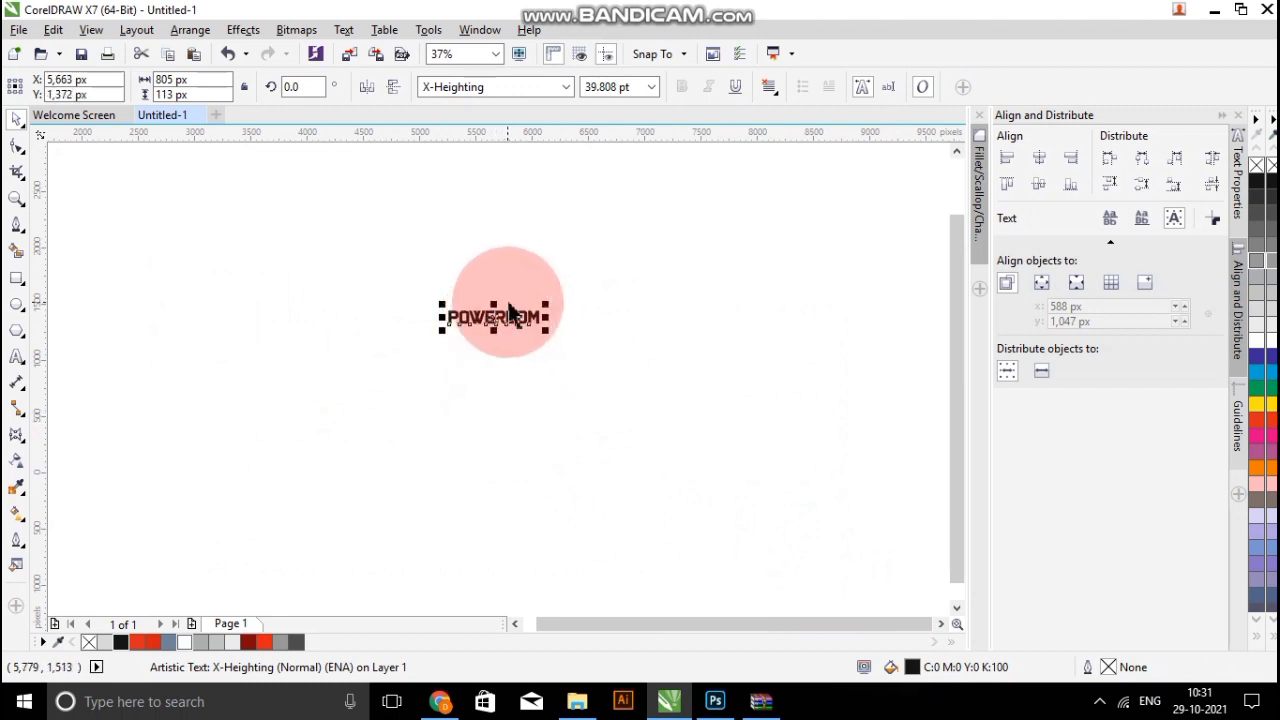
scroll(509, 377, up, 6)
scroll(490, 300, down, 4)
scroll(443, 190, up, 2)
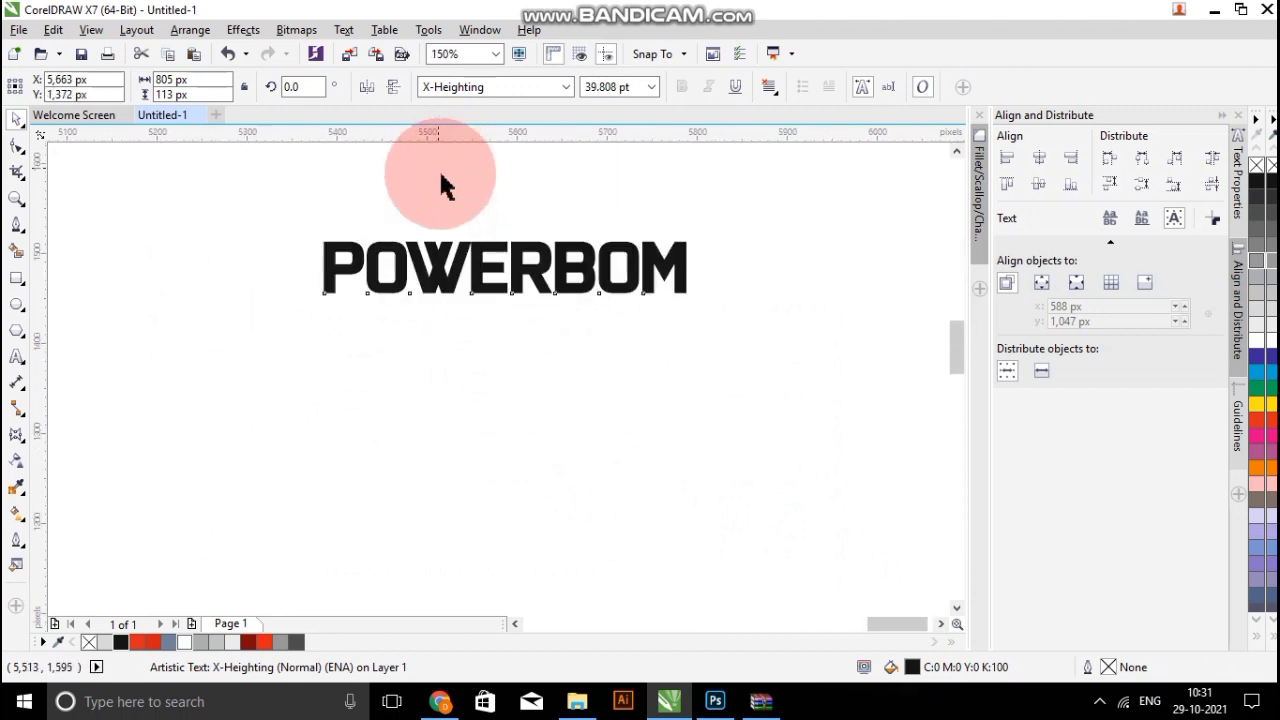
click(362, 220)
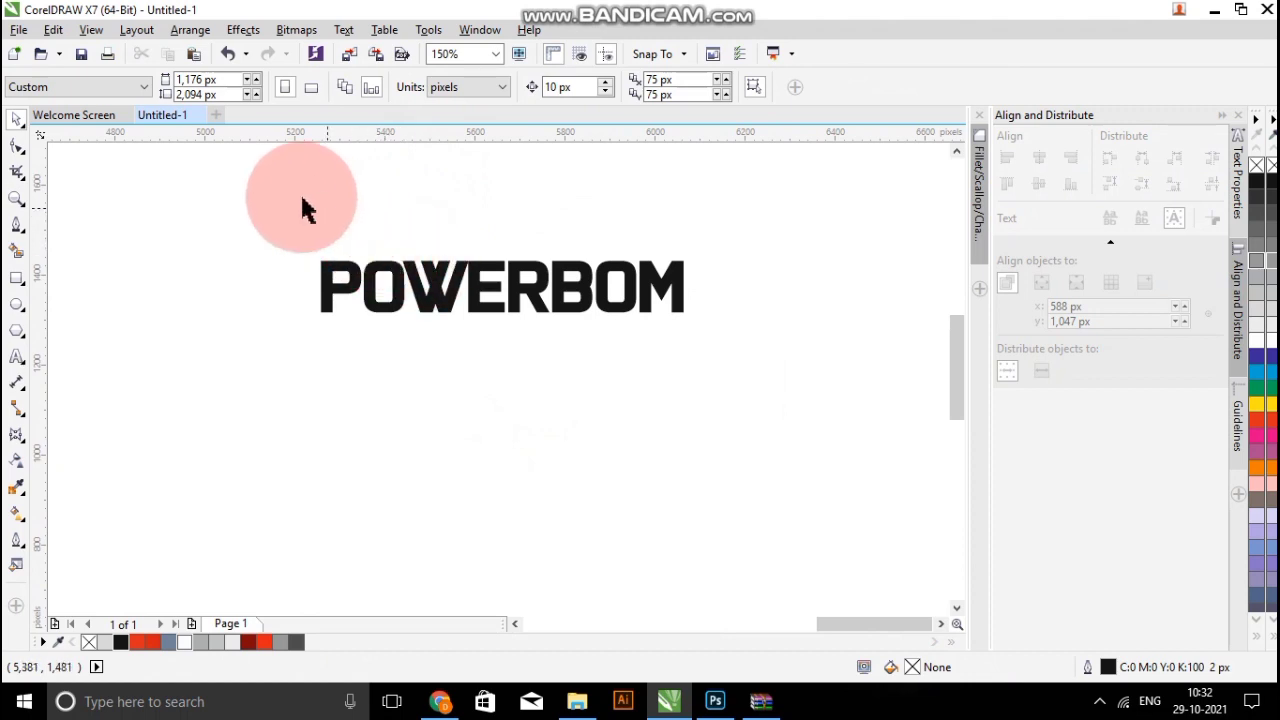
Draw a five-sided polygon about 577 × 548 px below the POWERBOM text.
drag(272, 192, 720, 402)
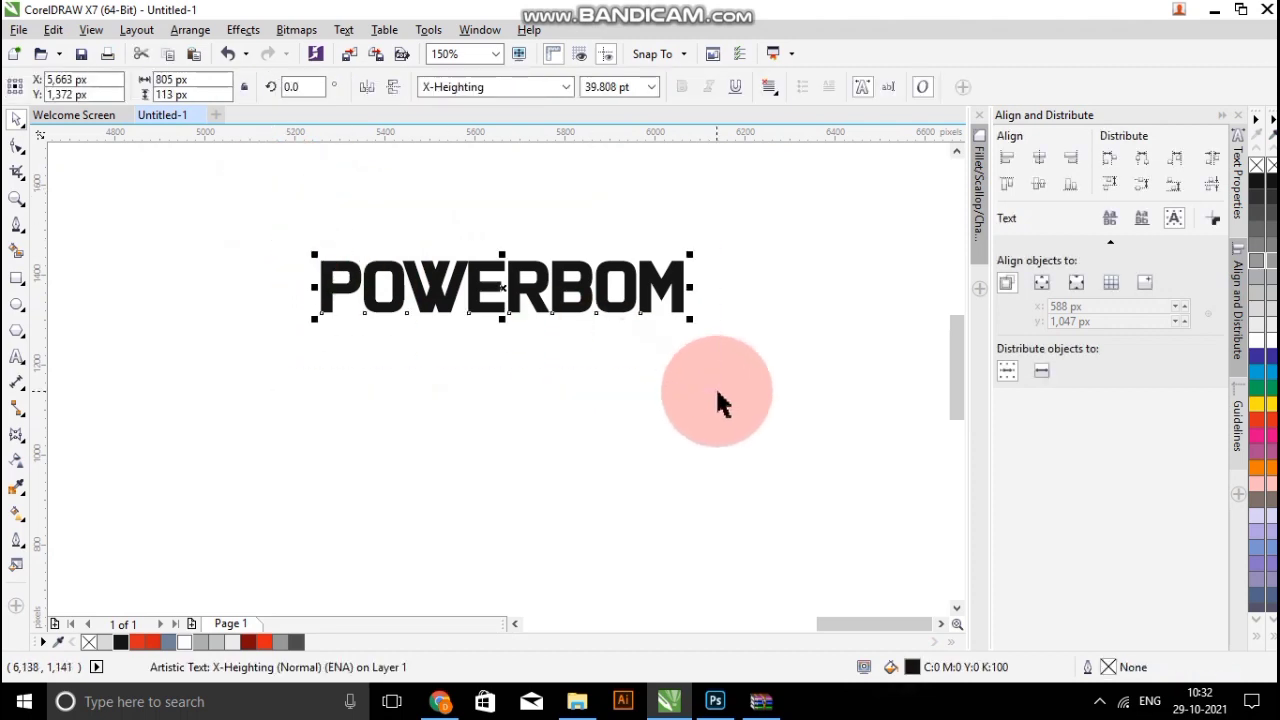
click(18, 333)
scroll(167, 360, down, 2)
scroll(380, 415, up, 2)
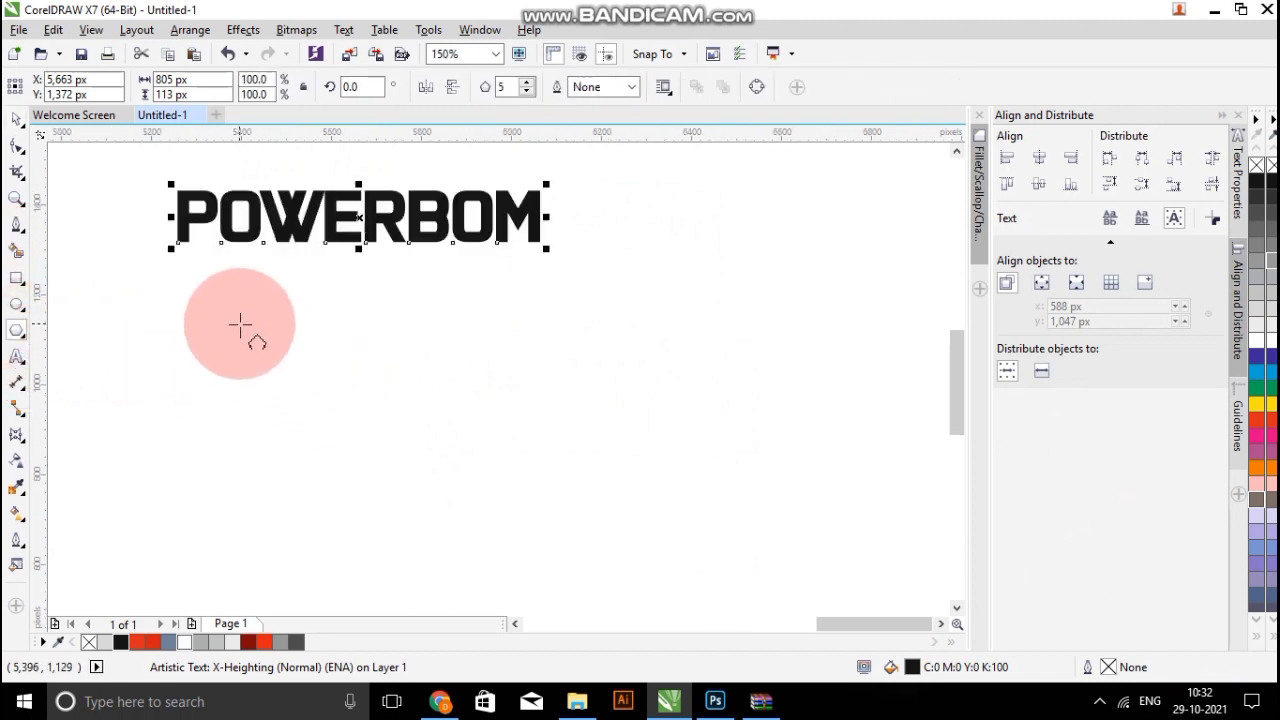
drag(222, 312, 493, 566)
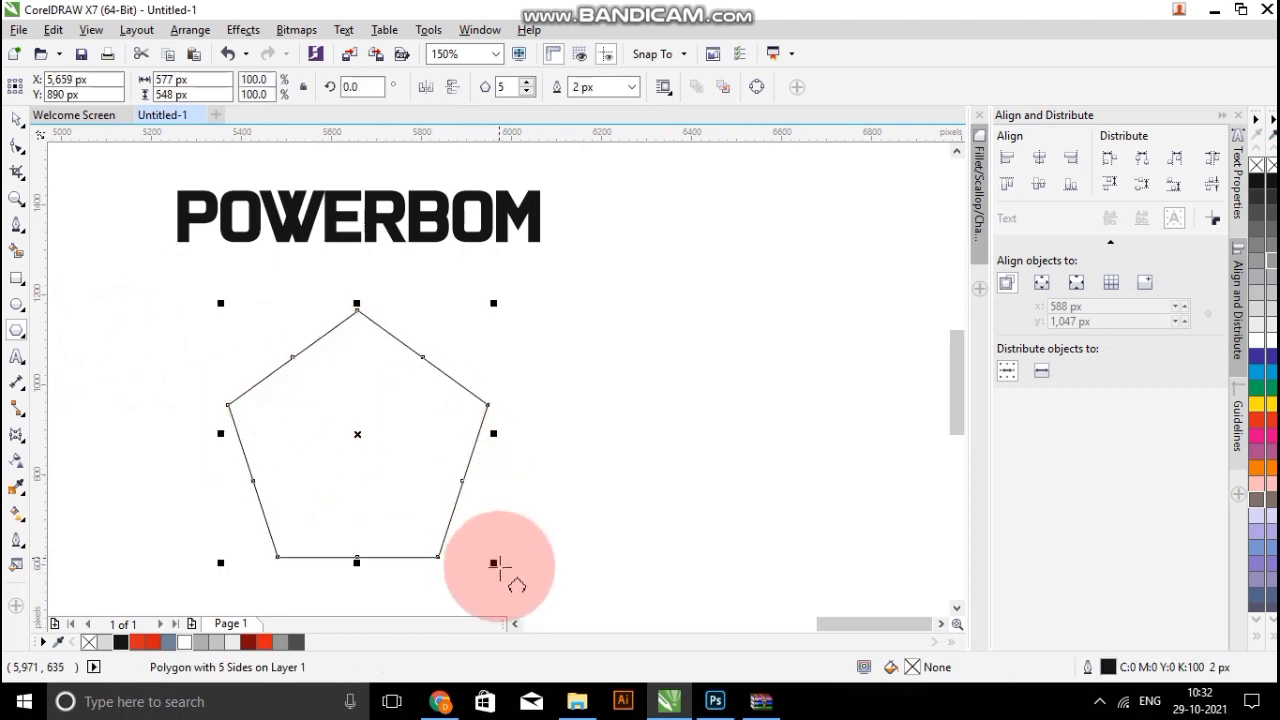
Set the polygon's number of sides to 8.
click(529, 84)
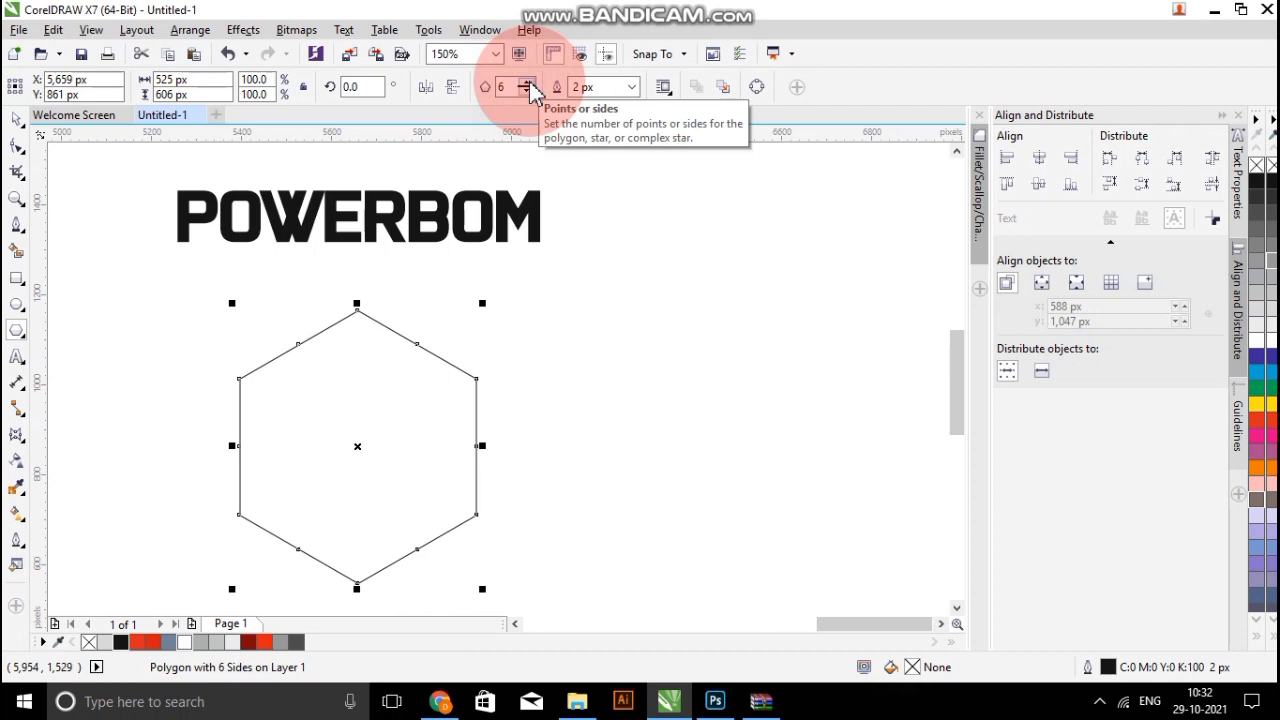
click(529, 84)
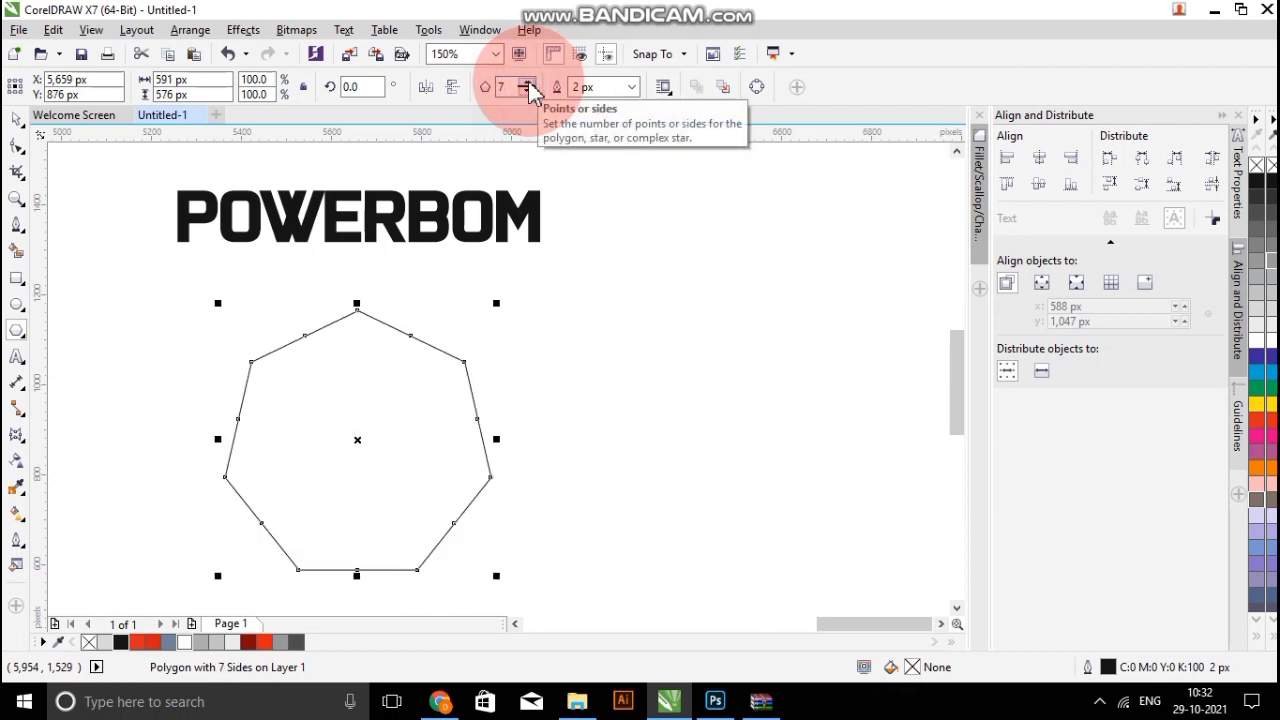
click(529, 84)
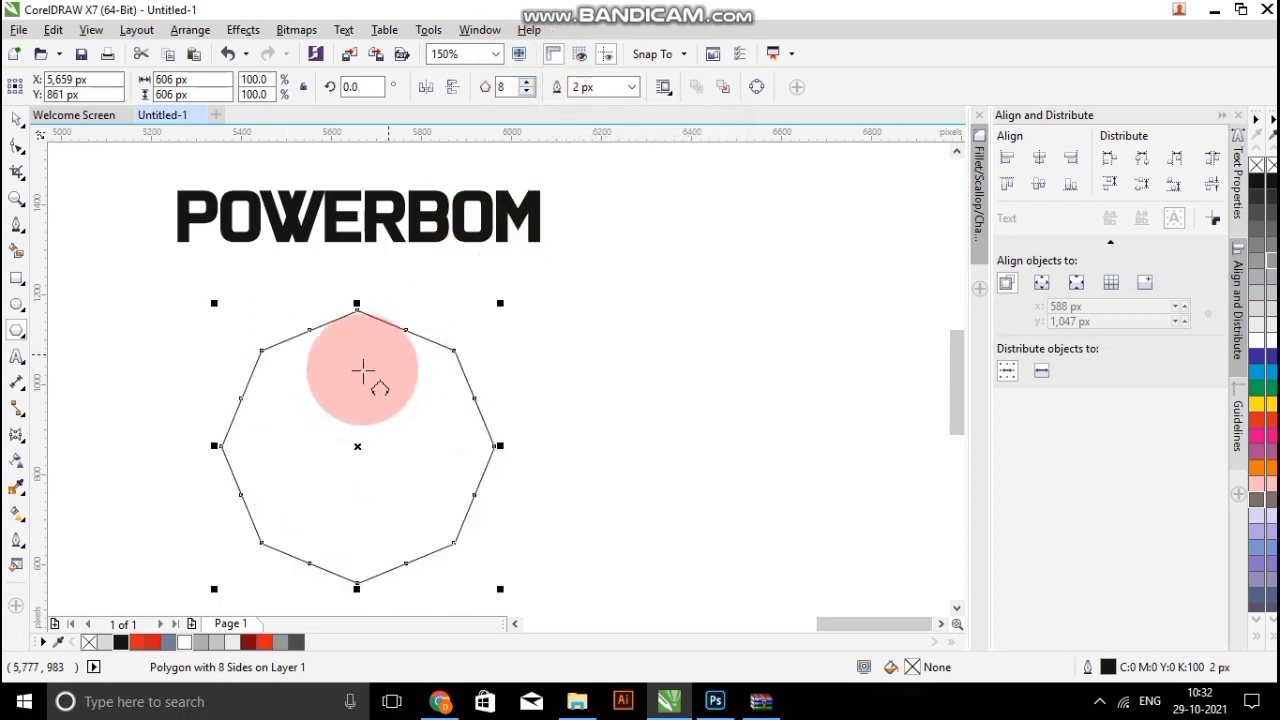
Duplicate the octagon horizontally, placing the copy about 1,009 px to the right of the original.
click(18, 174)
click(10, 124)
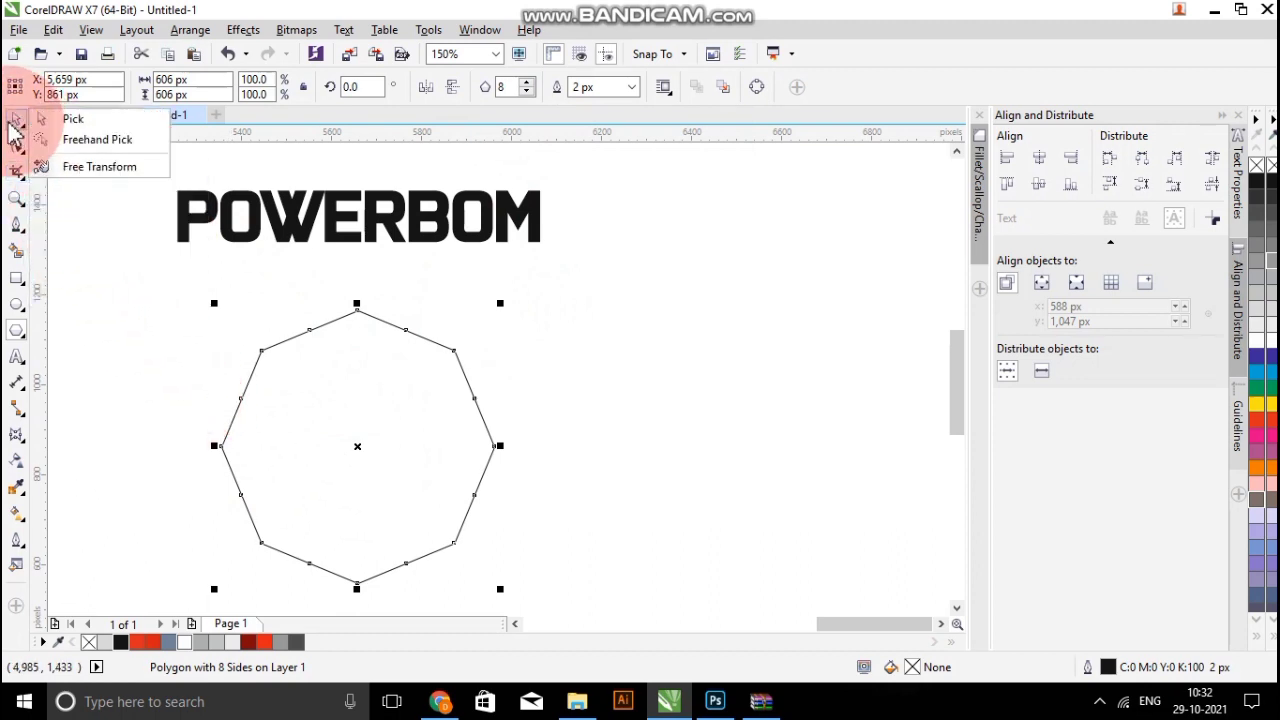
click(14, 124)
click(80, 206)
click(361, 485)
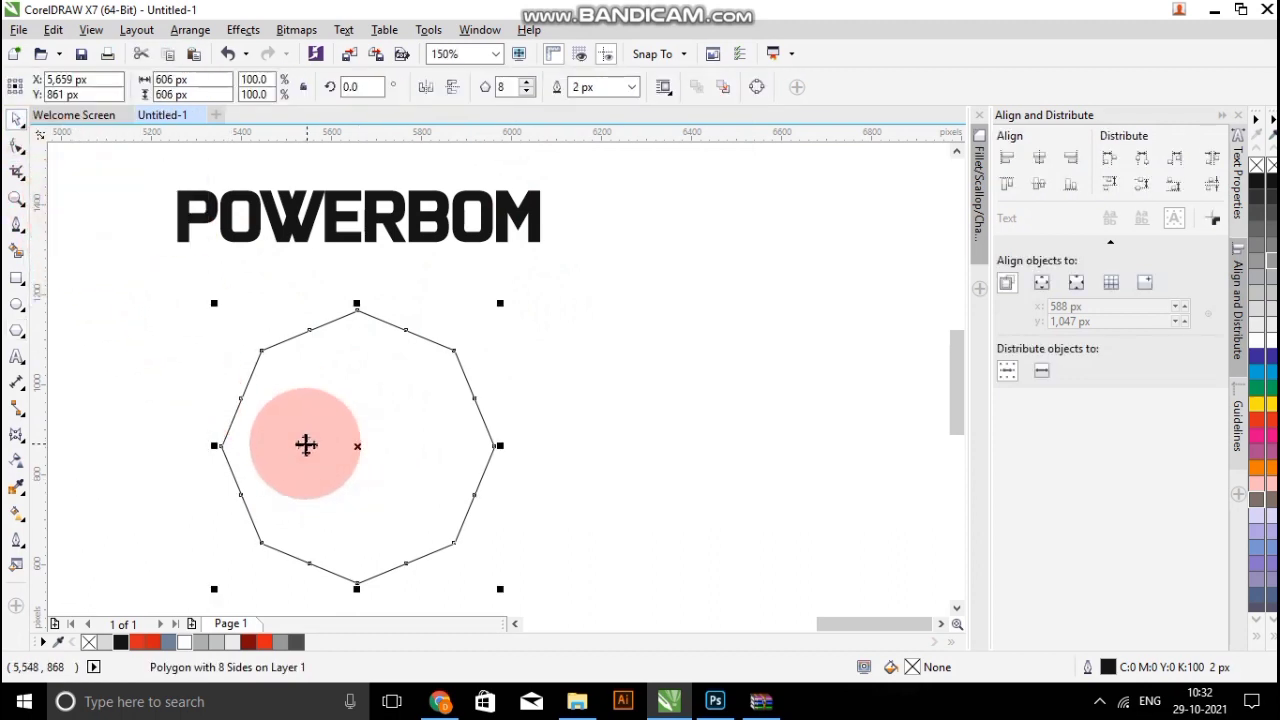
drag(306, 445, 760, 502)
click(503, 400)
click(312, 400)
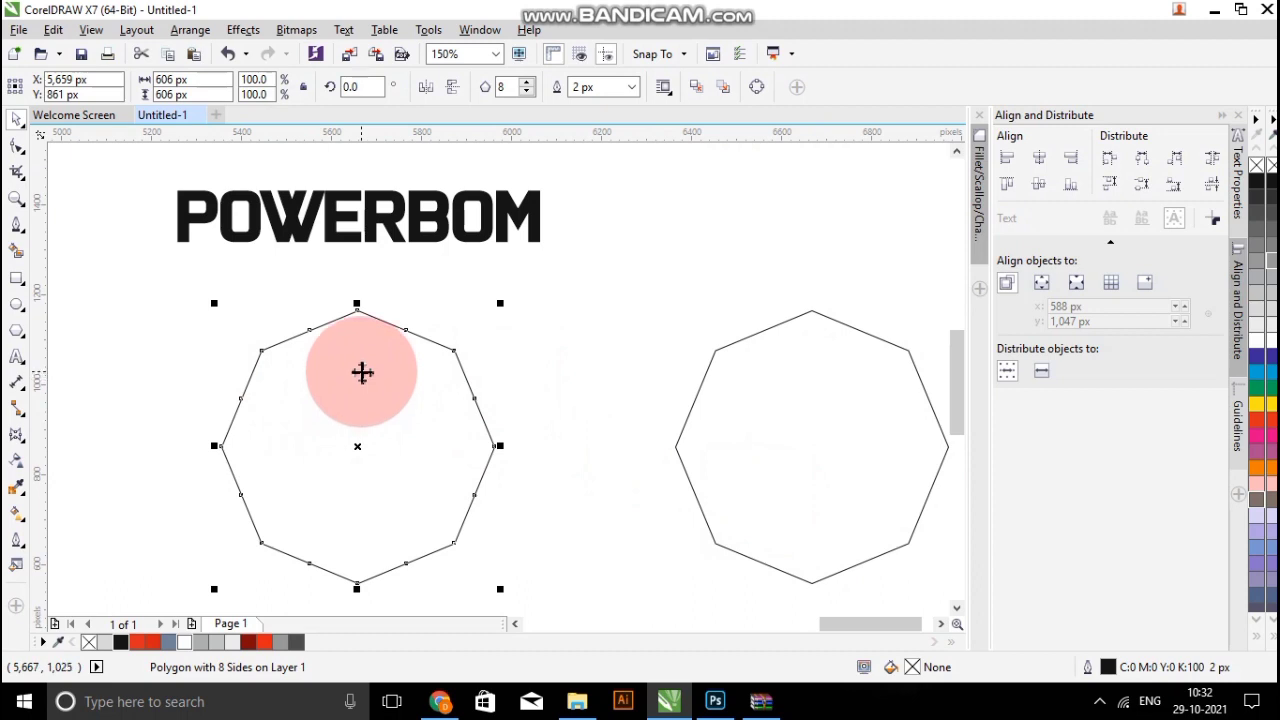
click(362, 370)
click(565, 384)
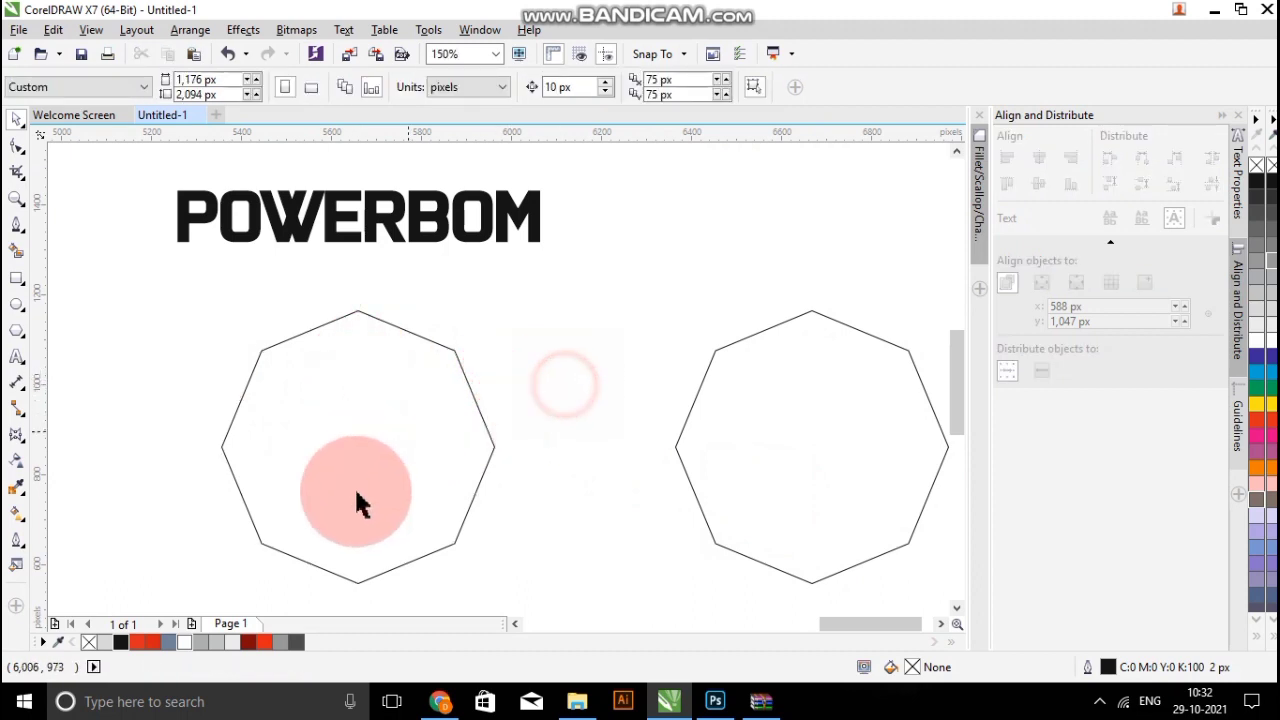
click(400, 440)
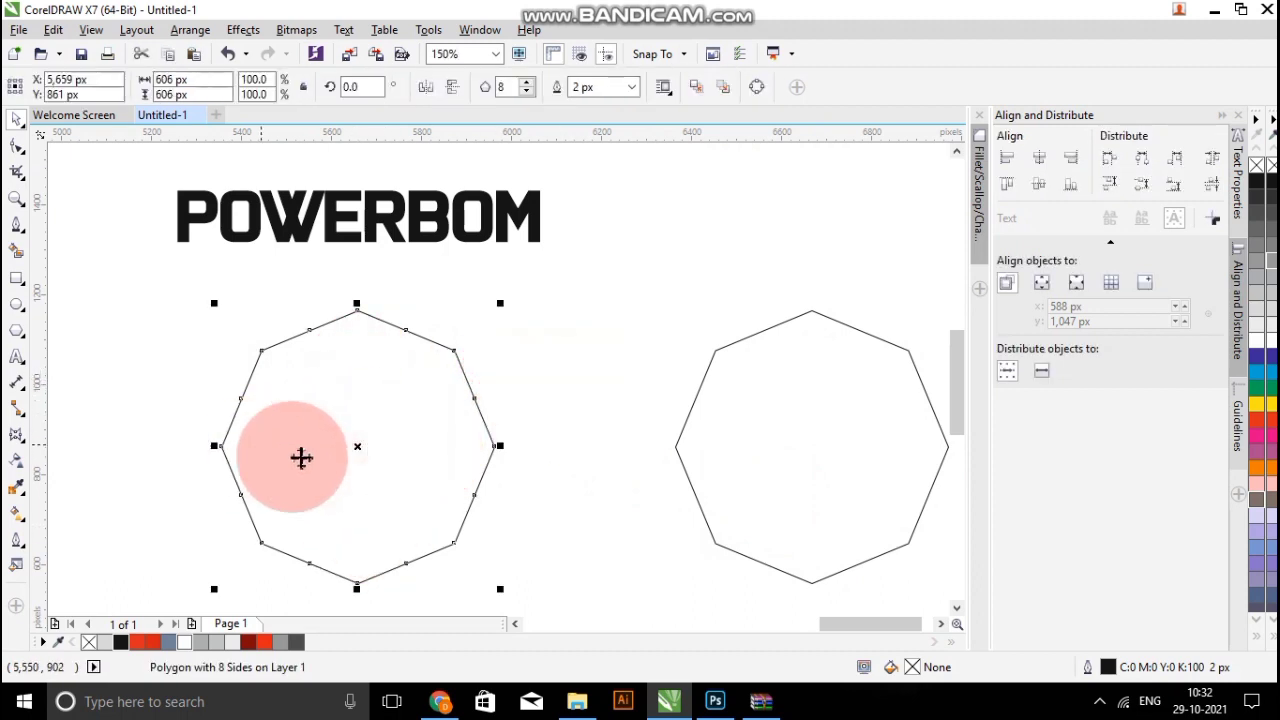
click(212, 383)
click(795, 433)
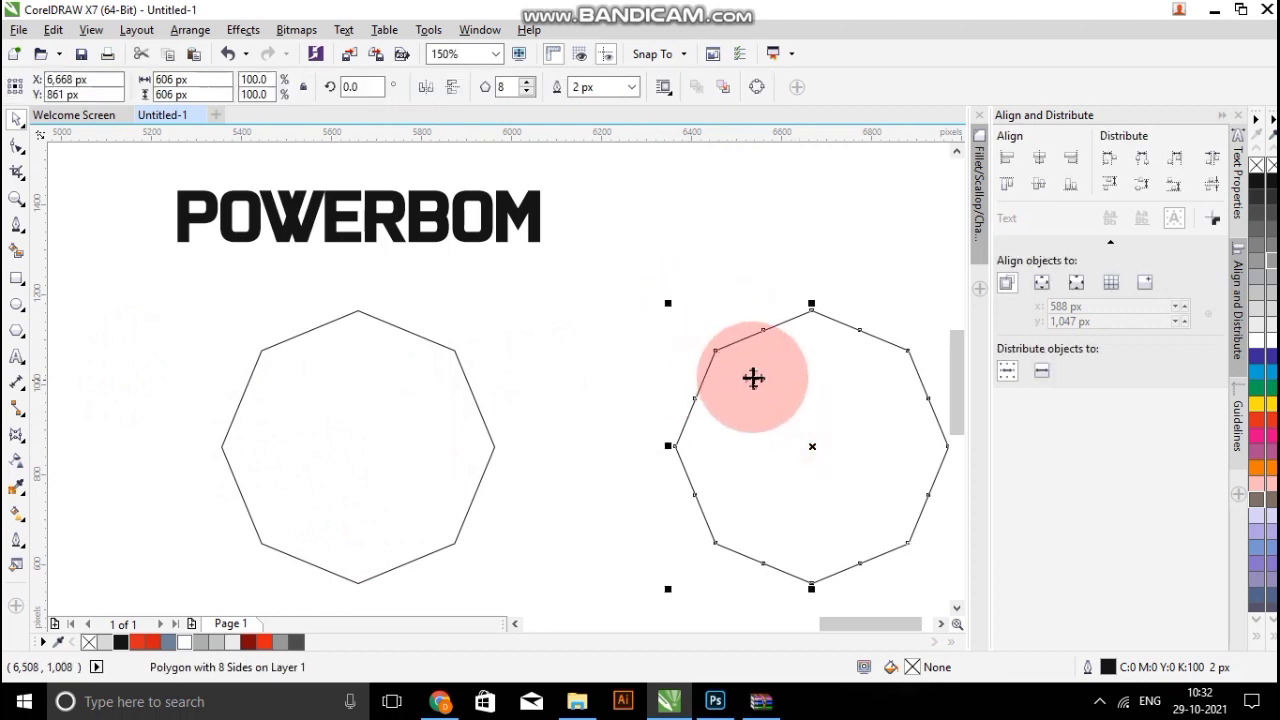
click(371, 383)
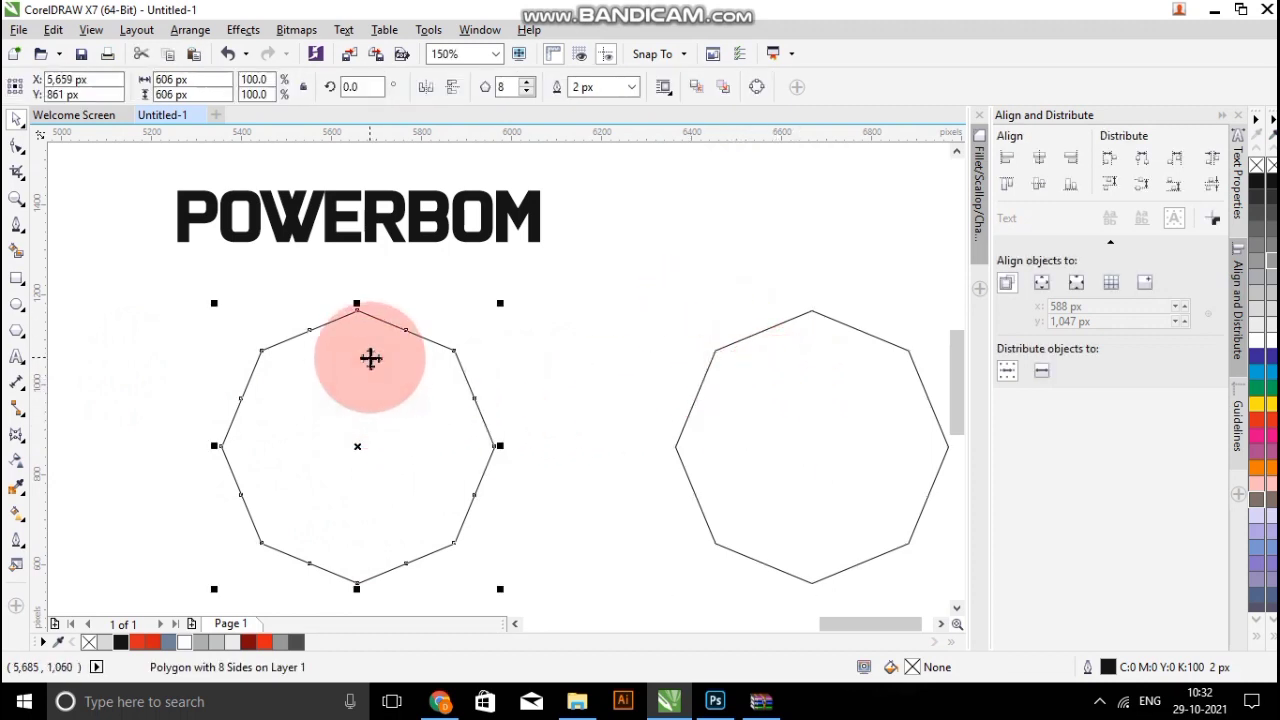
click(368, 360)
click(371, 400)
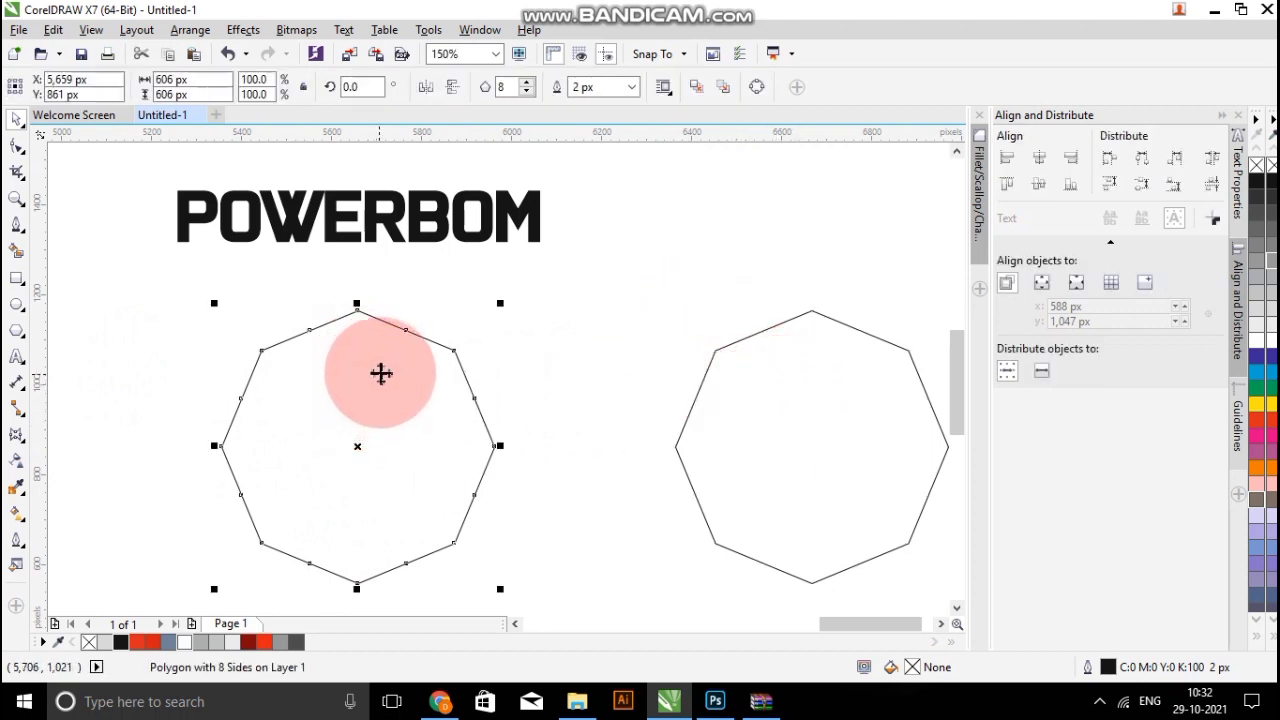
Duplicate the left octagon about 349 px straight up so the two overlap, and create a shape from their overlap with Intersect.
click(382, 378)
drag(382, 375, 368, 222)
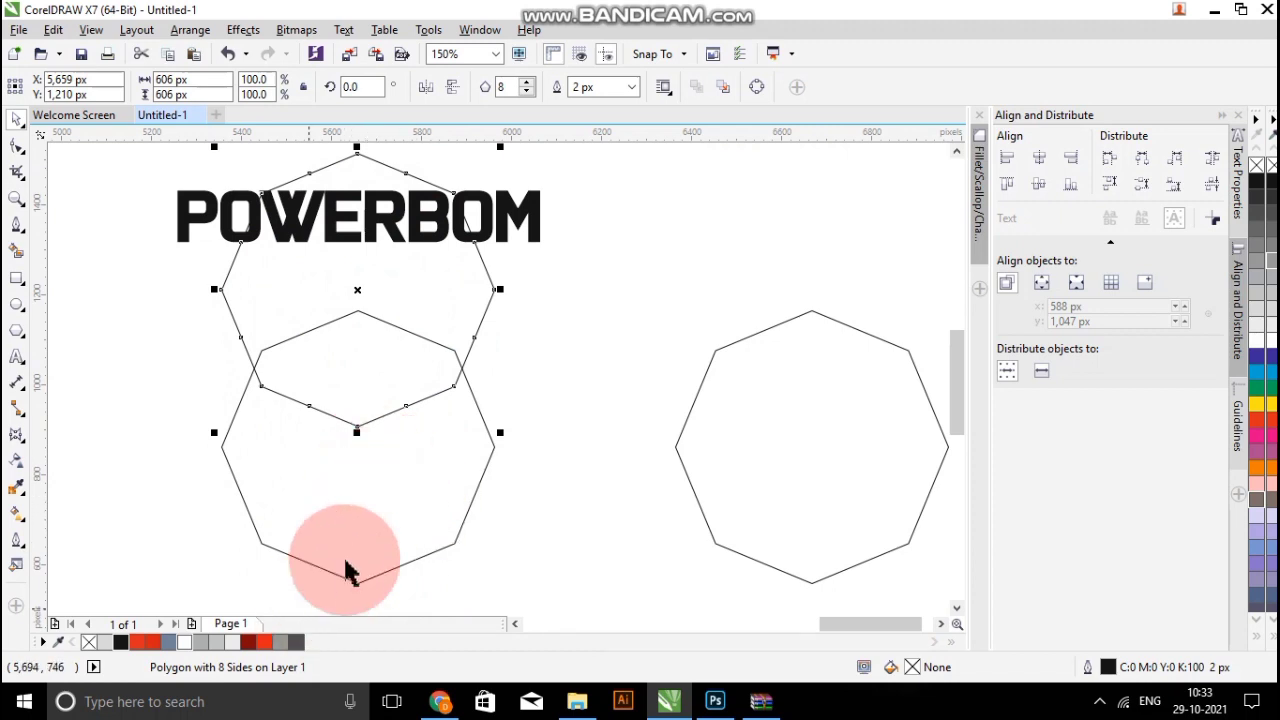
shift+click(420, 483)
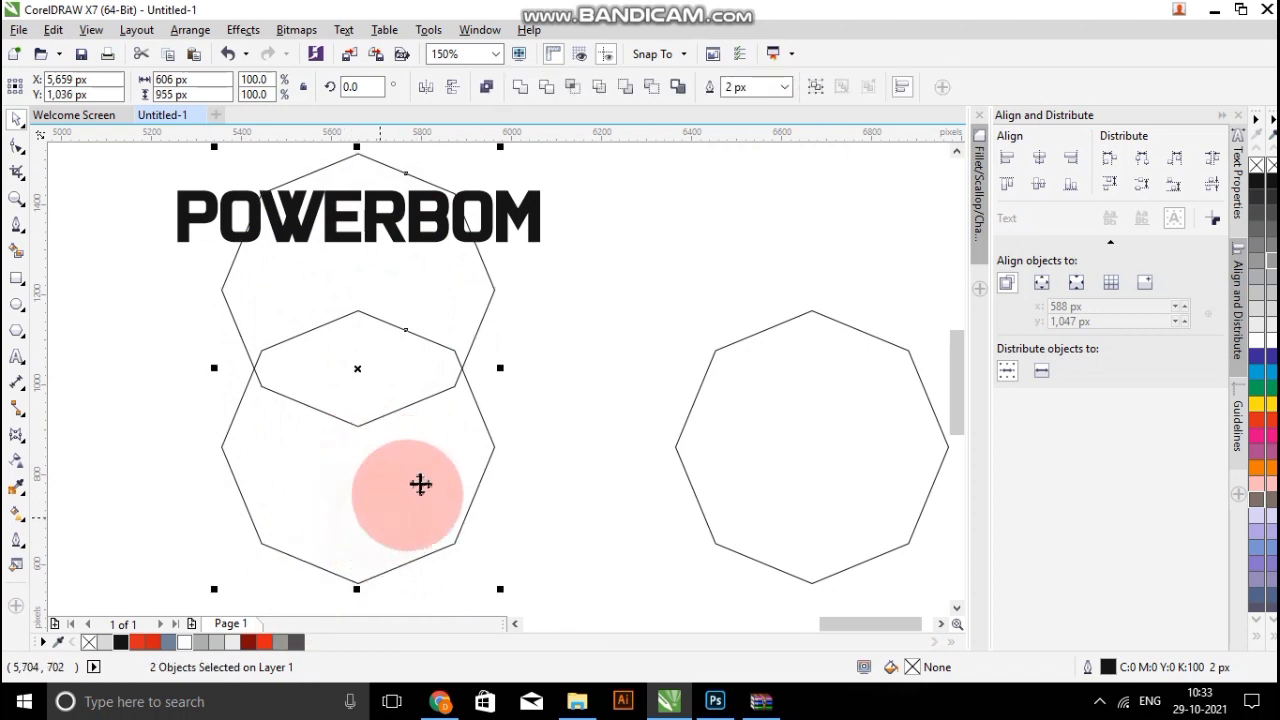
click(574, 87)
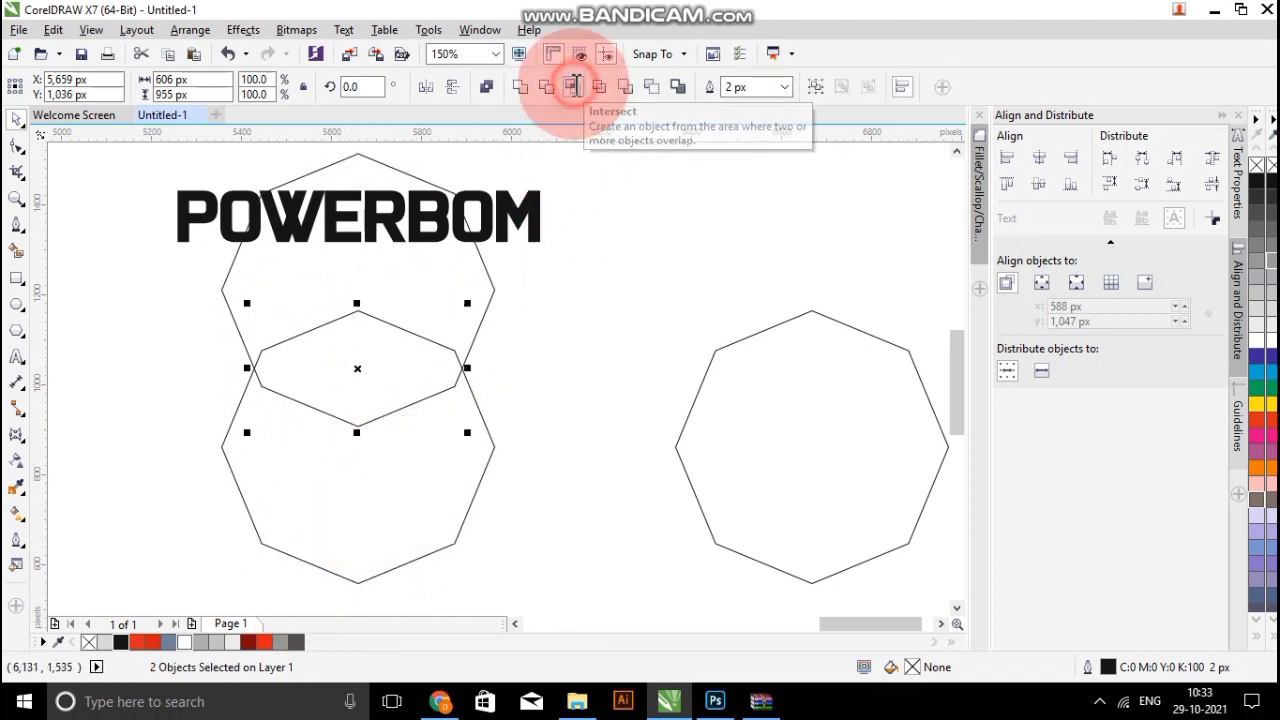
click(611, 325)
Delete the two overlapping source octagons, keeping only the intersection shape on the left.
click(457, 306)
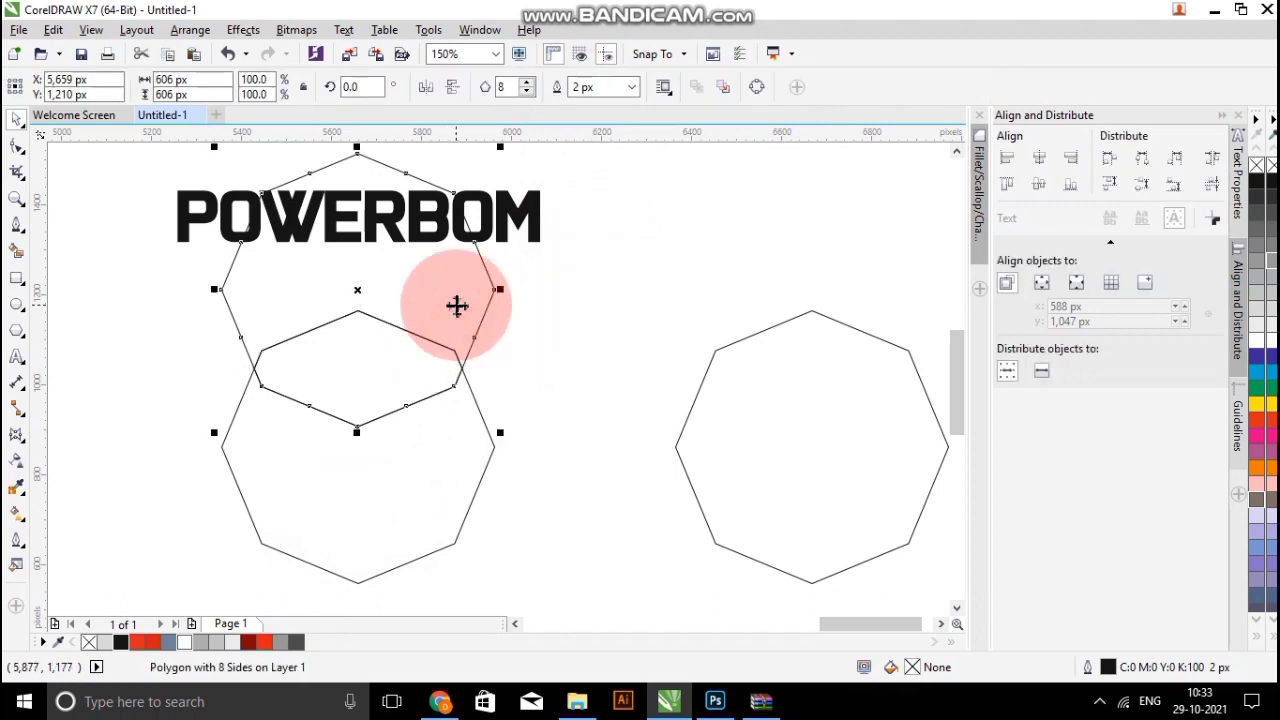
key(Delete)
click(409, 509)
key(Delete)
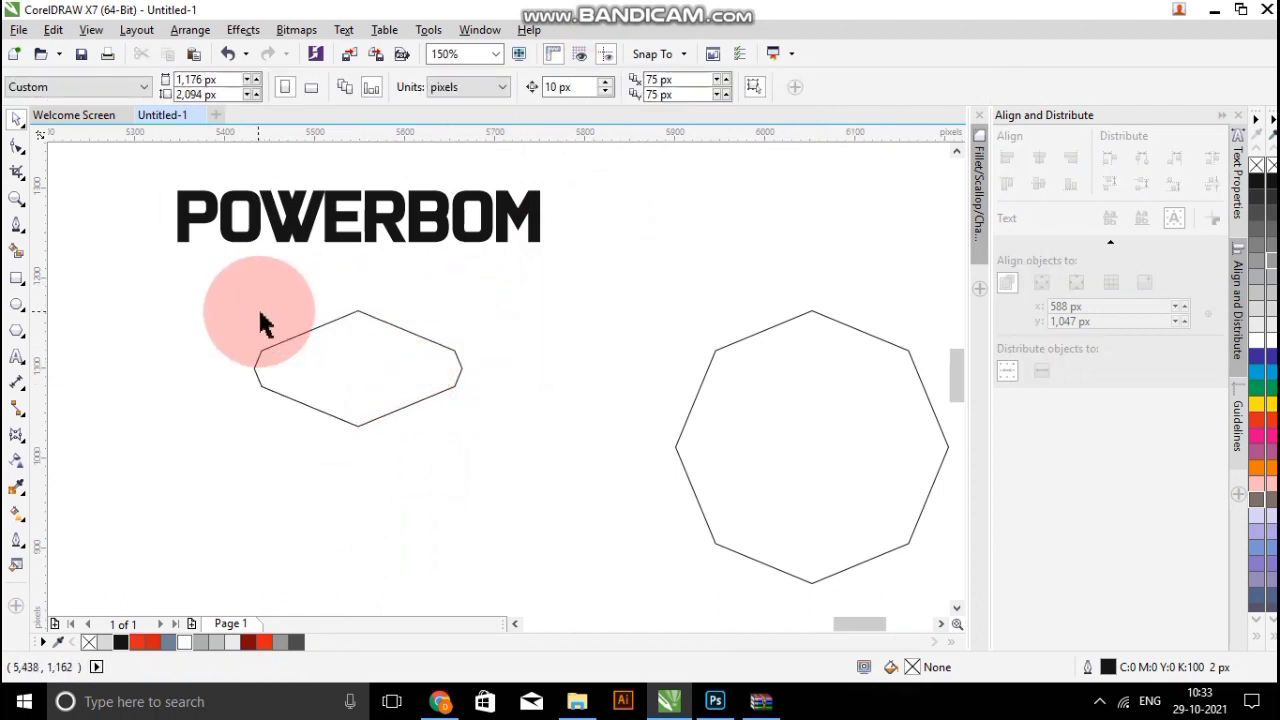
scroll(262, 322, up, 2)
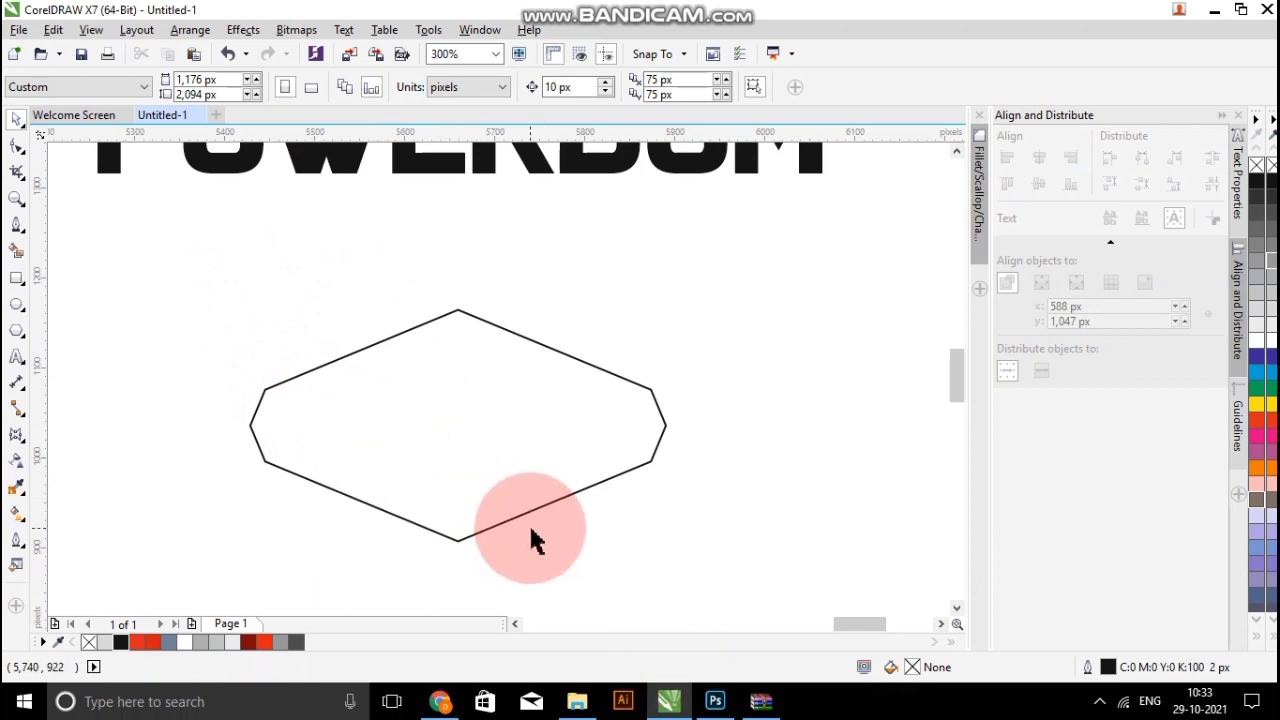
click(465, 408)
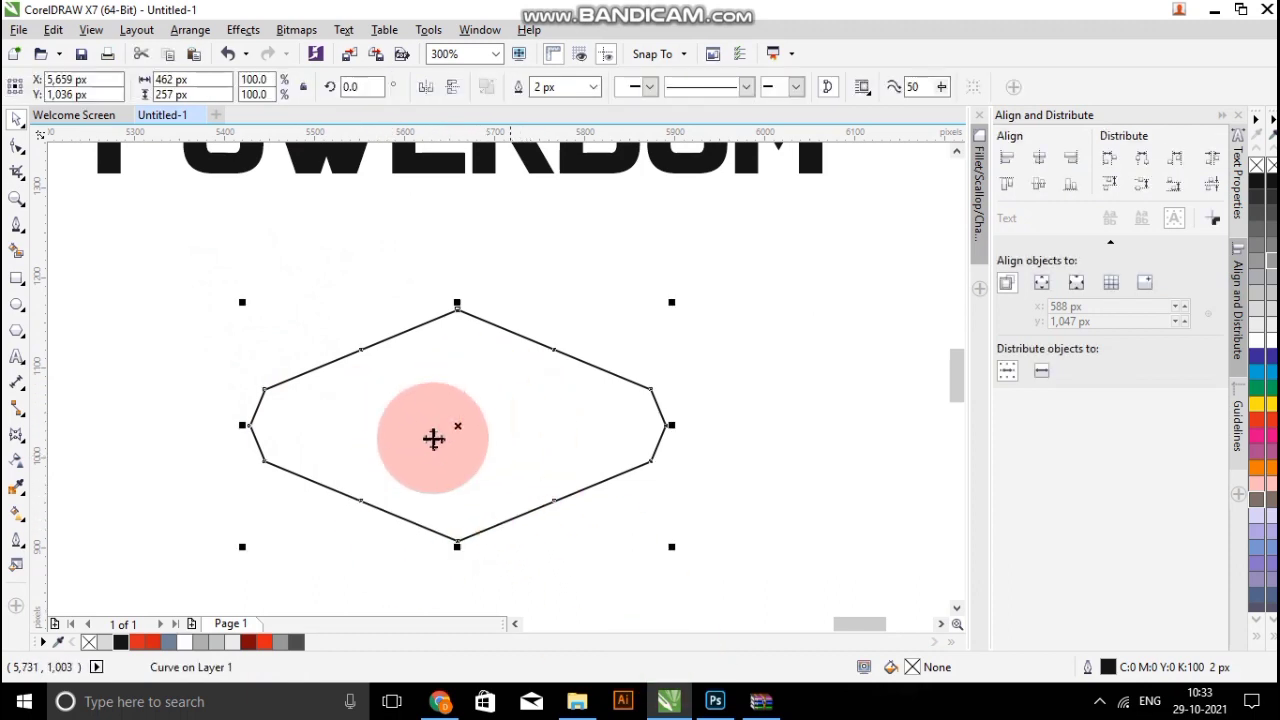
scroll(418, 377, down, 2)
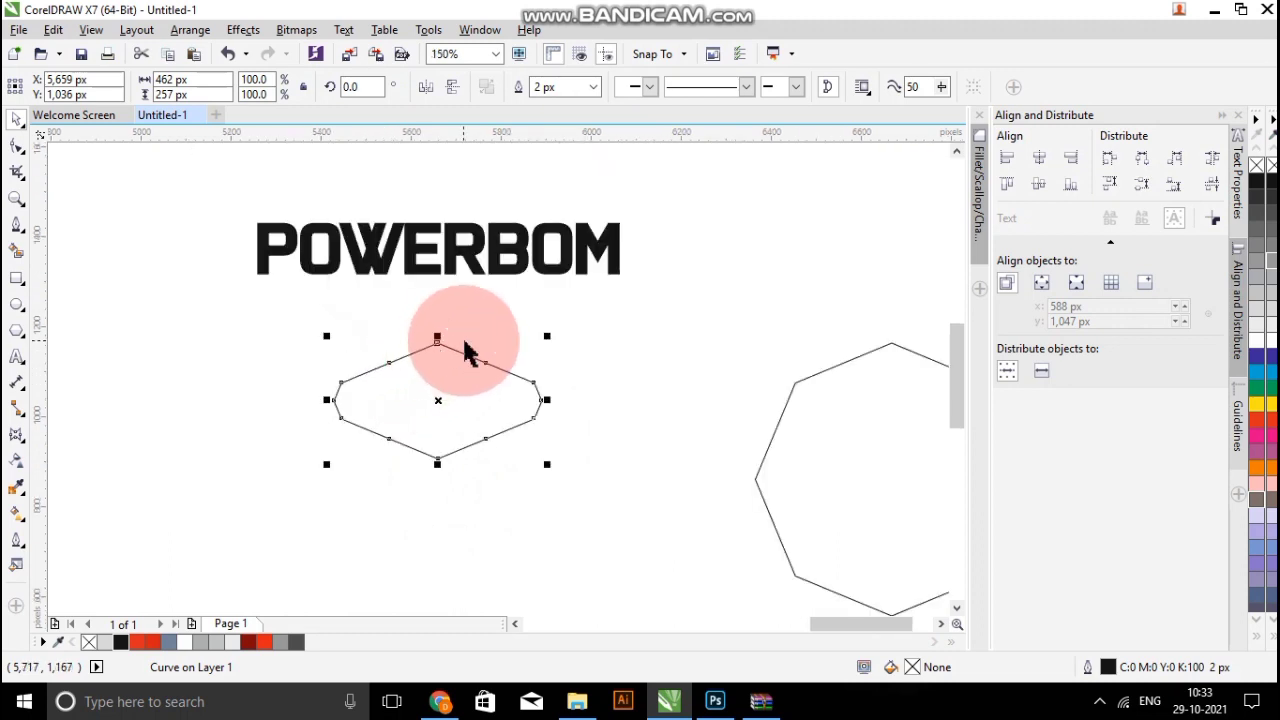
click(578, 320)
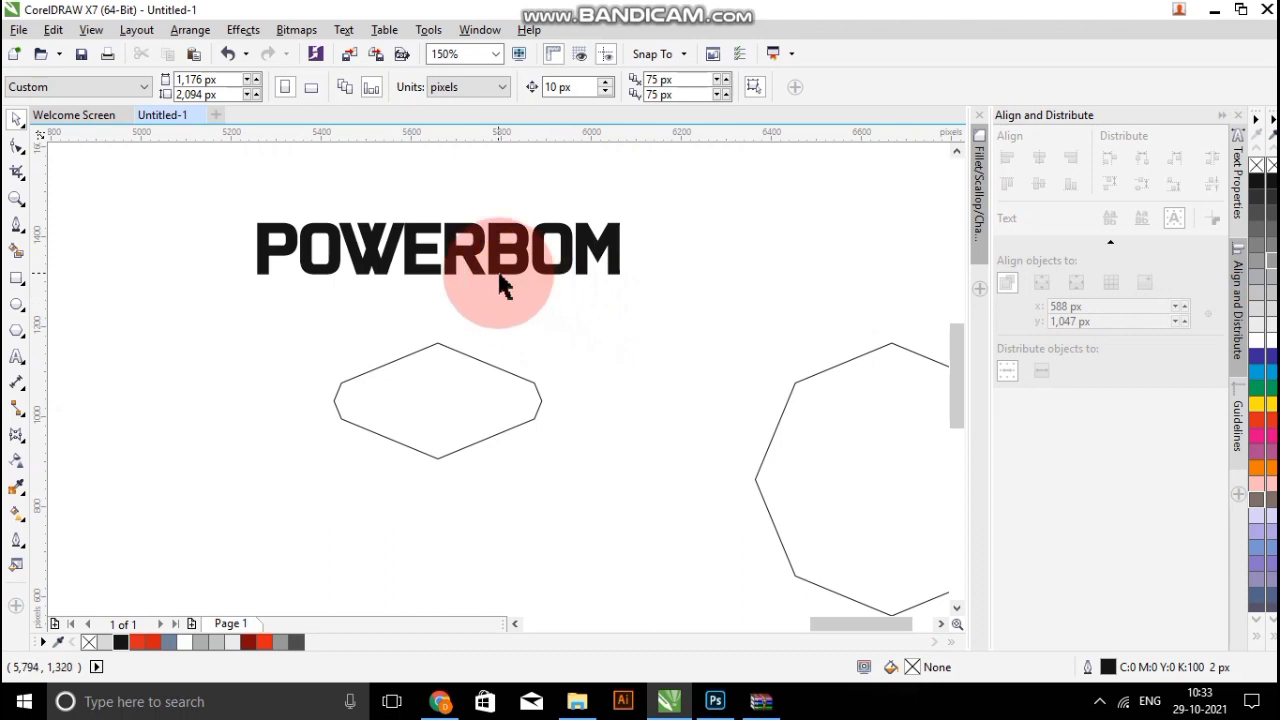
Duplicate the POWERBOM text and place the copy to its right at about X 6,446, Y 1,405 px.
click(447, 252)
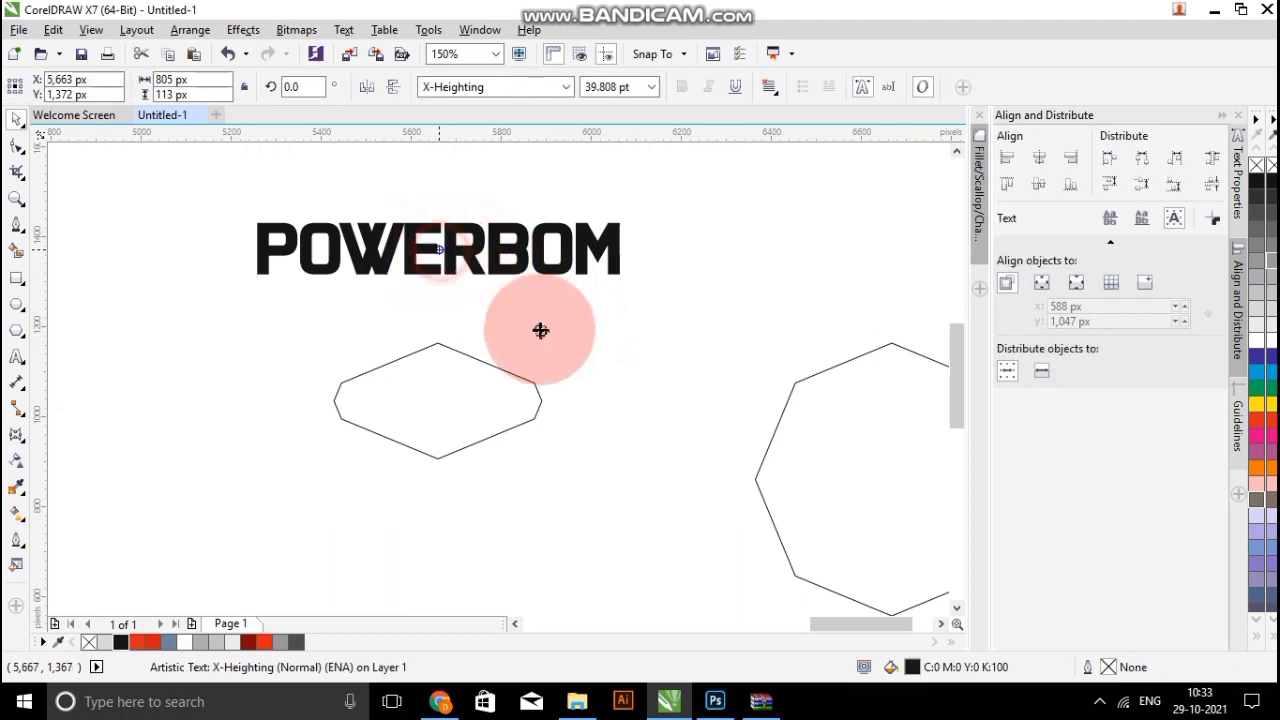
drag(540, 330, 786, 232)
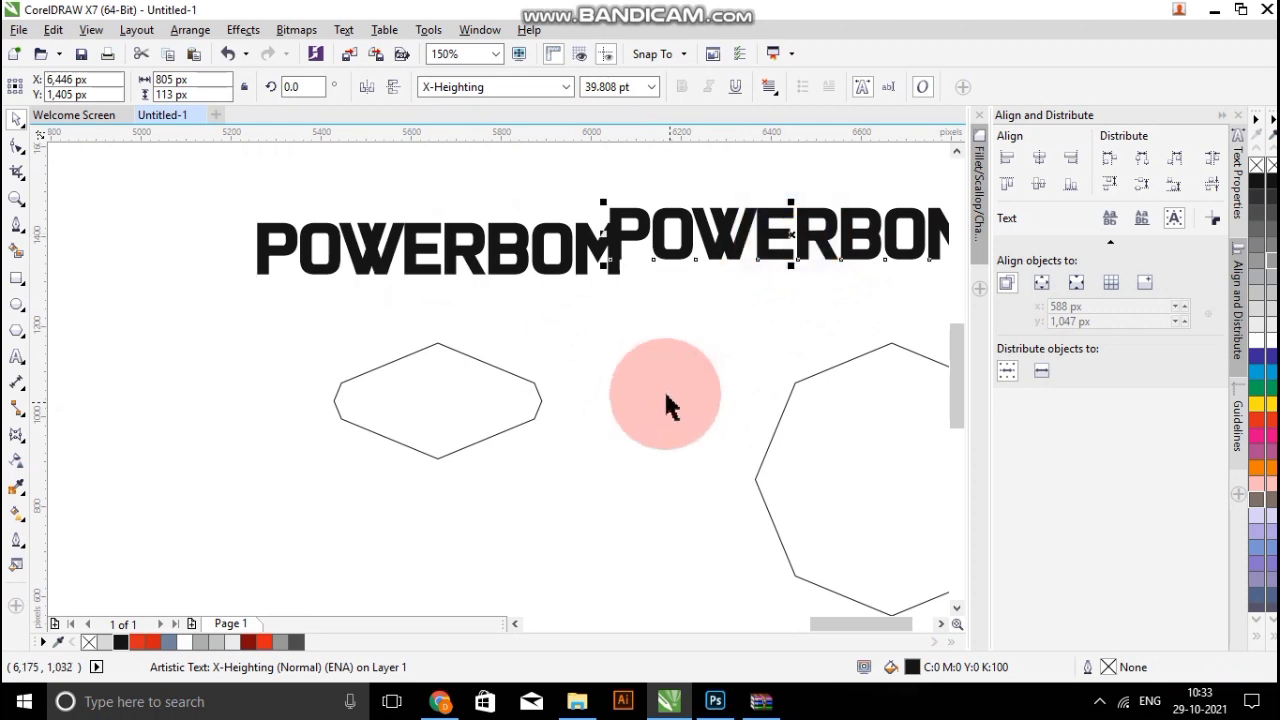
Move the POWERBOM copy slightly farther right, and centre the original text on the intersection shape horizontally and vertically.
drag(634, 229, 663, 229)
click(663, 337)
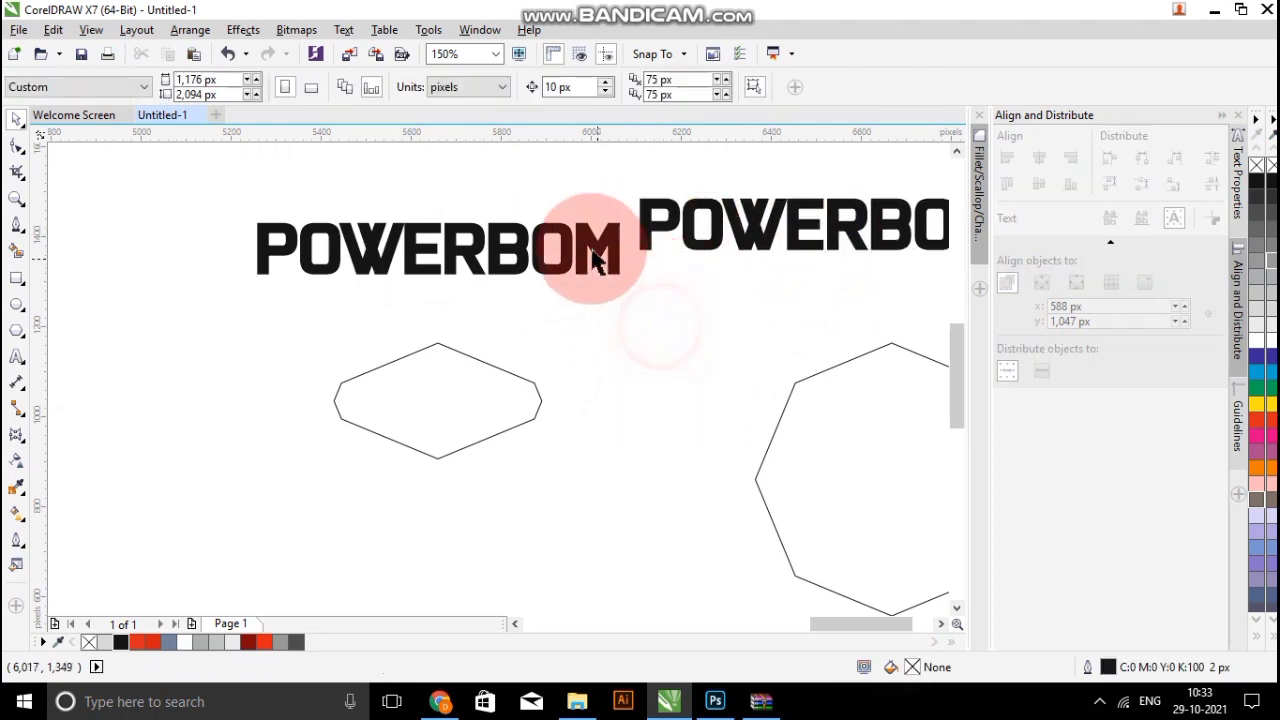
drag(594, 258, 519, 381)
click(452, 362)
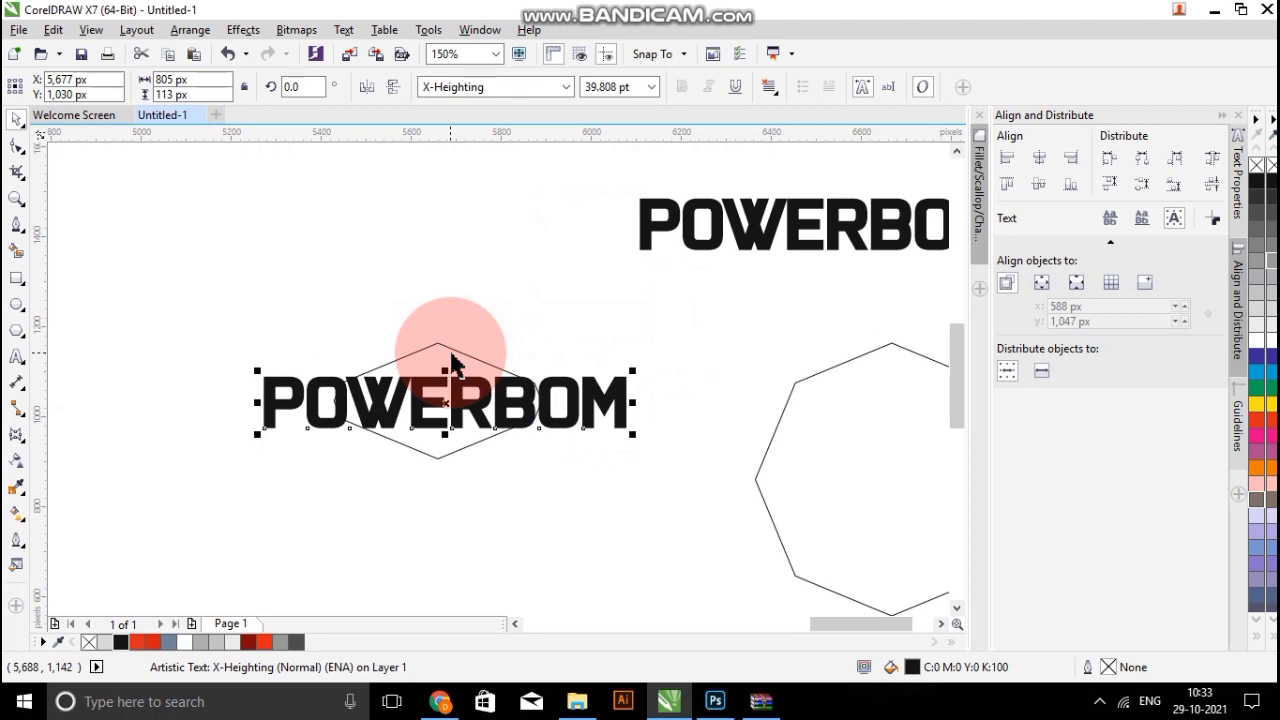
shift+click(452, 362)
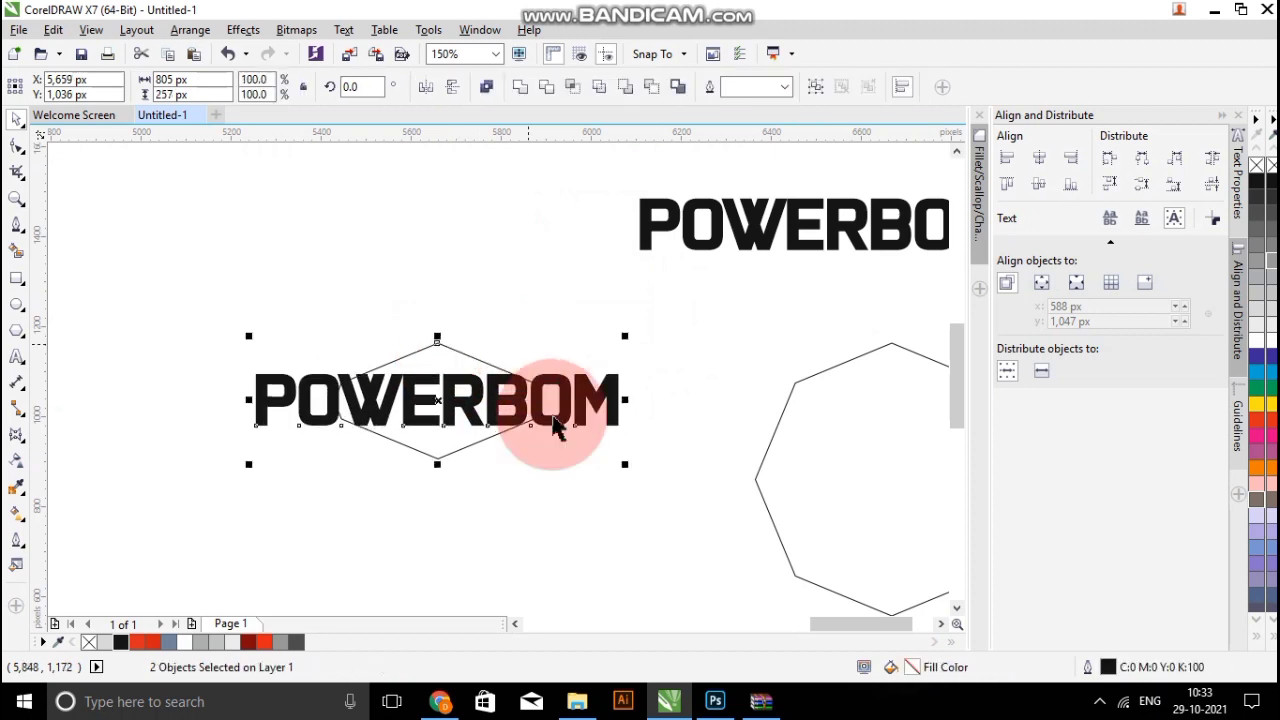
click(578, 535)
Scale the centred POWERBOM text down proportionally about its centre to about 392 px wide so it fits inside the shape.
click(606, 410)
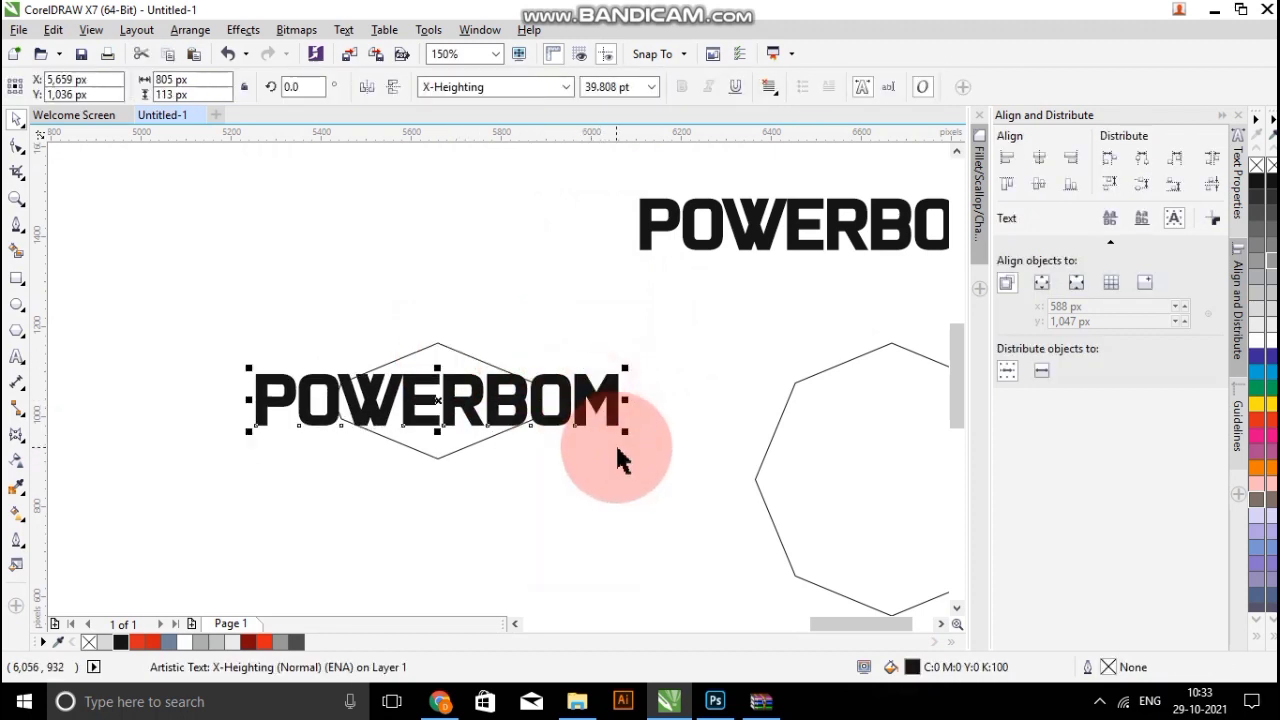
scroll(615, 447, up, 1)
scroll(690, 460, down, 1)
scroll(600, 429, up, 1)
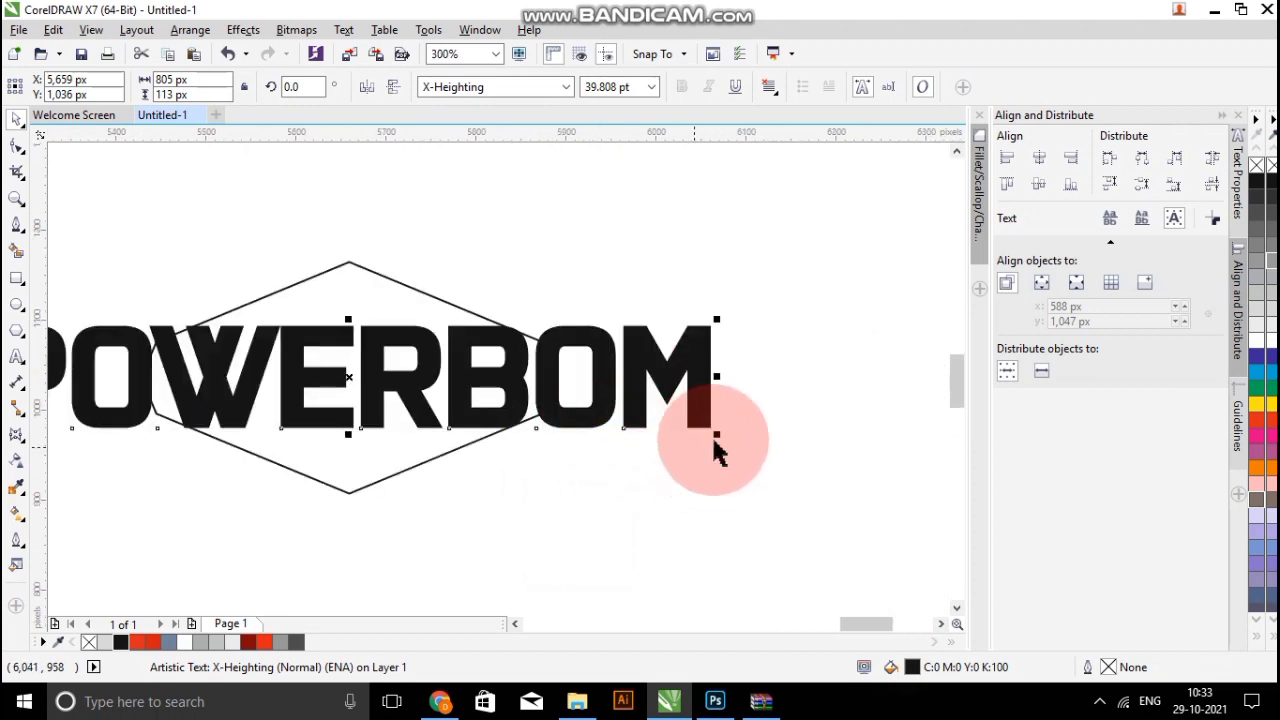
drag(716, 436, 531, 440)
click(354, 405)
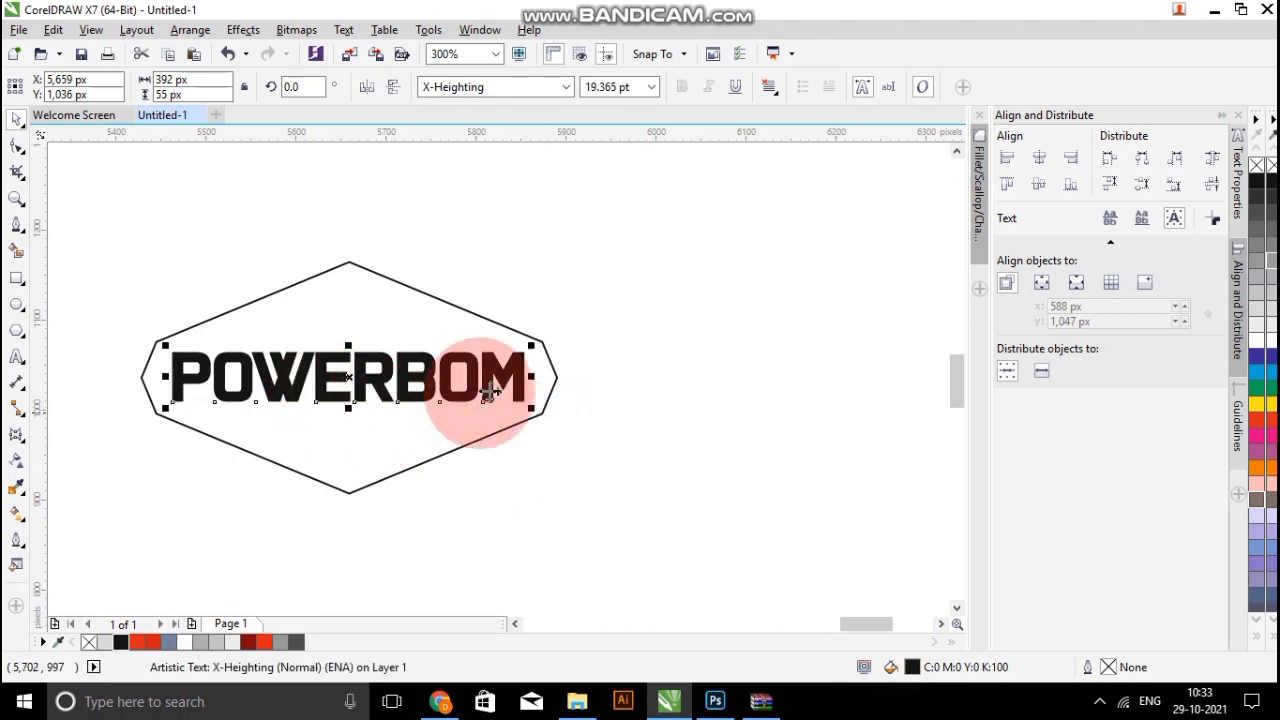
click(650, 405)
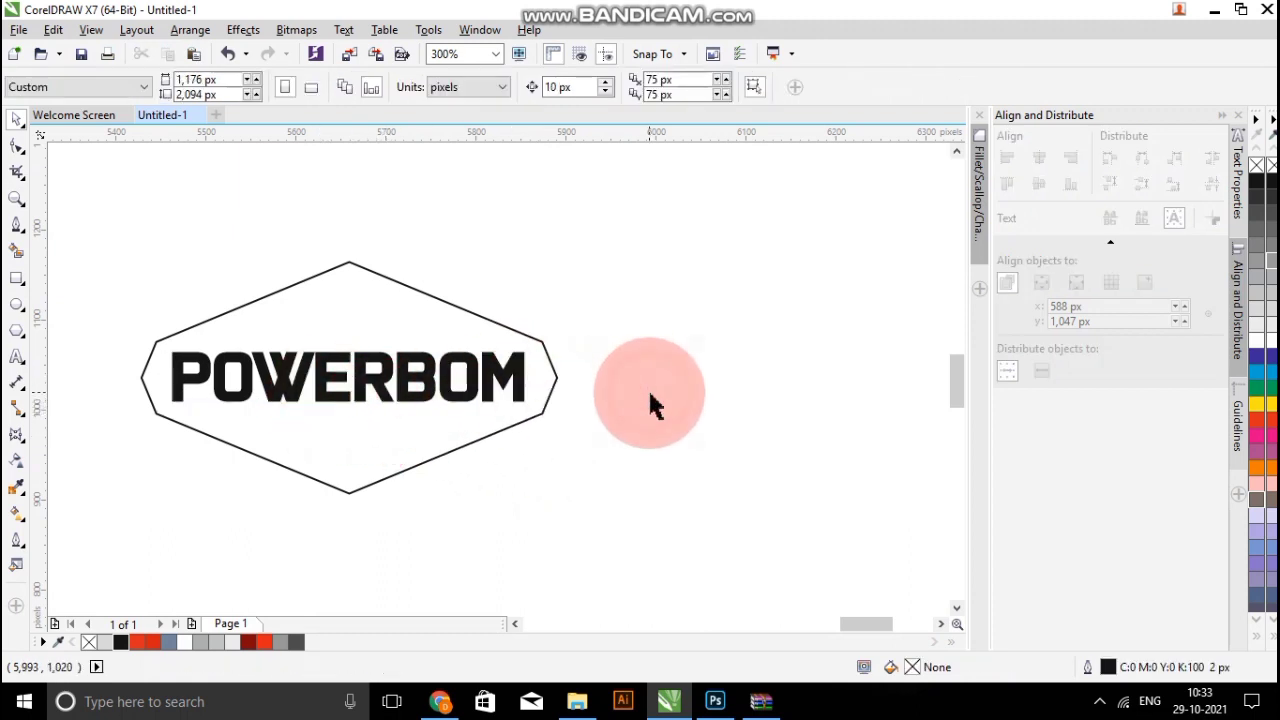
scroll(649, 394, down, 1)
scroll(438, 392, up, 2)
scroll(318, 409, down, 1)
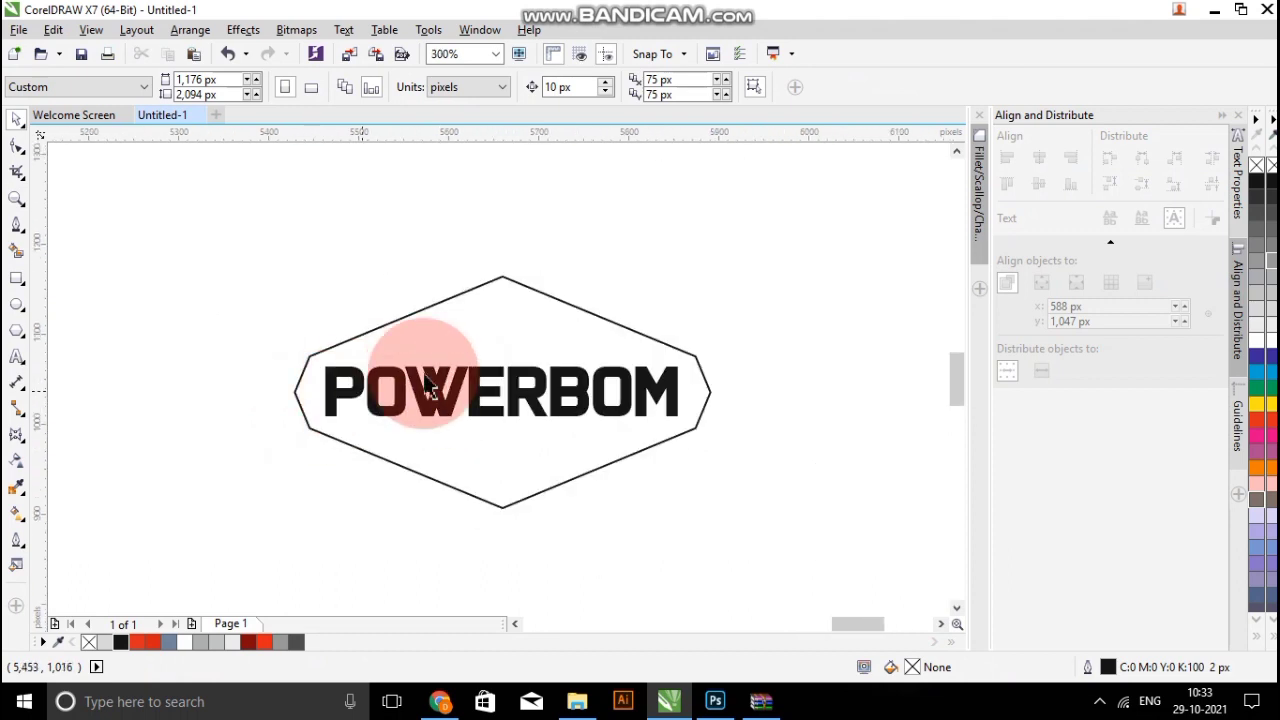
scroll(473, 363, up, 1)
click(495, 405)
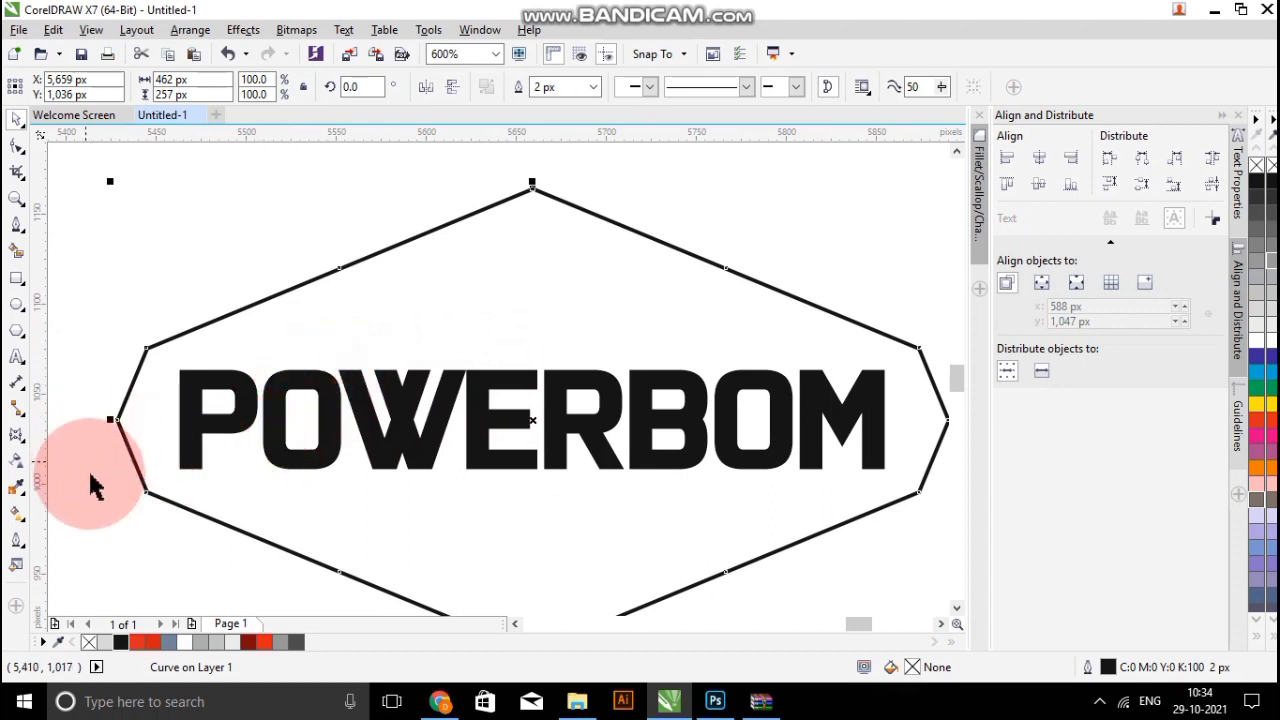
click(28, 455)
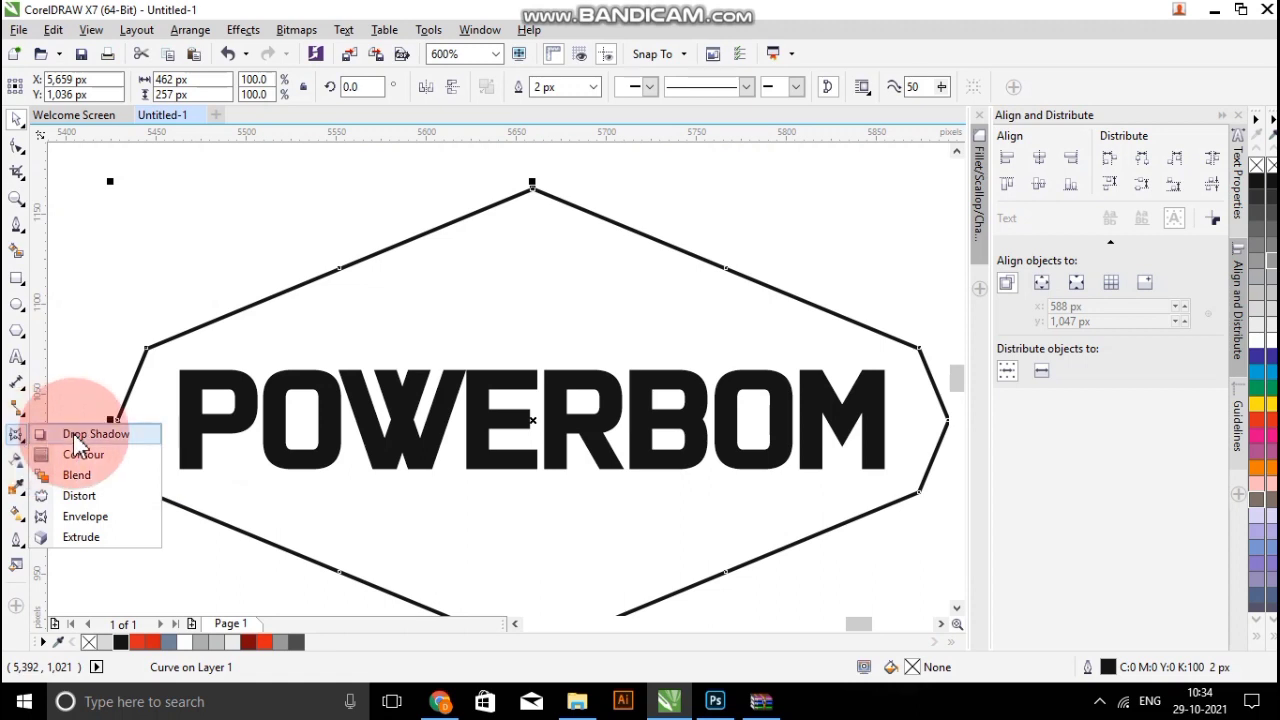
click(97, 525)
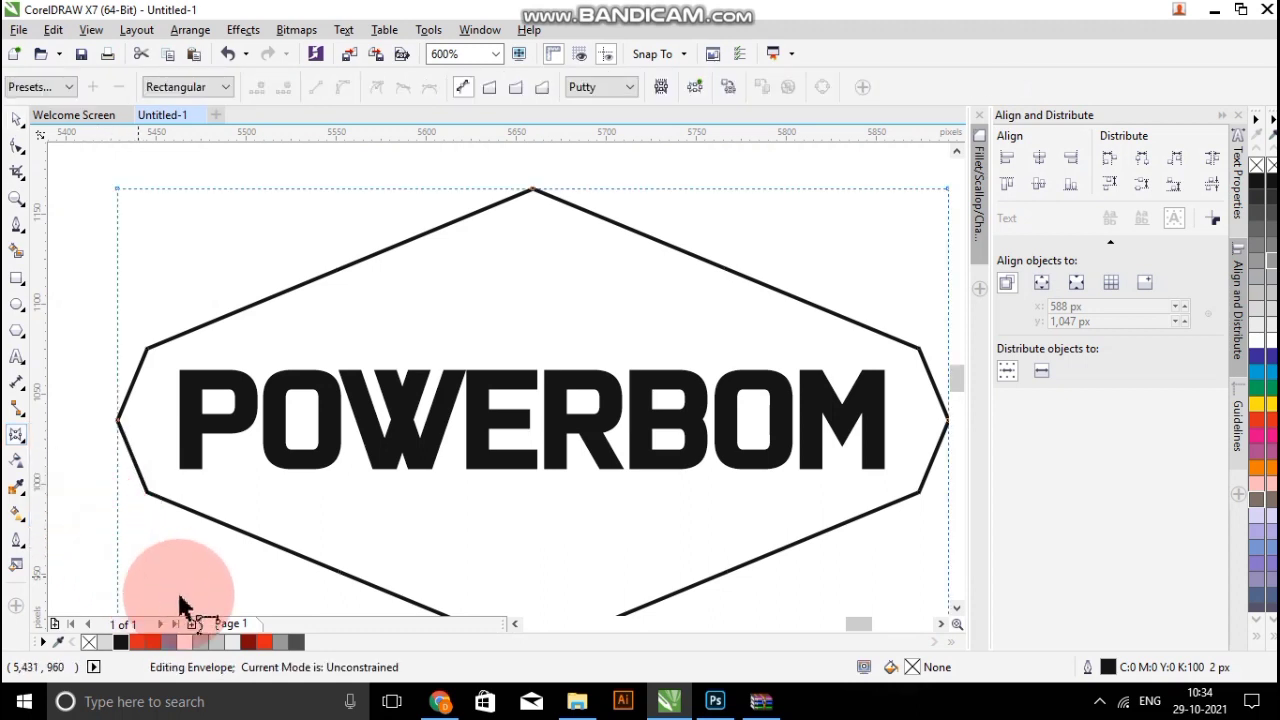
scroll(262, 425, down, 1)
scroll(258, 422, up, 1)
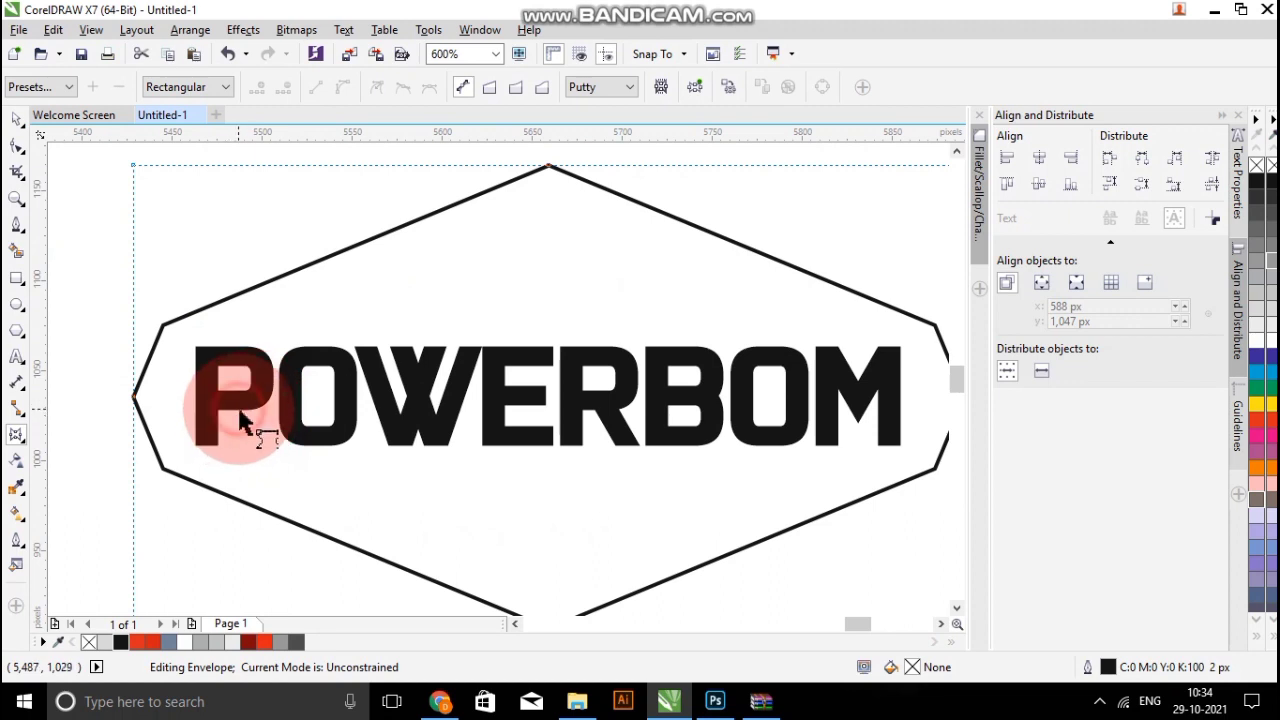
scroll(243, 420, down, 1)
click(12, 145)
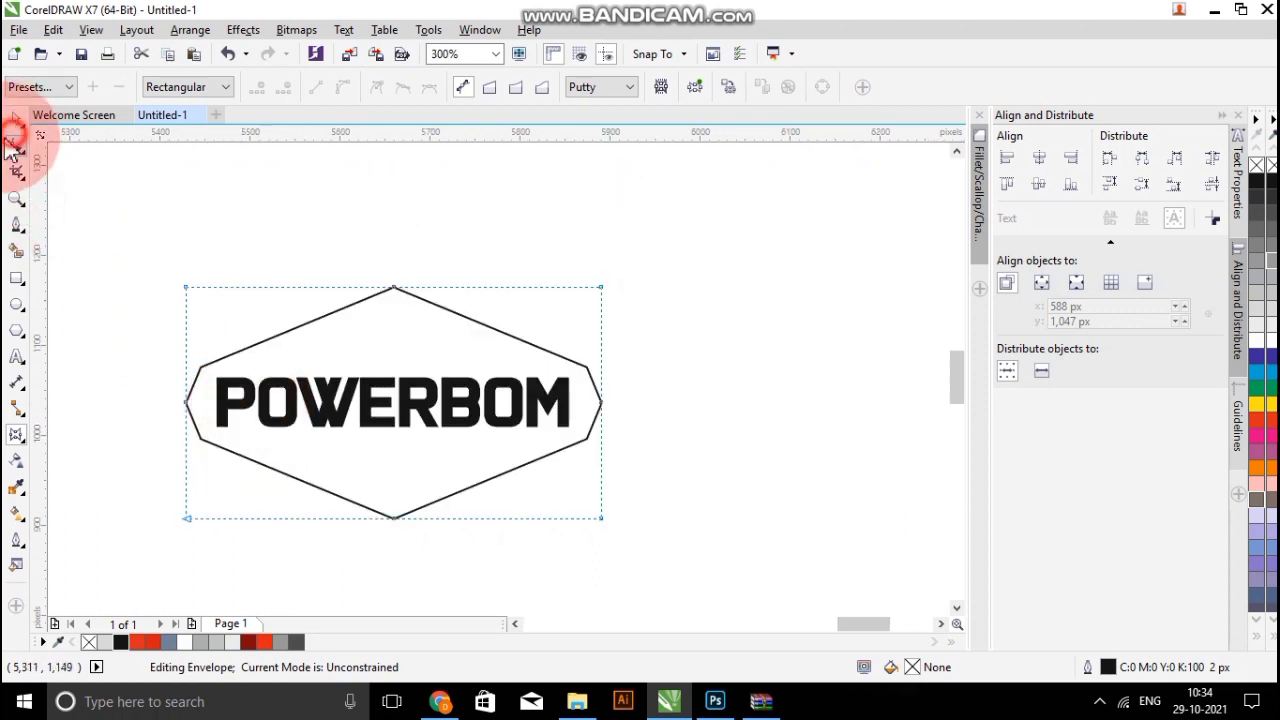
click(14, 122)
click(77, 137)
click(214, 290)
click(110, 360)
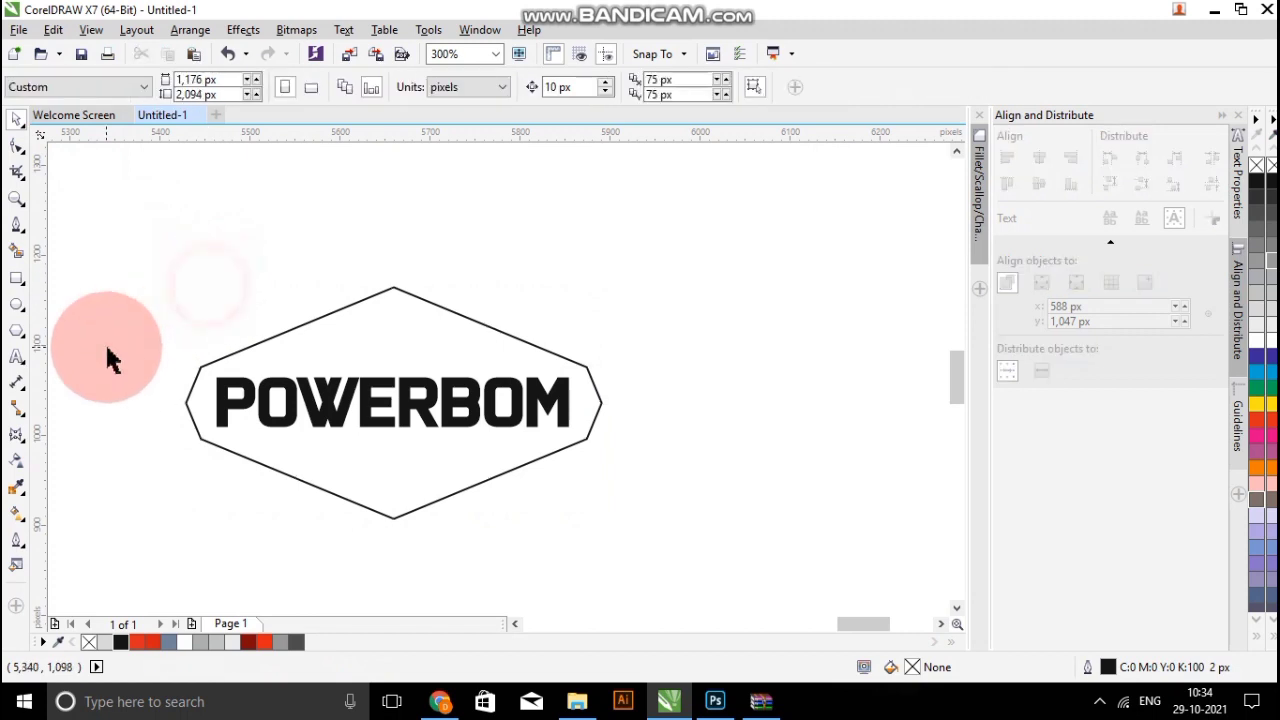
Select the POWERBOM text inside the shape and start editing it with the Envelope tool.
drag(110, 345, 598, 448)
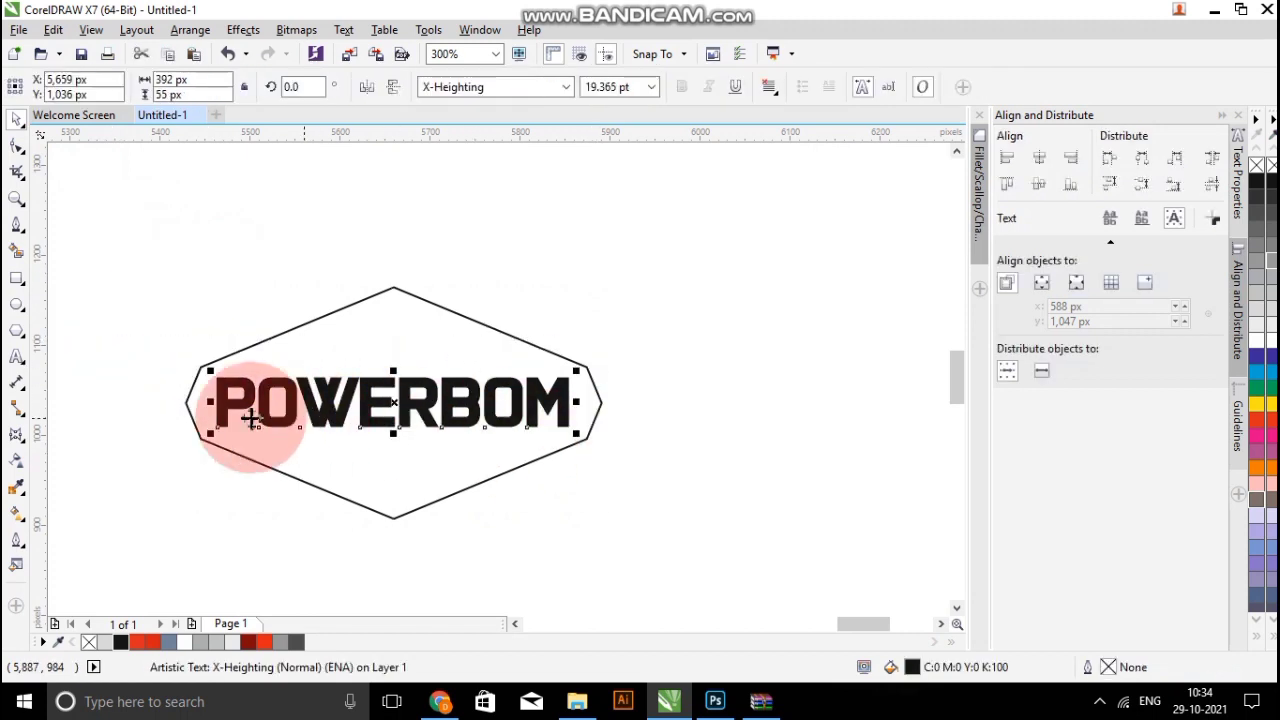
click(16, 437)
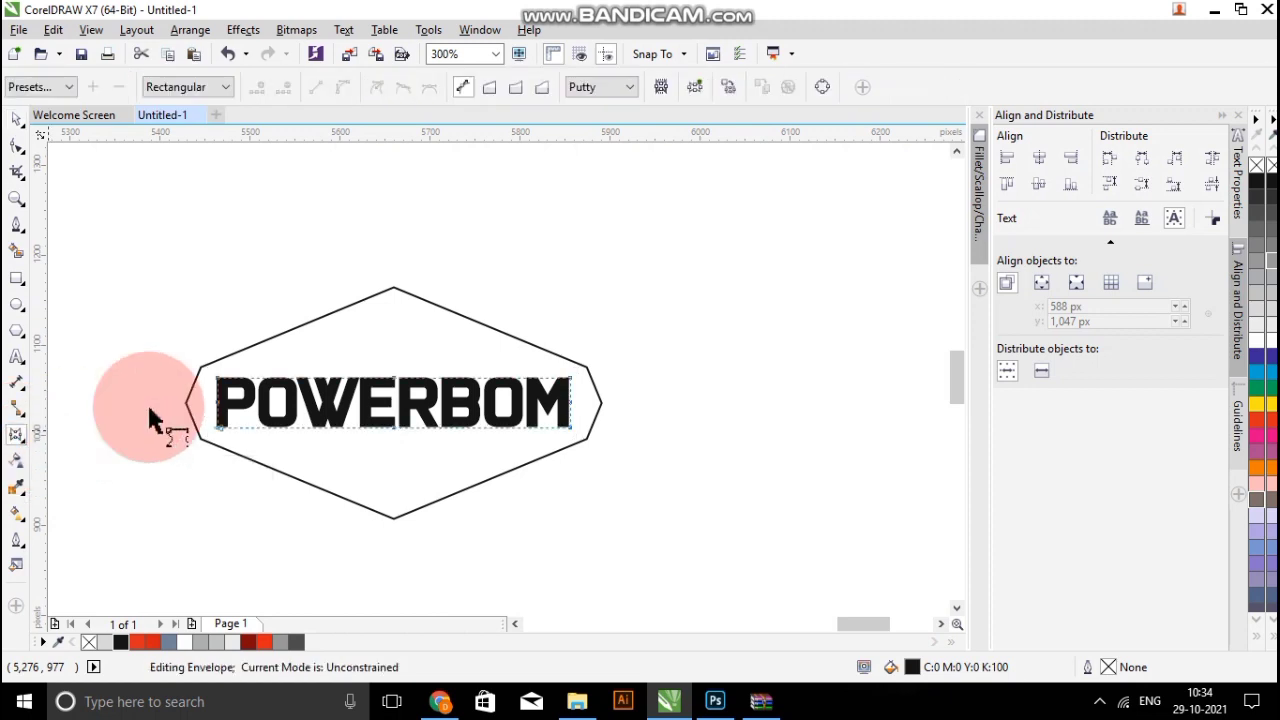
scroll(262, 388, up, 3)
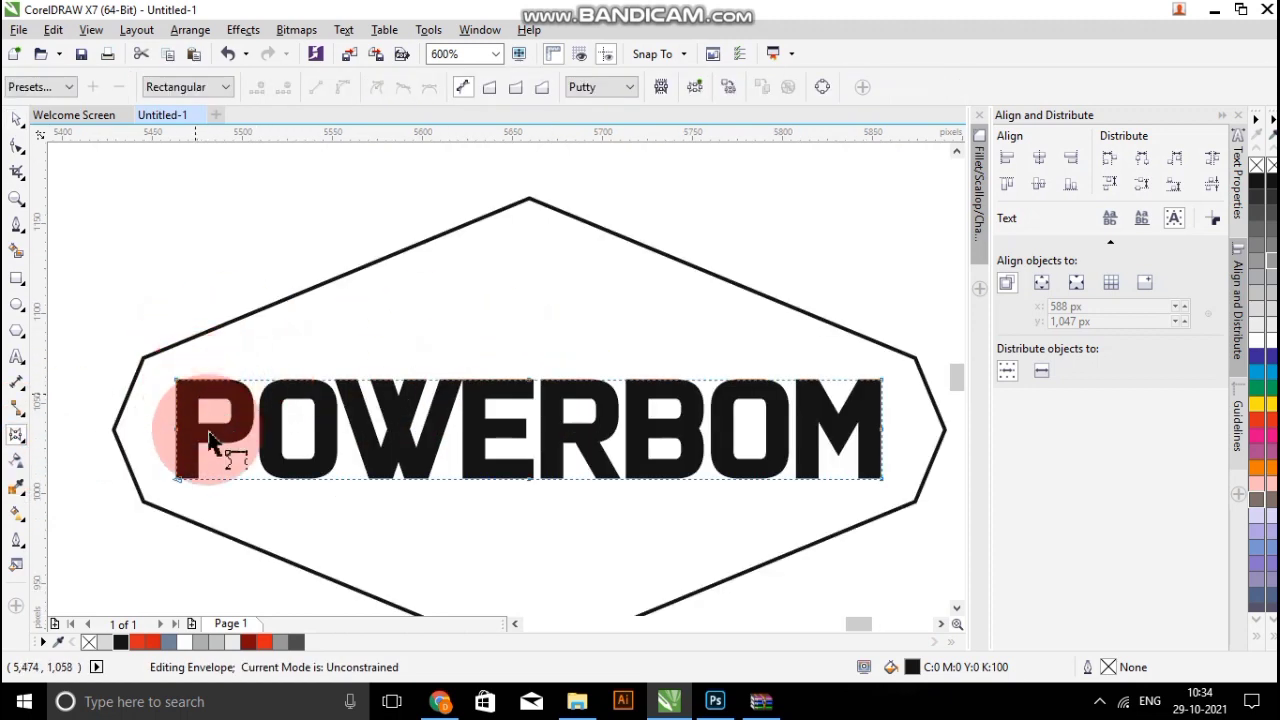
scroll(277, 437, down, 1)
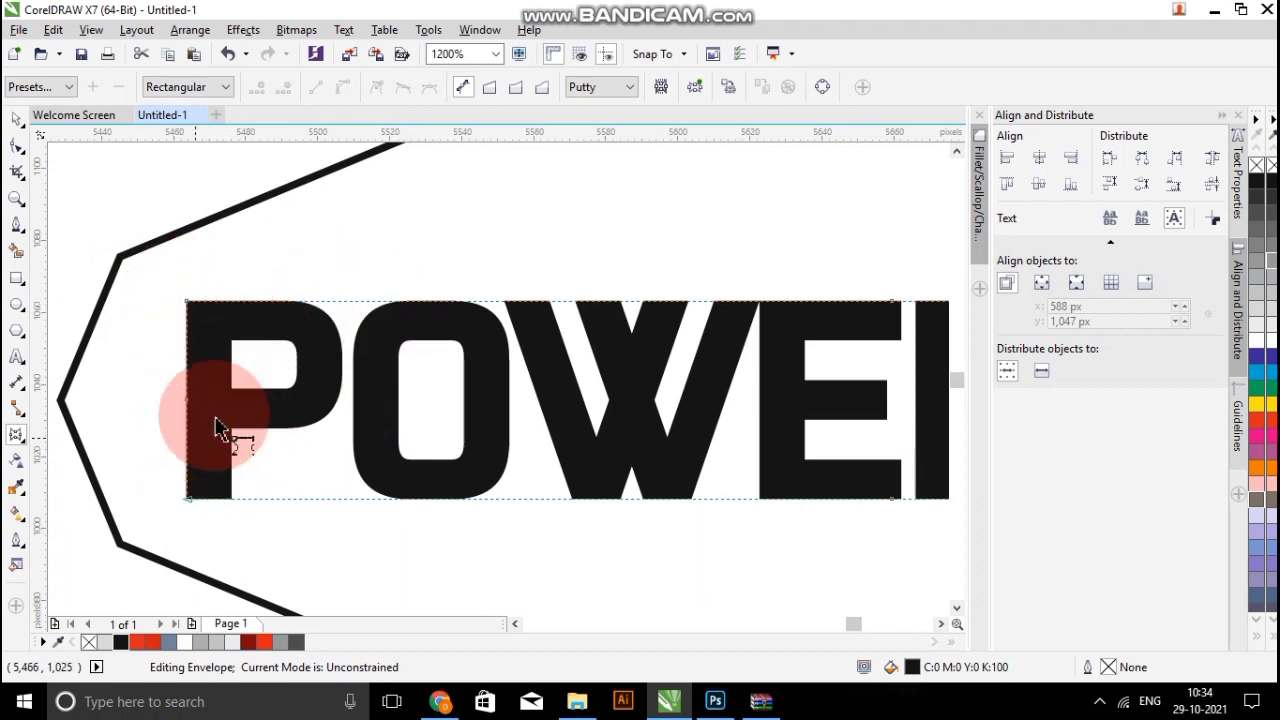
scroll(186, 506, down, 1)
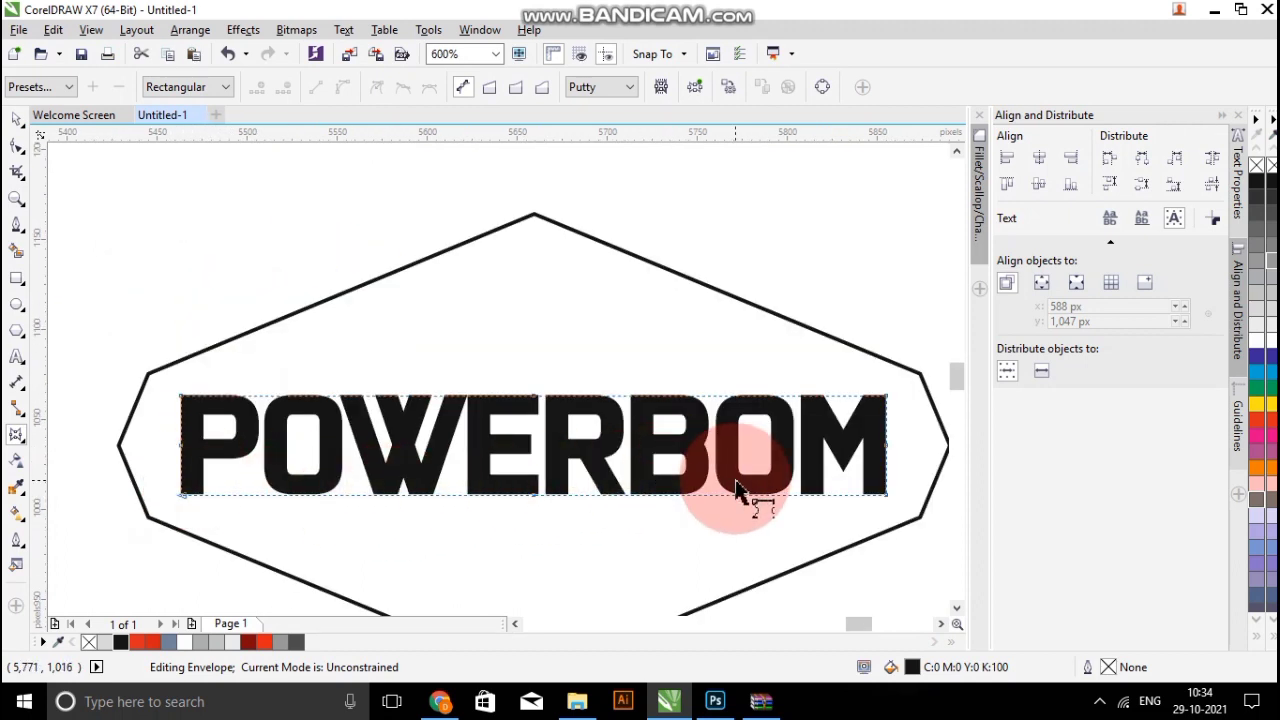
scroll(790, 450, up, 1)
scroll(700, 434, down, 1)
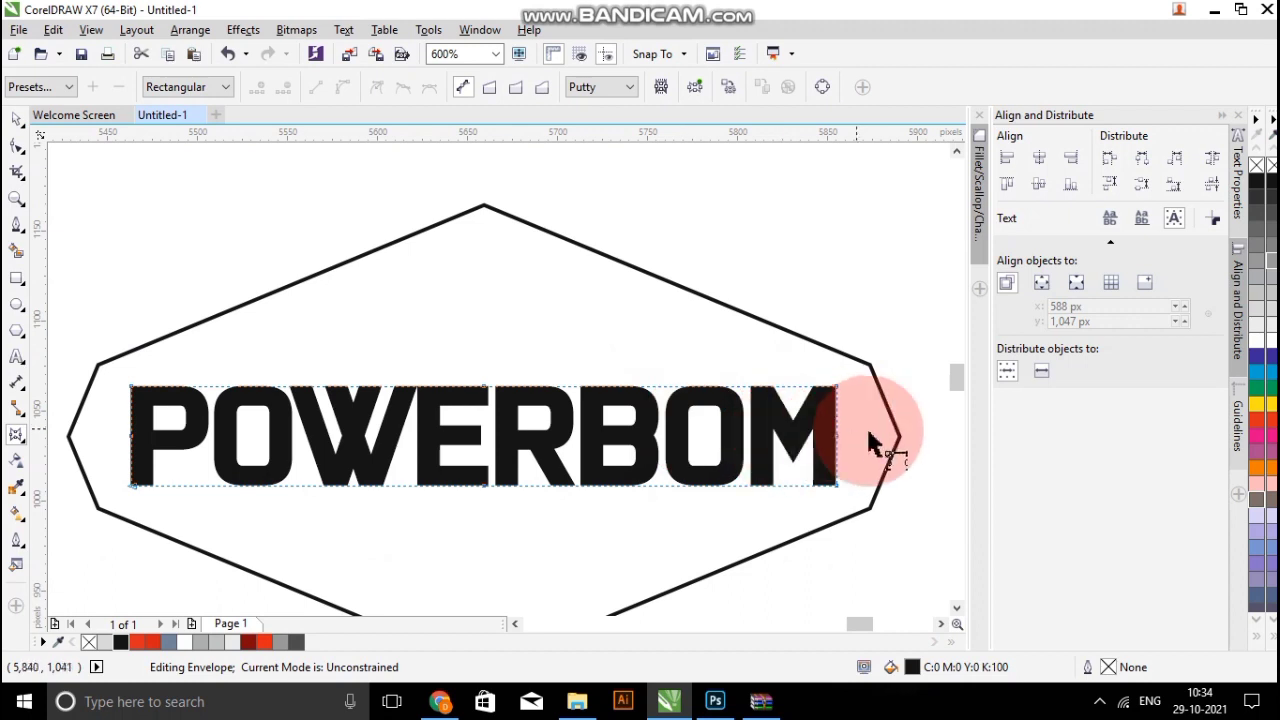
scroll(869, 434, up, 2)
Examine the middle, upper and lower envelope nodes at the right end of the POWERBOM text.
drag(851, 441, 701, 525)
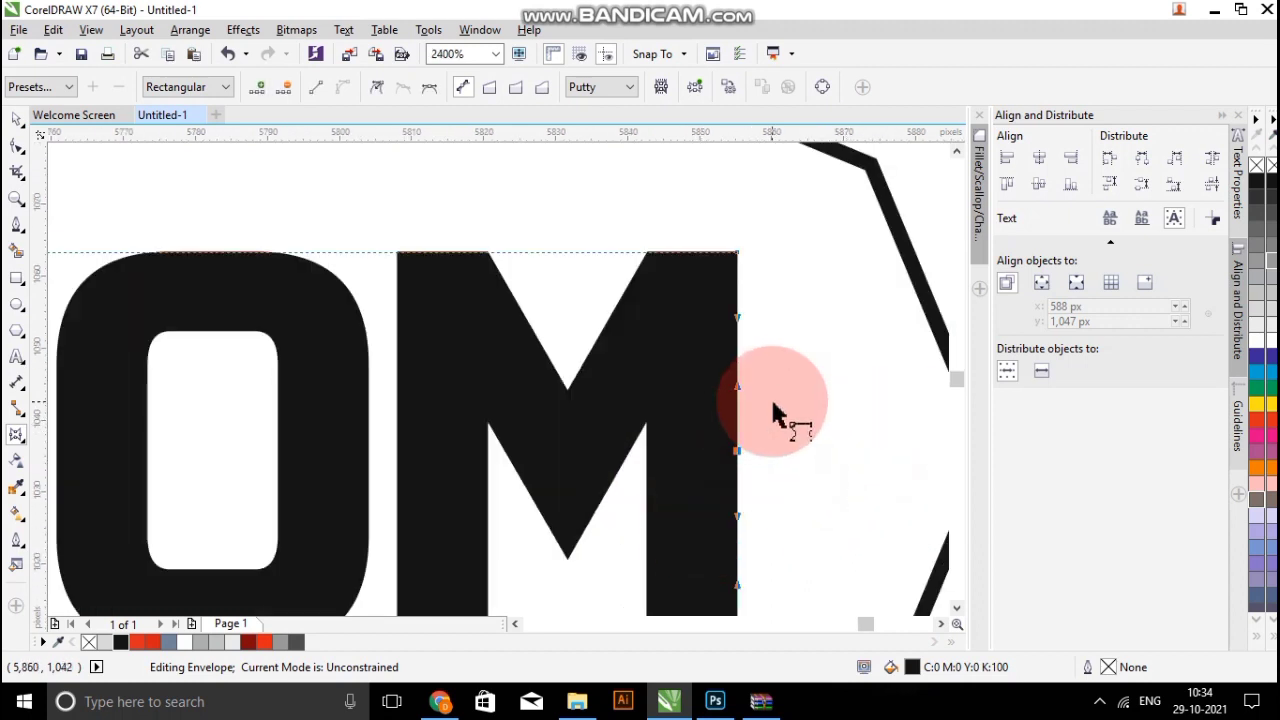
drag(786, 226, 642, 320)
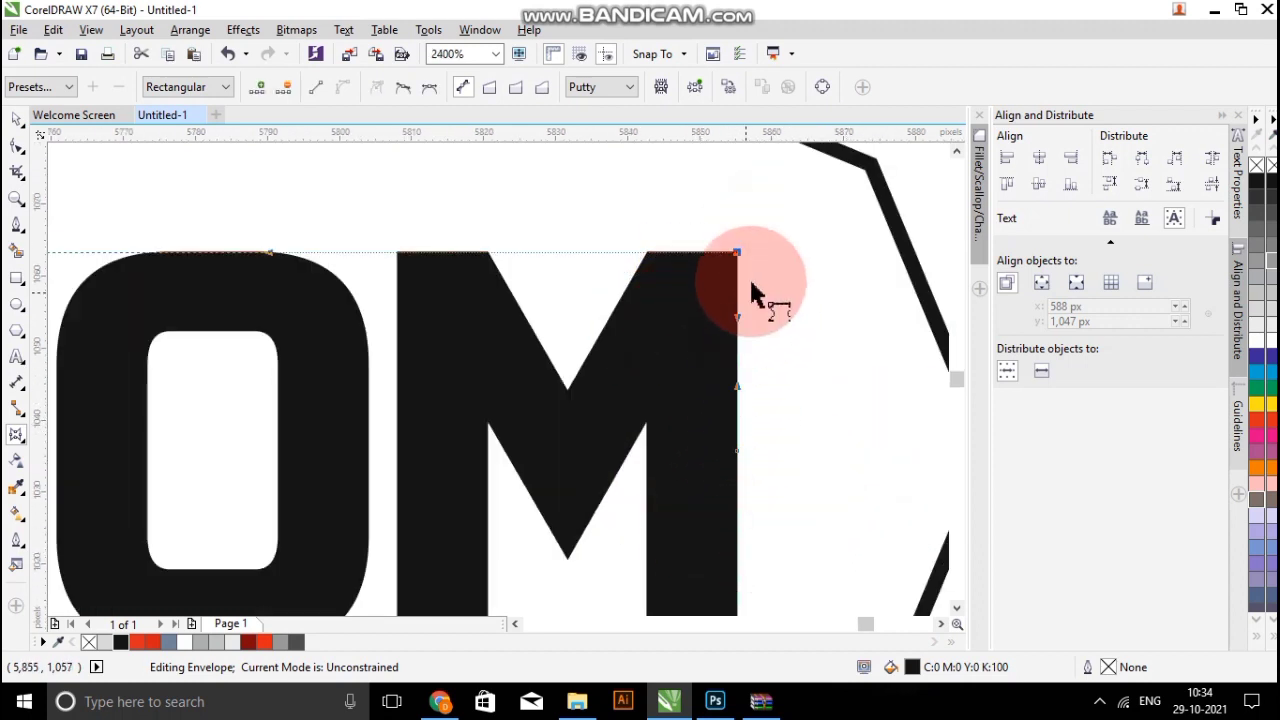
scroll(771, 429, down, 2)
scroll(686, 386, up, 1)
drag(686, 368, 573, 292)
scroll(845, 337, down, 1)
scroll(551, 451, down, 1)
scroll(271, 334, up, 1)
scroll(277, 389, down, 1)
scroll(423, 280, up, 1)
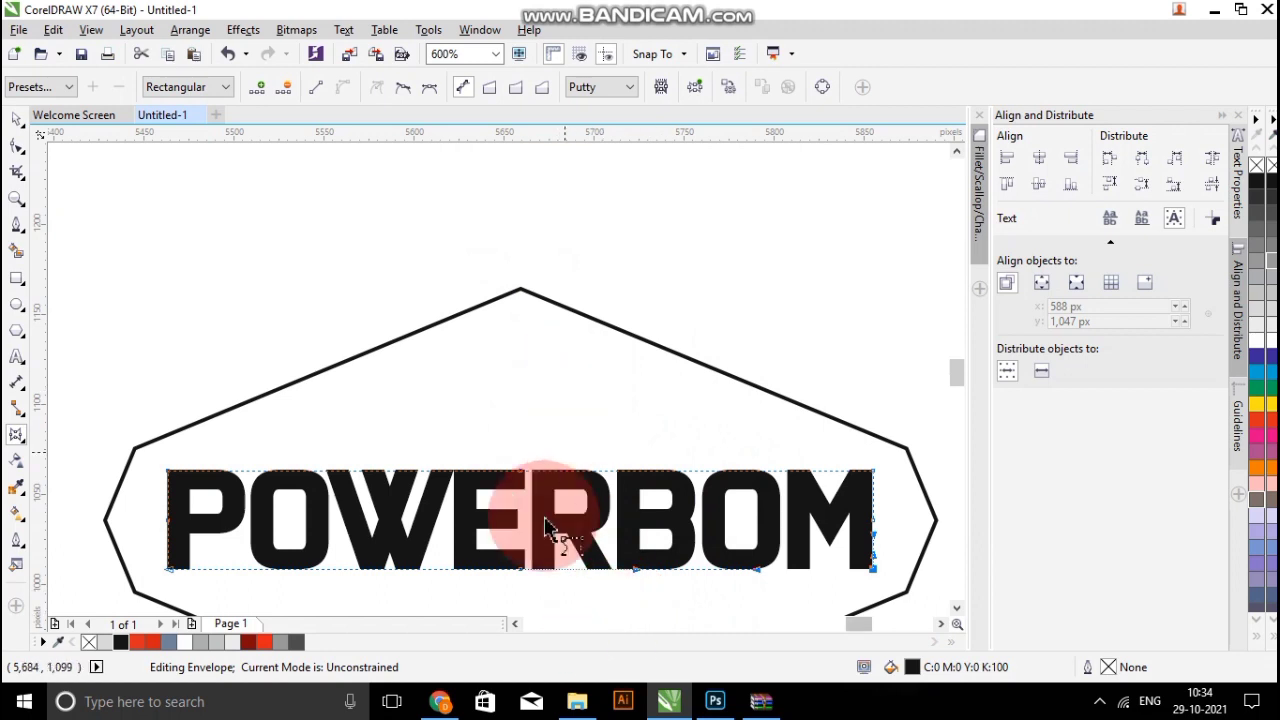
mouse_move(546, 527)
mouse_down()
mouse_move(529, 529)
mouse_move(503, 466)
mouse_move(534, 523)
mouse_move(524, 247)
mouse_move(308, 378)
mouse_up()
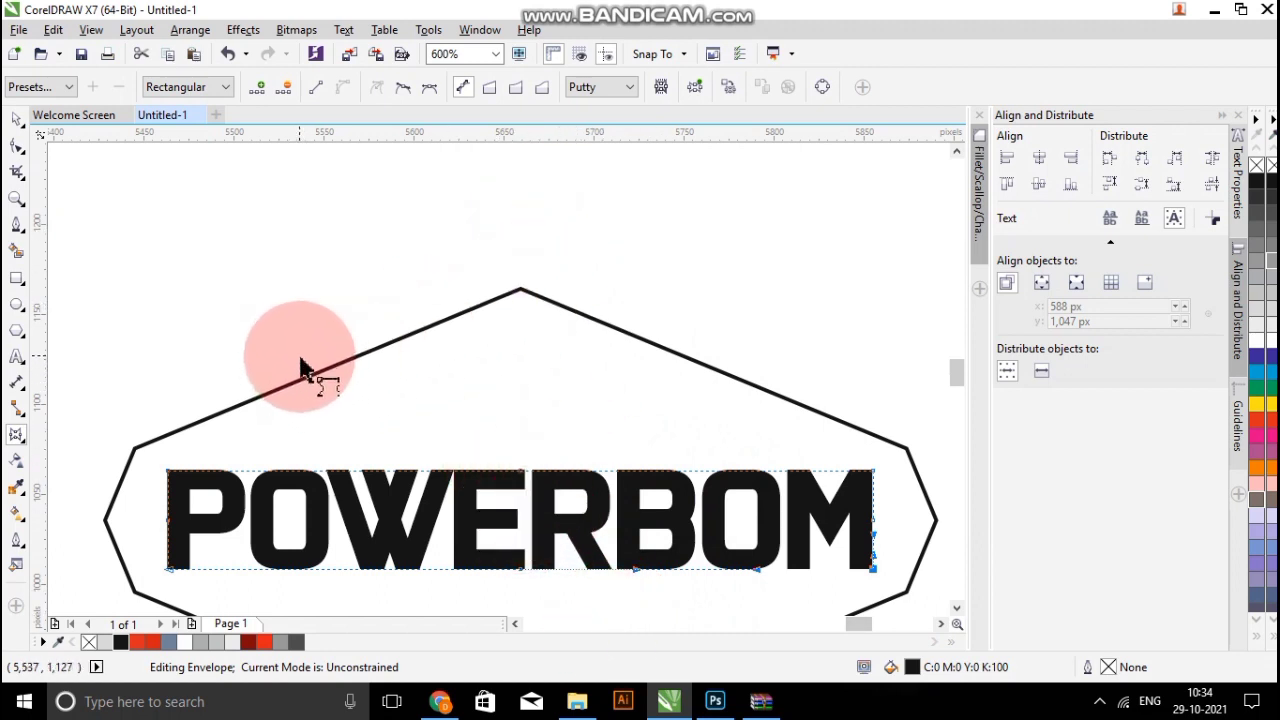
Try to bend the envelope's left edge beside the letter P, and undo that envelope change.
scroll(166, 475, up, 1)
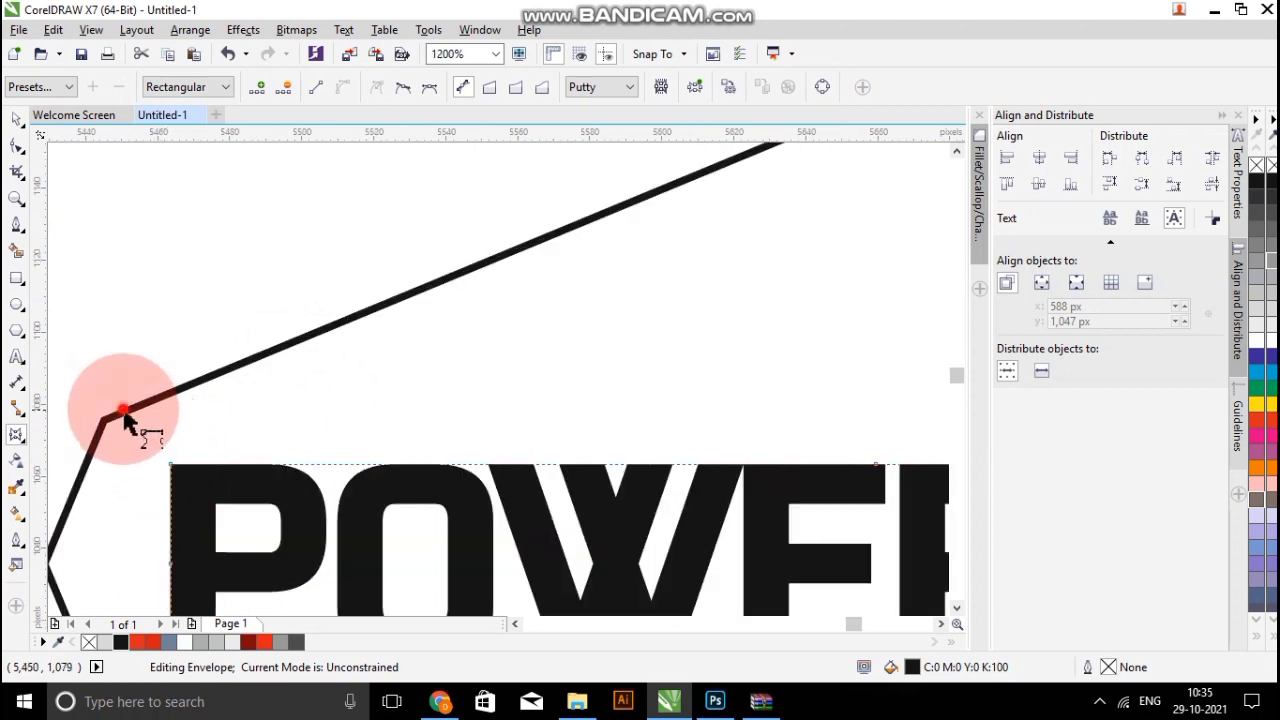
drag(124, 409, 193, 466)
scroll(186, 549, up, 1)
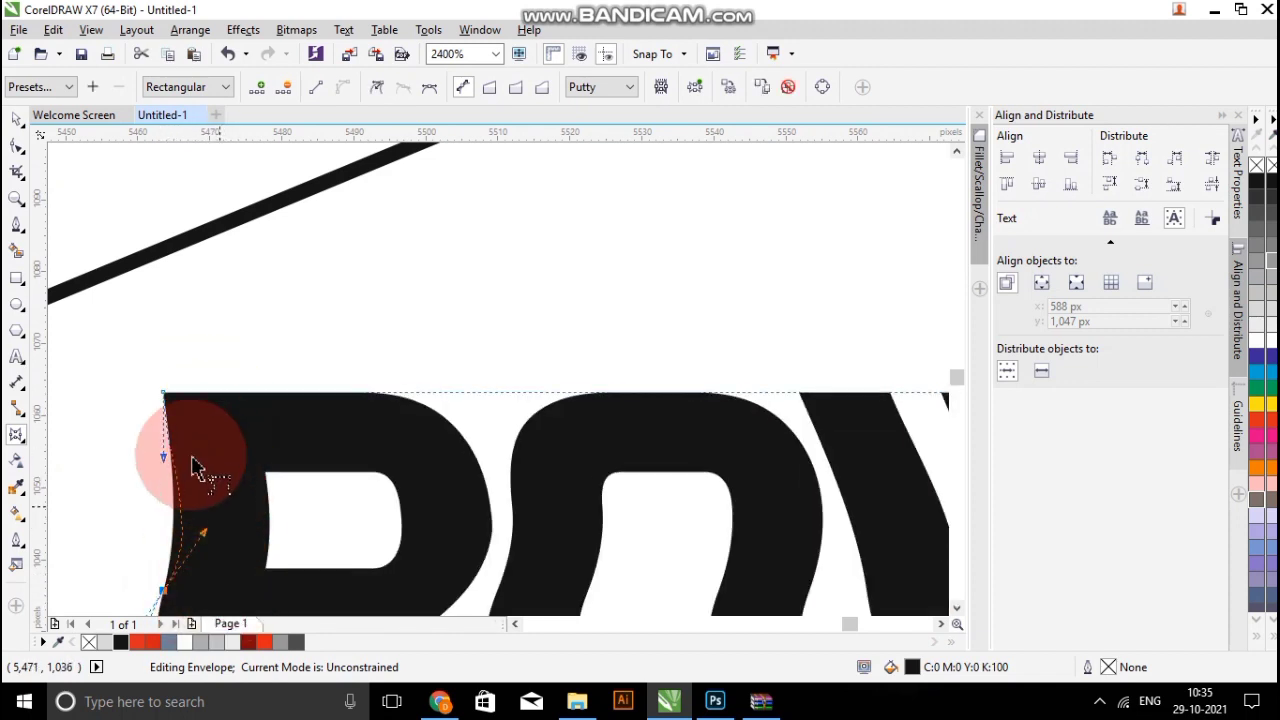
click(152, 110)
click(53, 31)
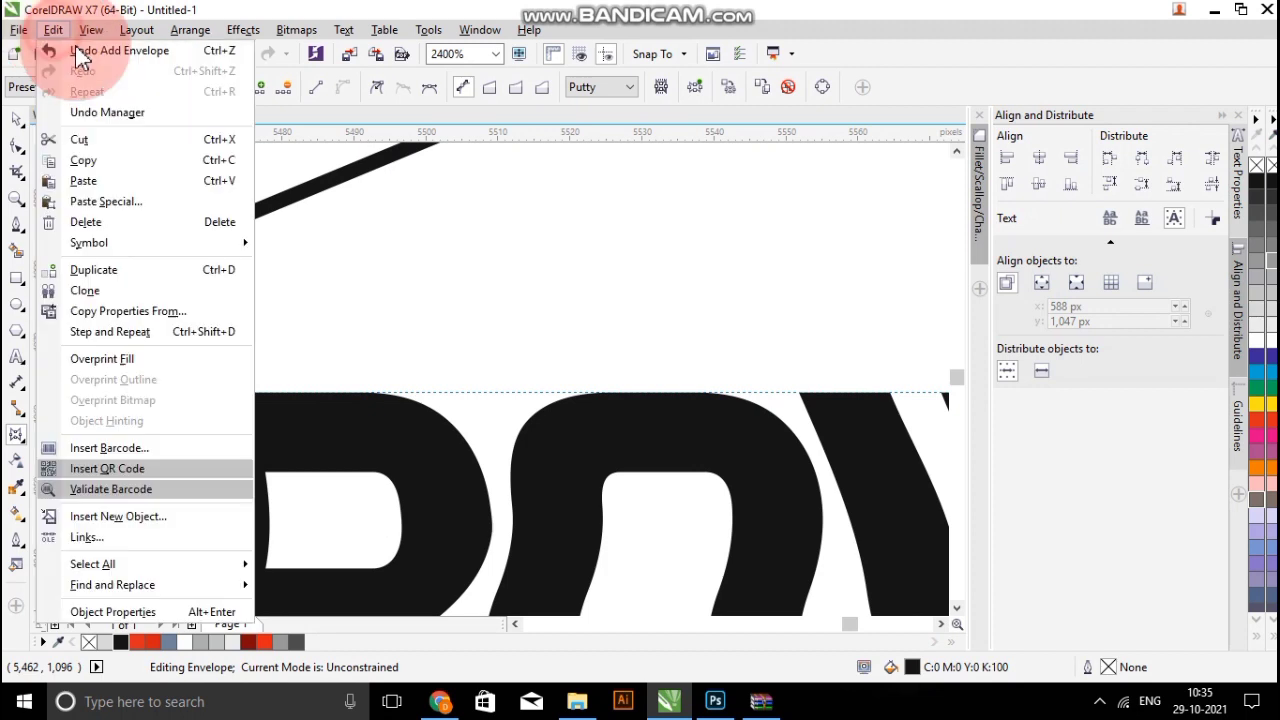
click(75, 50)
Select the middle envelope node at the left end of the text and convert its segment to a straight line.
scroll(250, 240, down, 1)
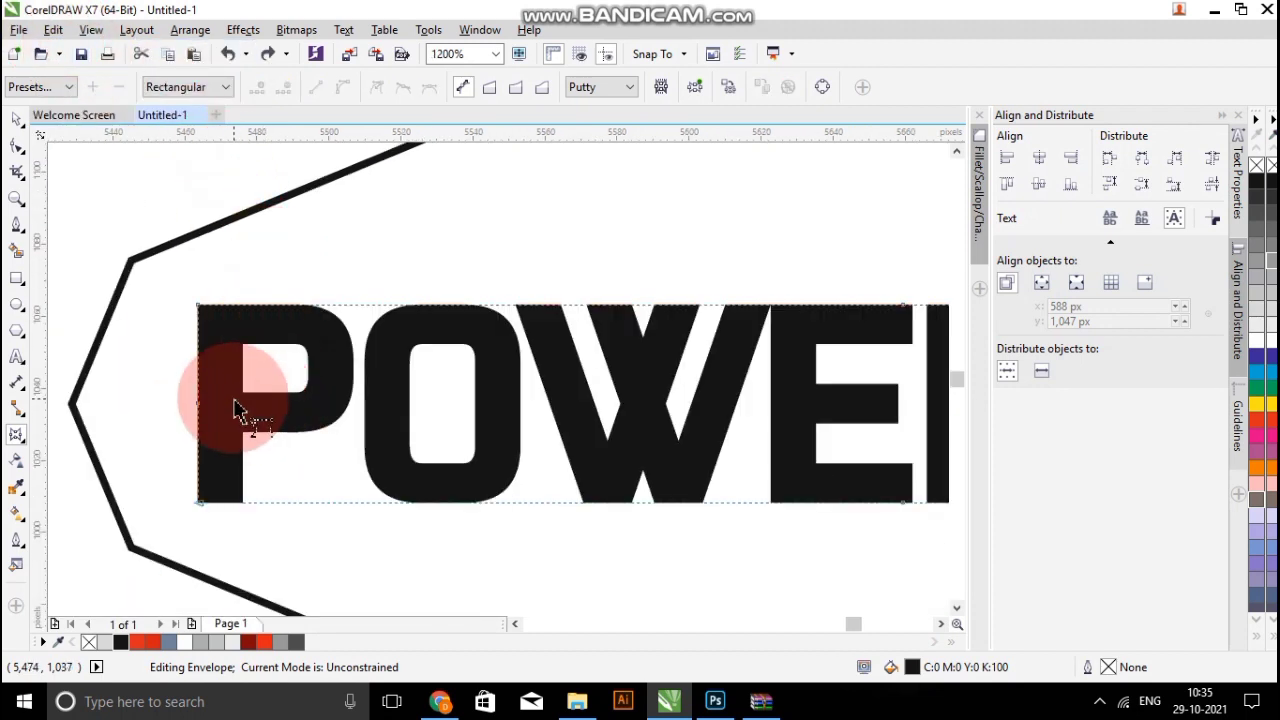
drag(140, 250, 248, 342)
drag(150, 358, 210, 444)
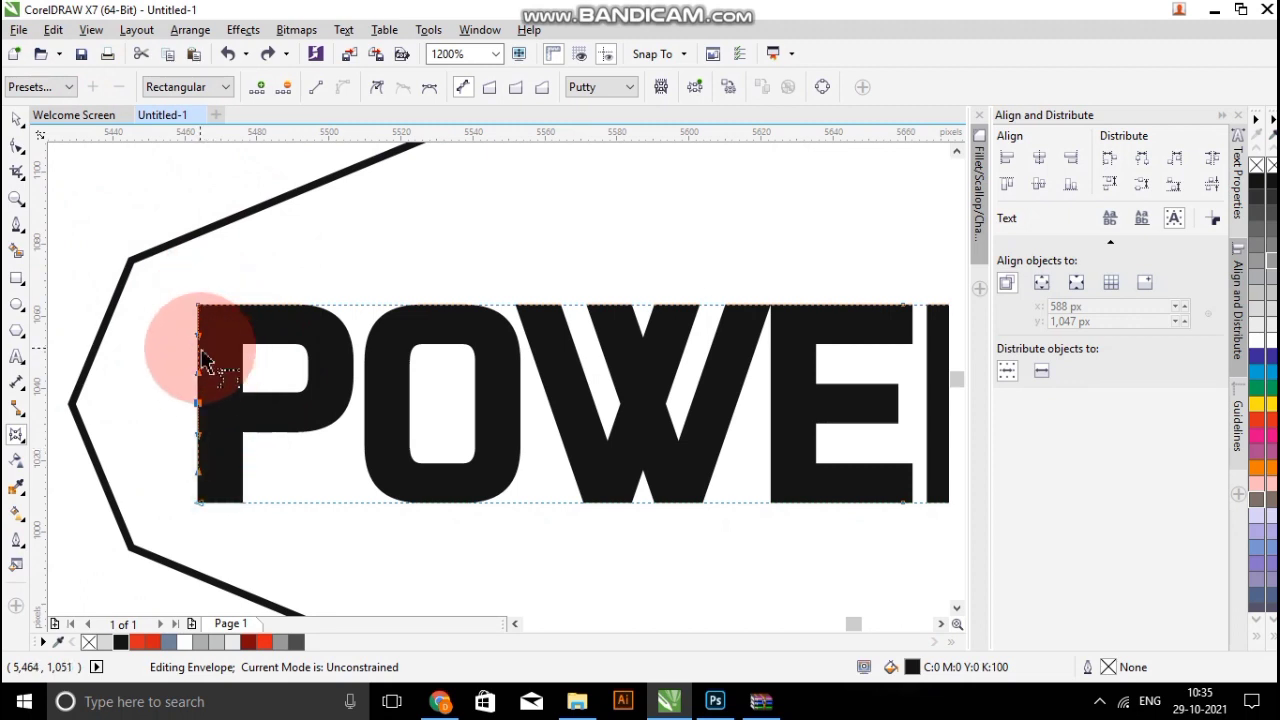
scroll(204, 352, up, 1)
click(251, 520)
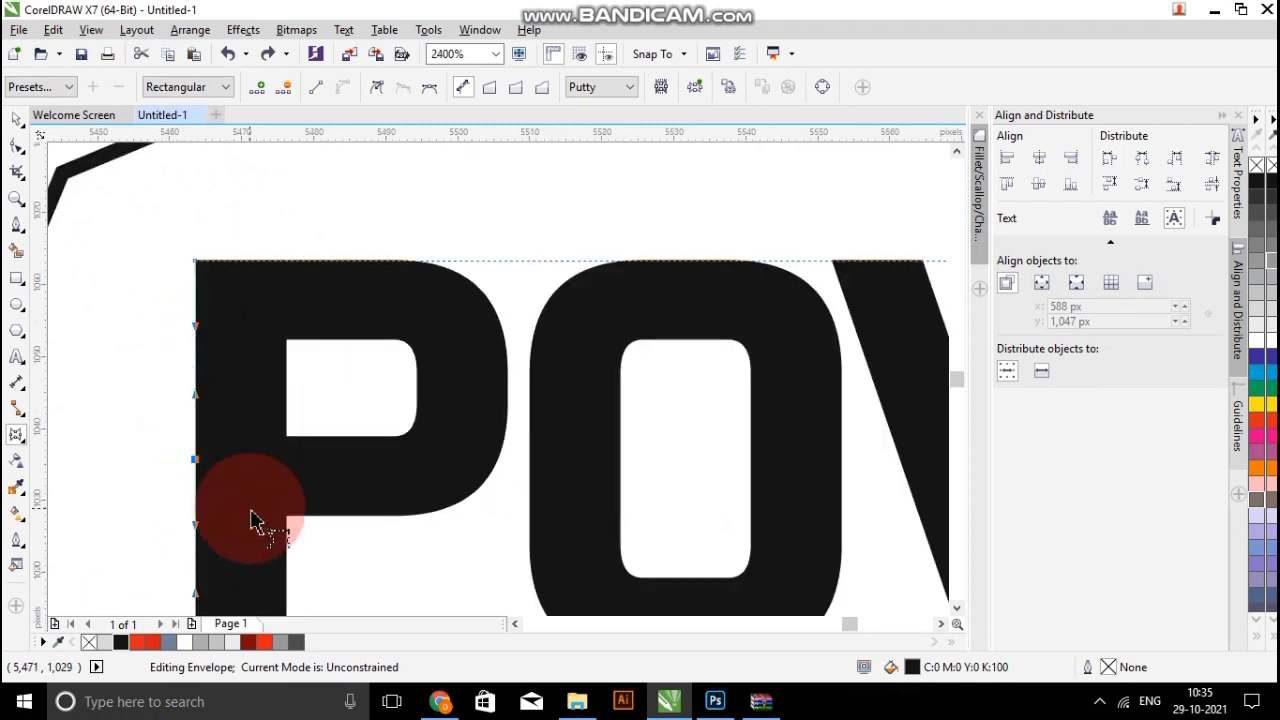
click(318, 90)
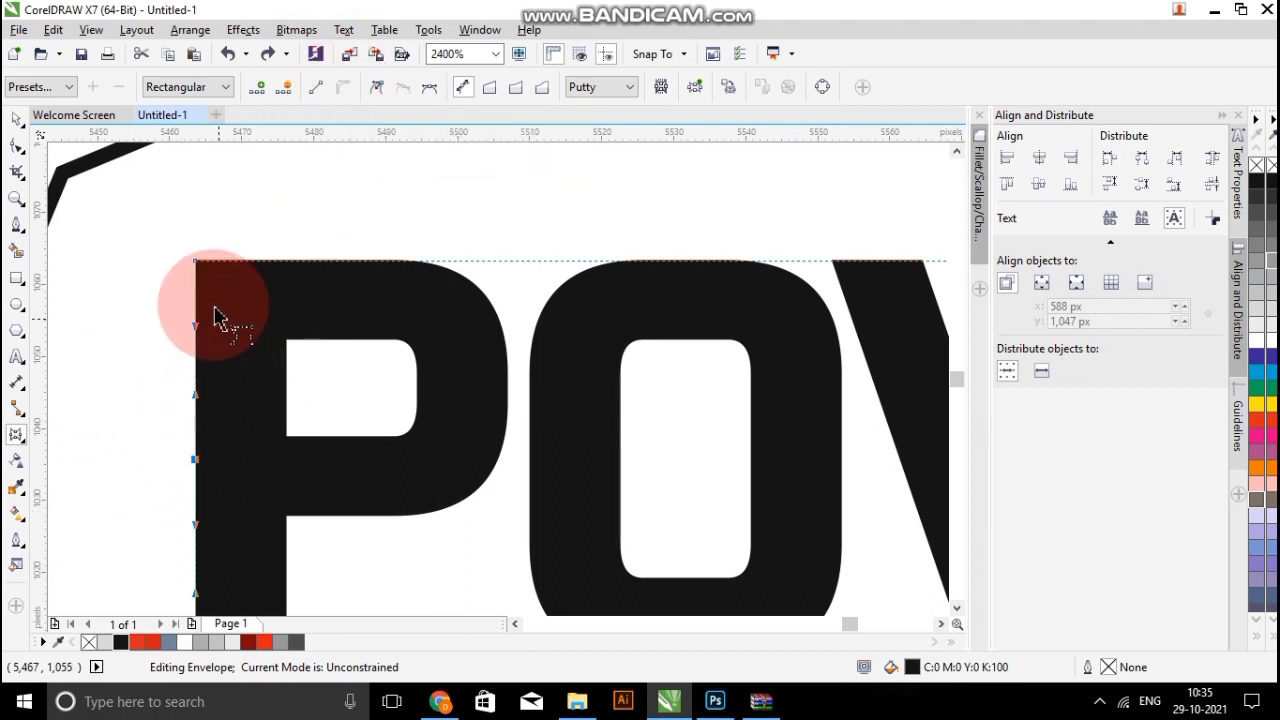
mouse_move(198, 372)
mouse_down()
mouse_move(180, 374)
mouse_move(200, 463)
mouse_move(194, 537)
mouse_move(224, 530)
mouse_up()
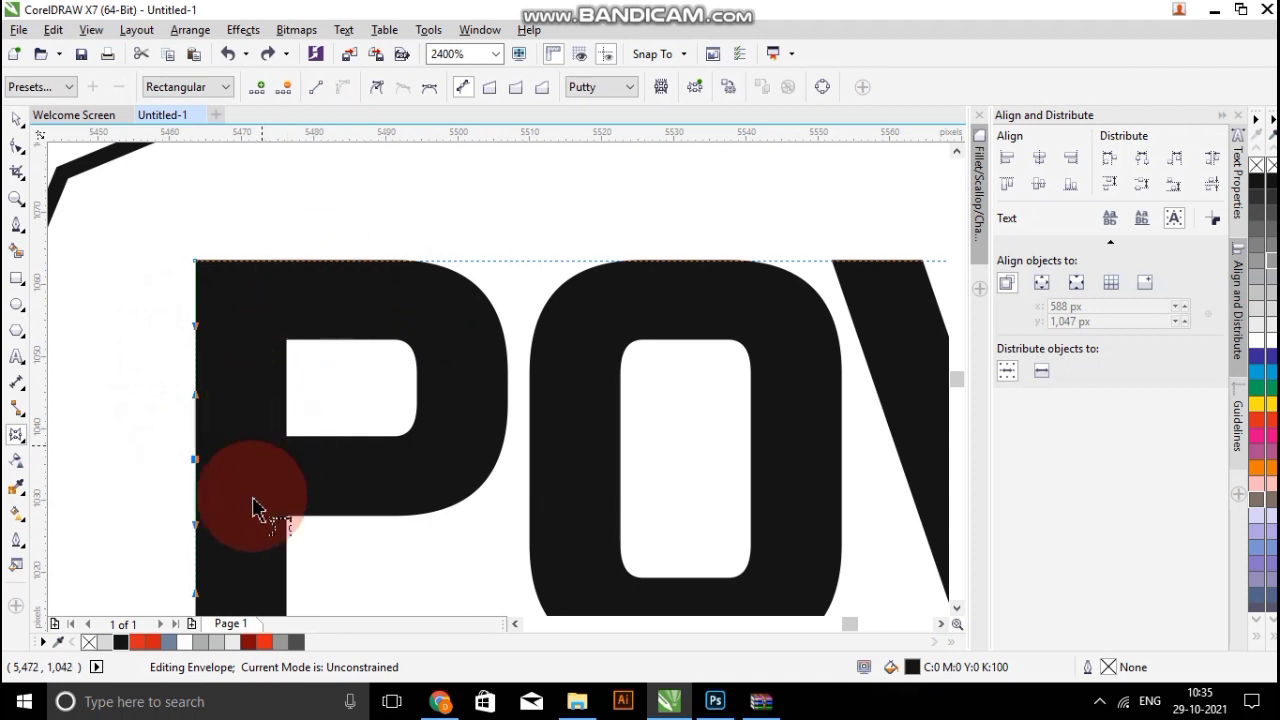
click(317, 90)
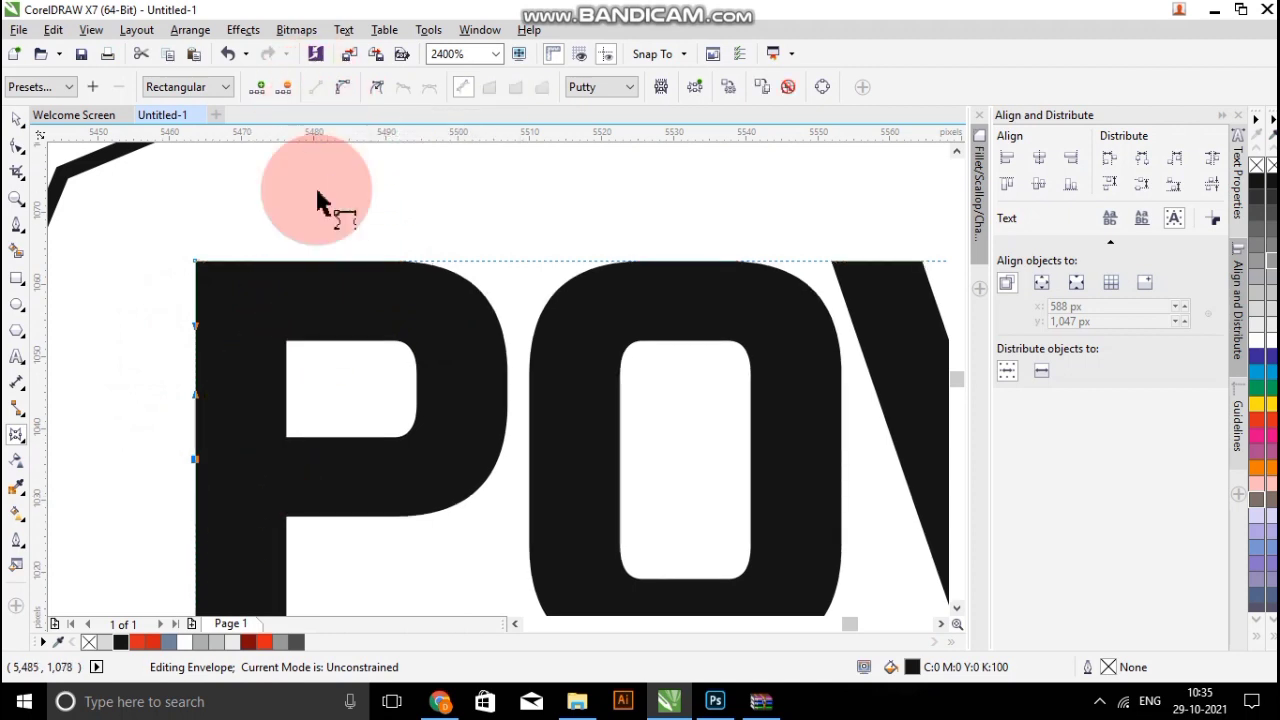
click(340, 143)
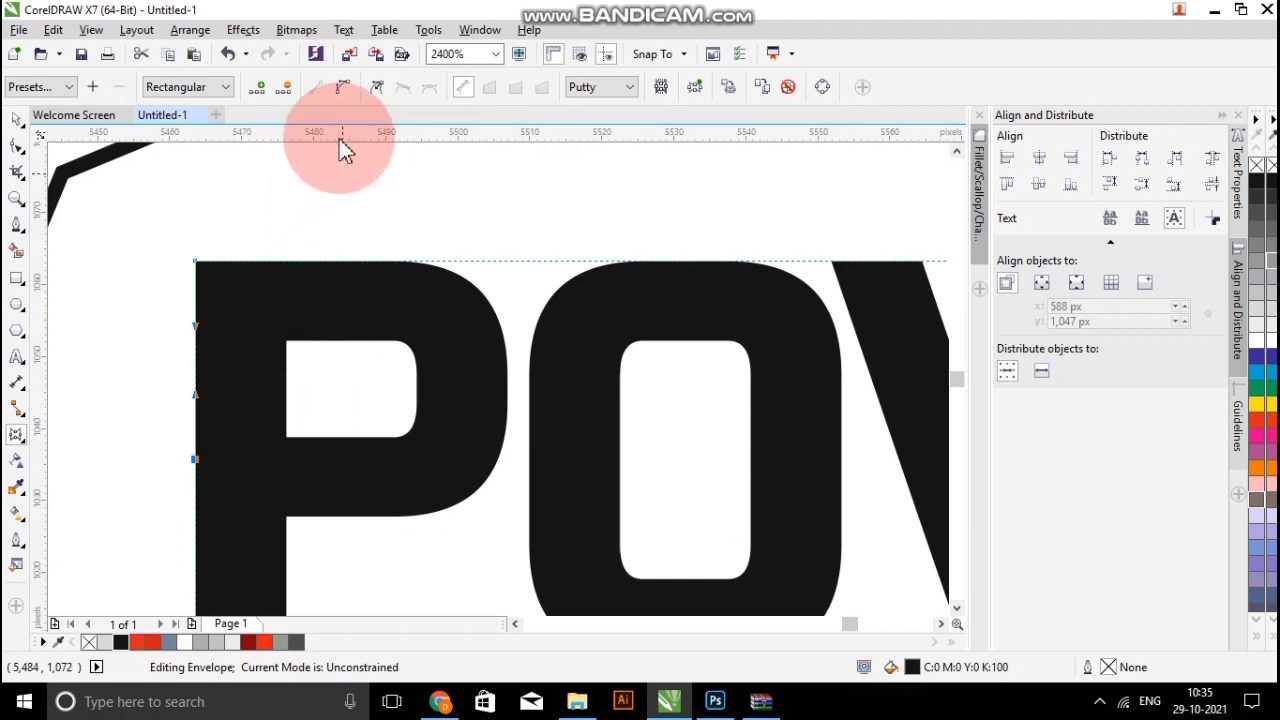
click(347, 87)
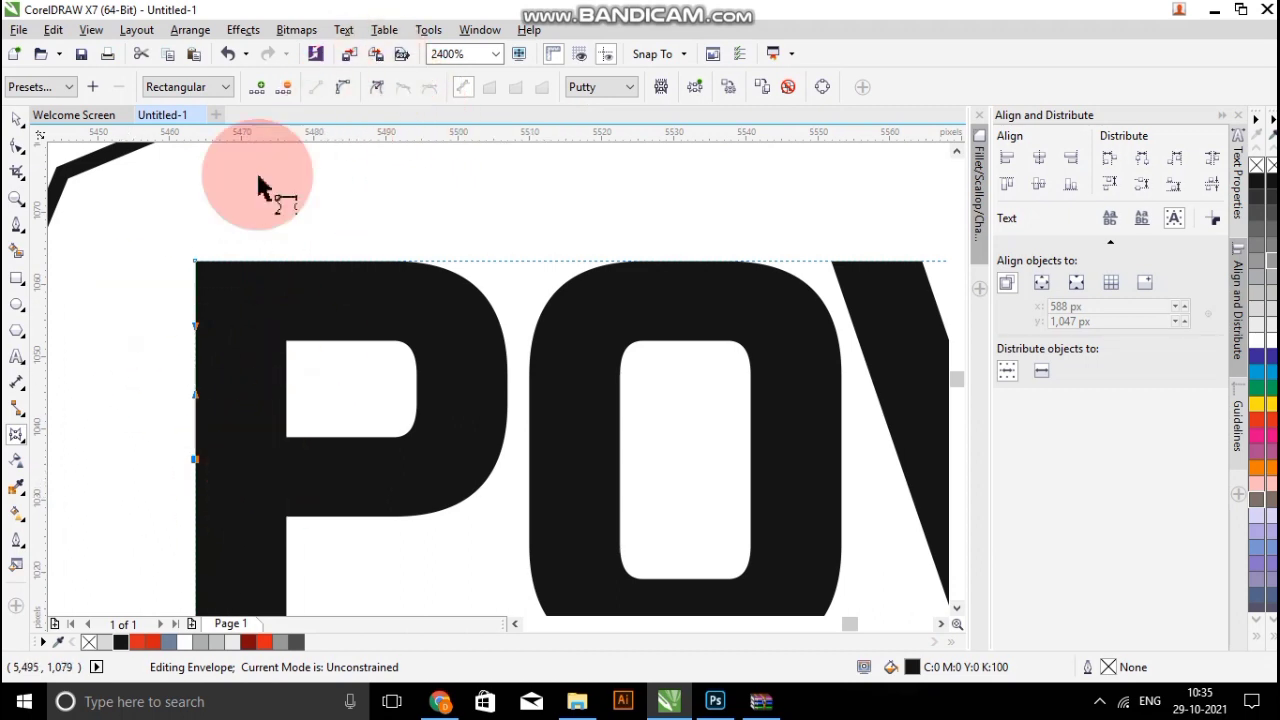
Move the envelope's upper-left node onto the upper-left corner of the surrounding shape.
scroll(360, 394, down, 2)
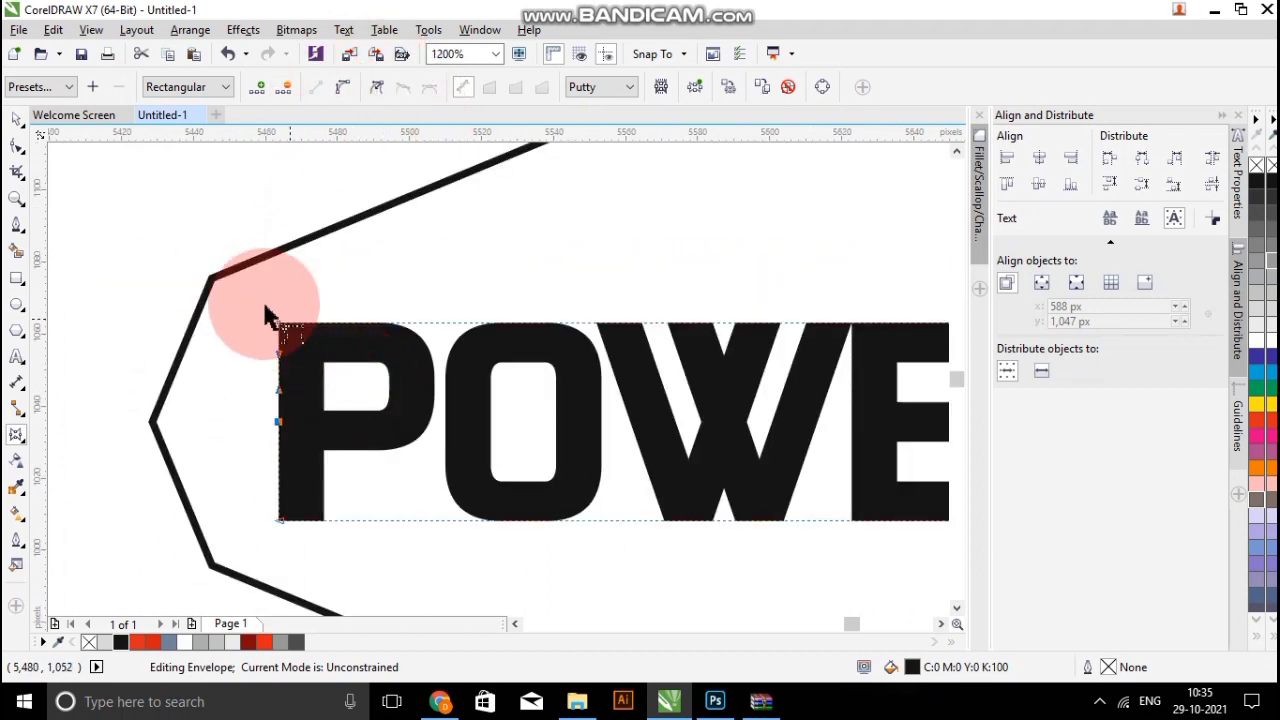
scroll(265, 316, up, 1)
click(315, 357)
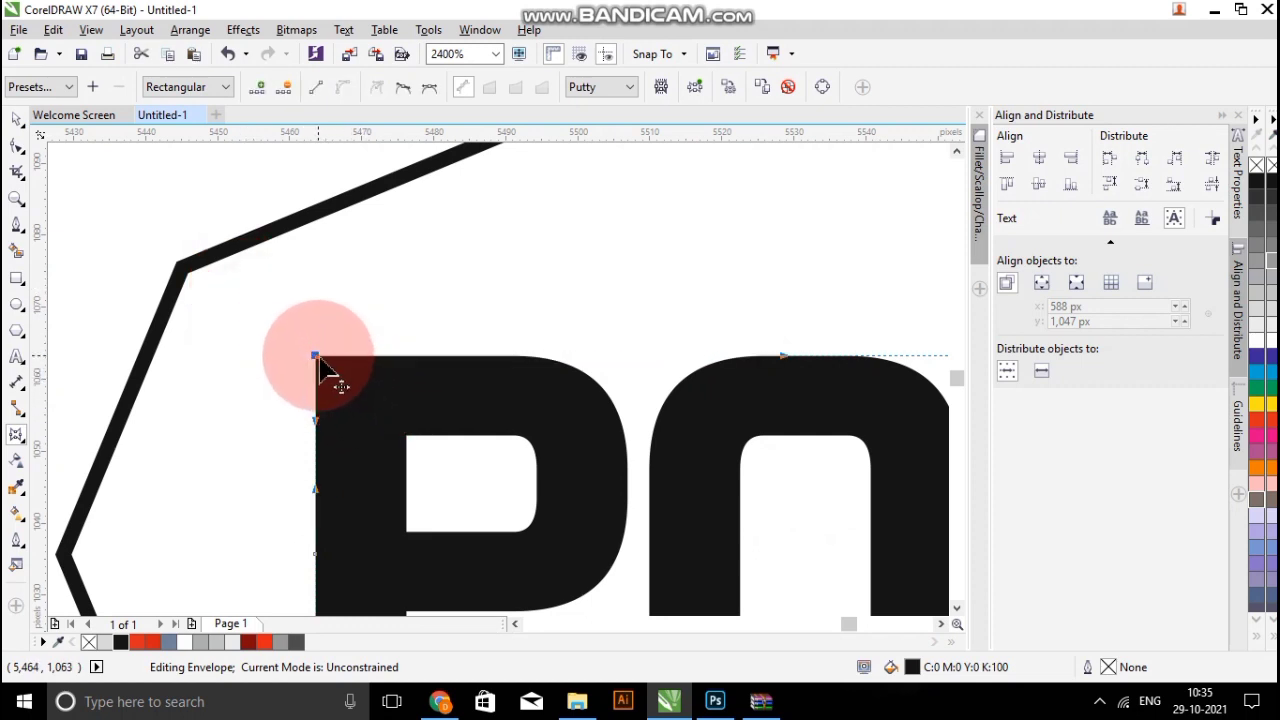
drag(321, 364, 192, 277)
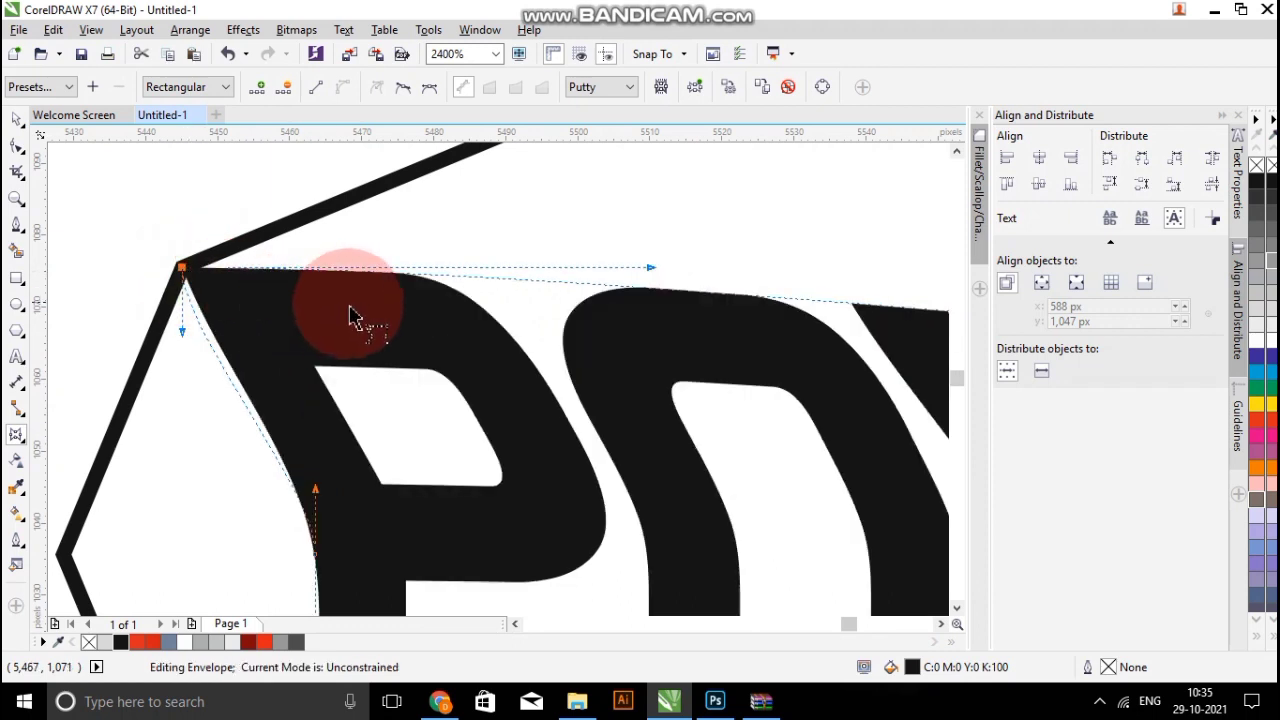
Straighten the left half of the envelope's top edge and move its top-middle node onto the shape's upper apex.
scroll(360, 318, down, 2)
scroll(337, 409, down, 1)
scroll(420, 365, up, 1)
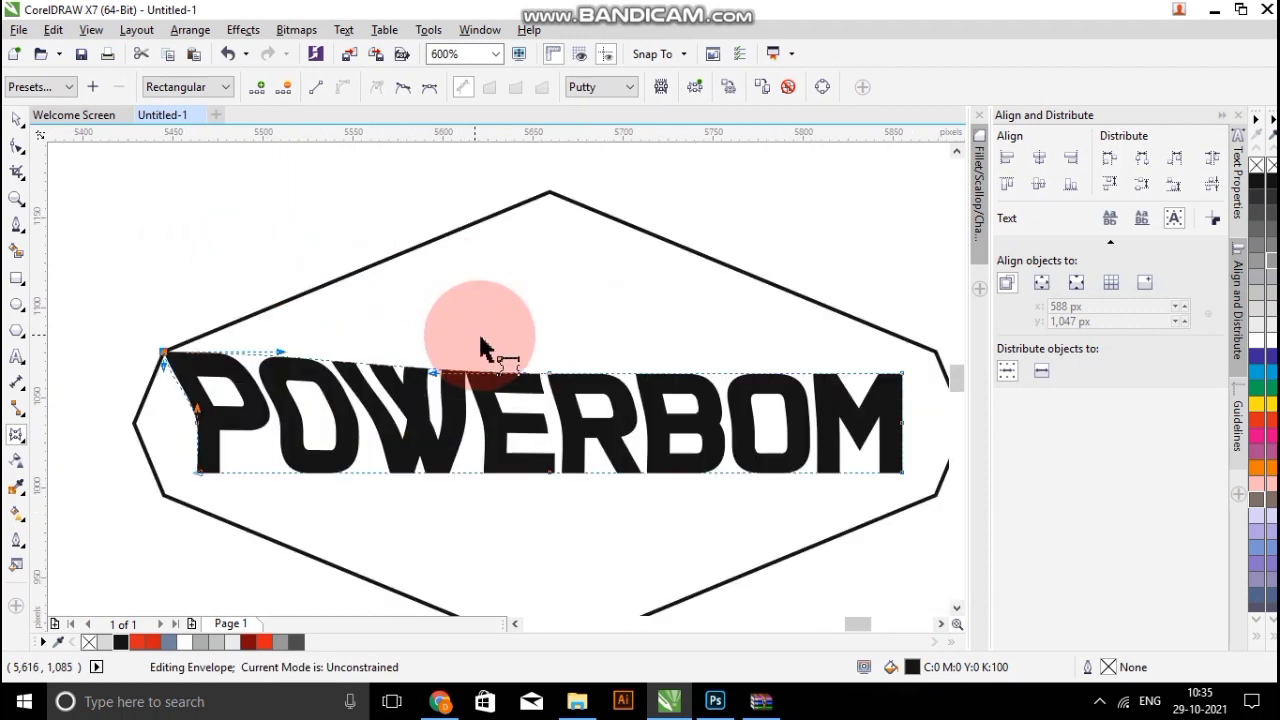
scroll(500, 358, up, 1)
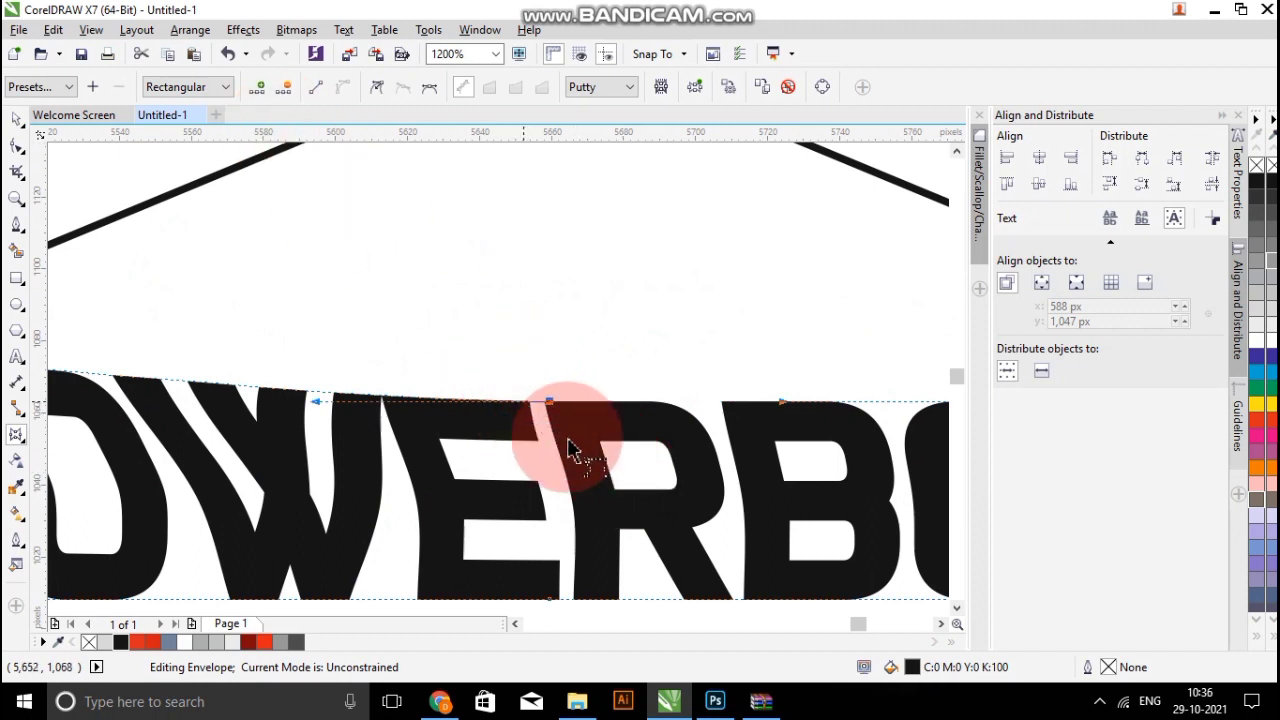
click(318, 88)
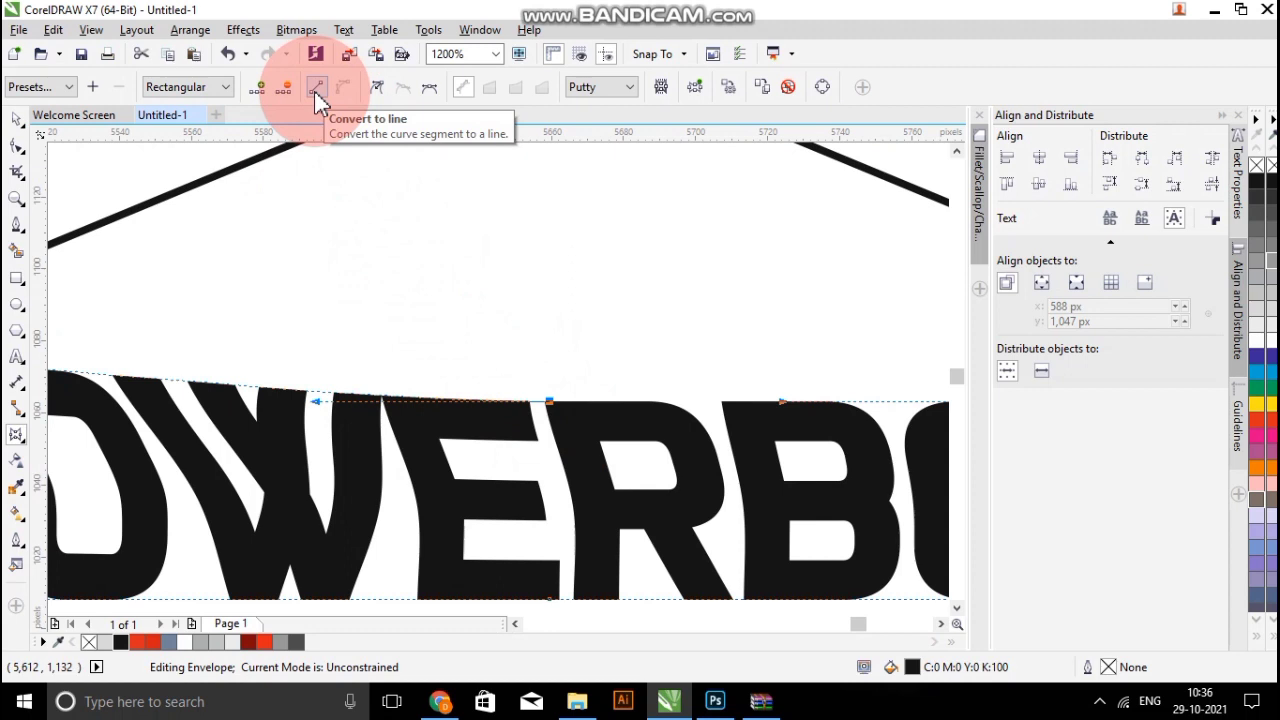
click(316, 89)
scroll(530, 503, down, 2)
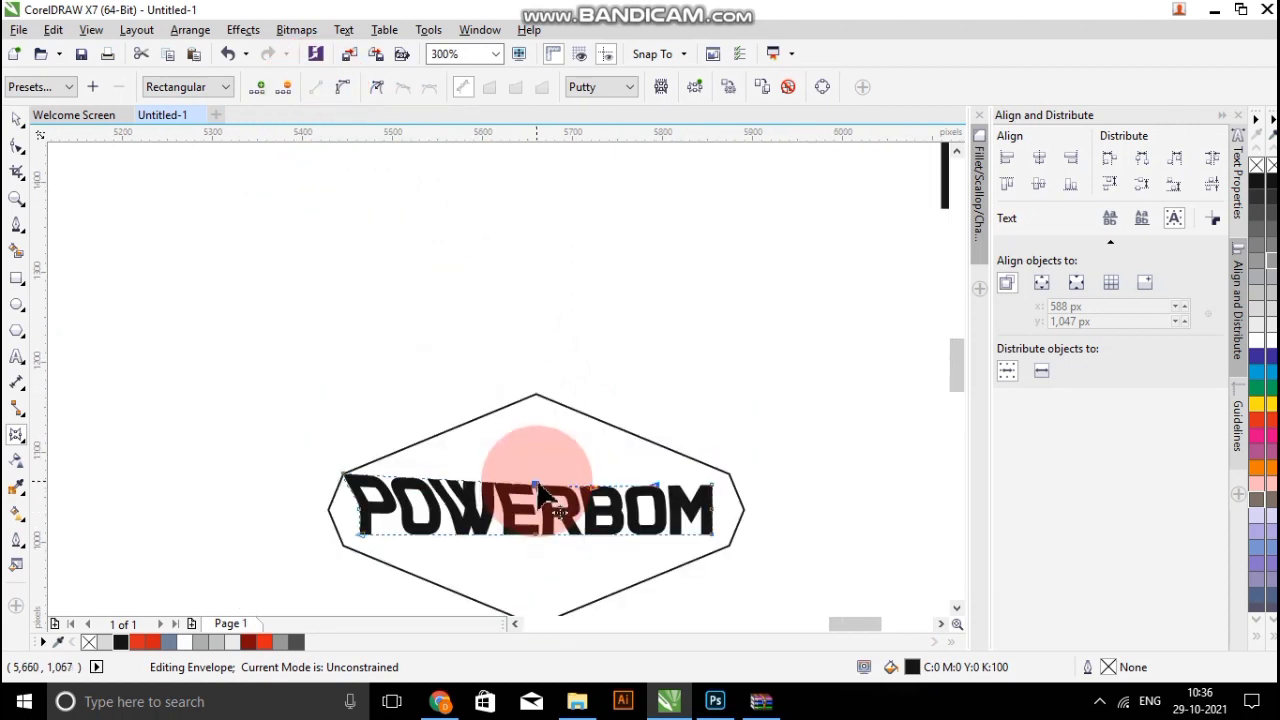
scroll(528, 457, up, 1)
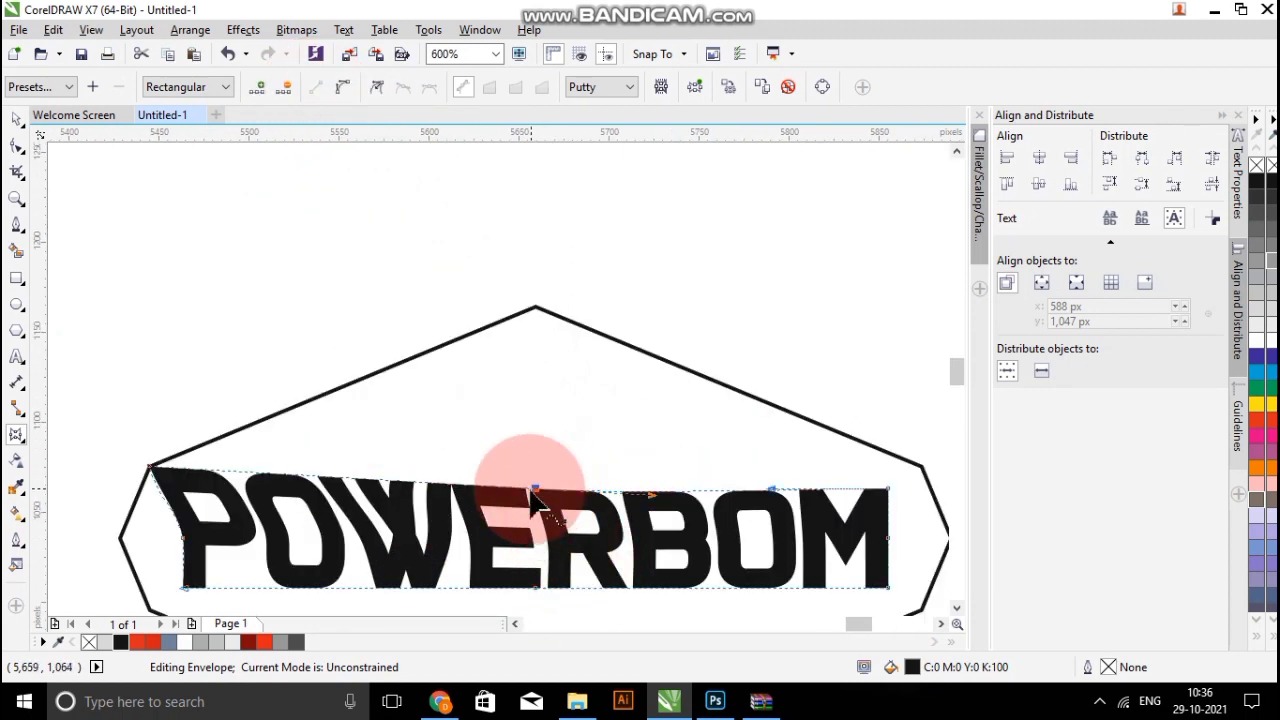
drag(535, 488, 535, 307)
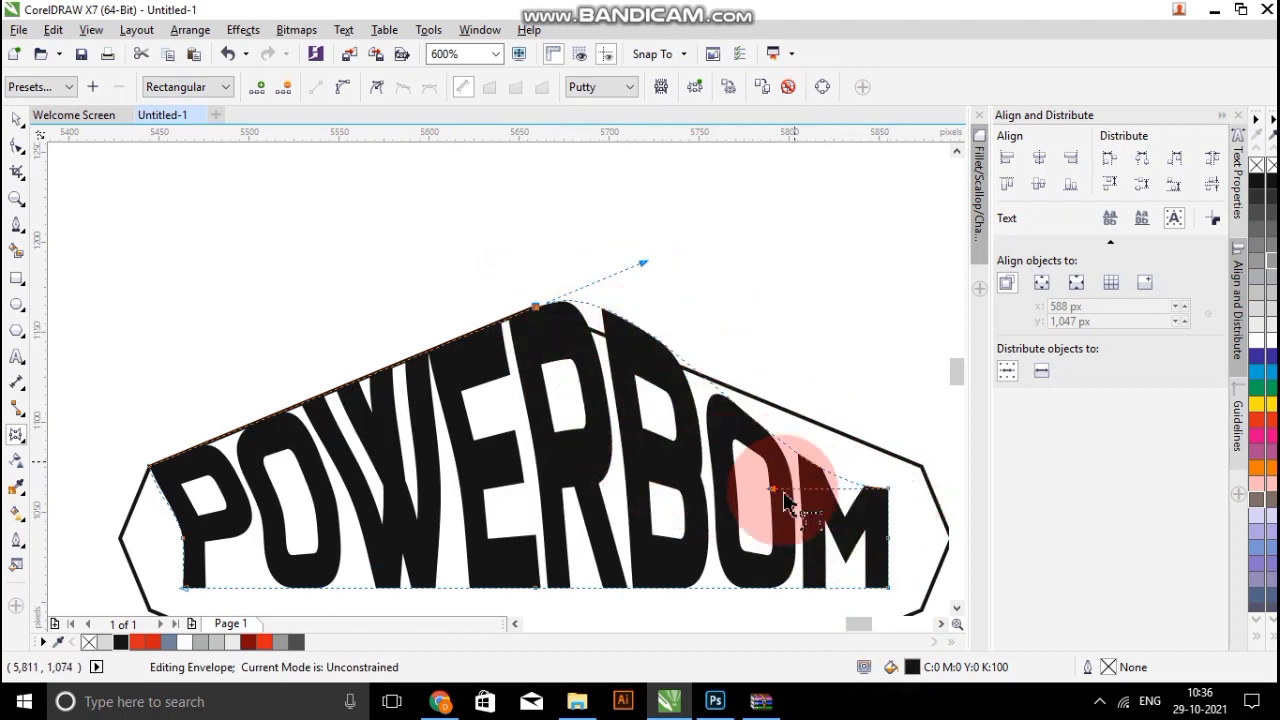
Straighten the right half of the envelope's top edge and move its upper-right node onto the shape's upper-right corner.
drag(847, 438, 895, 496)
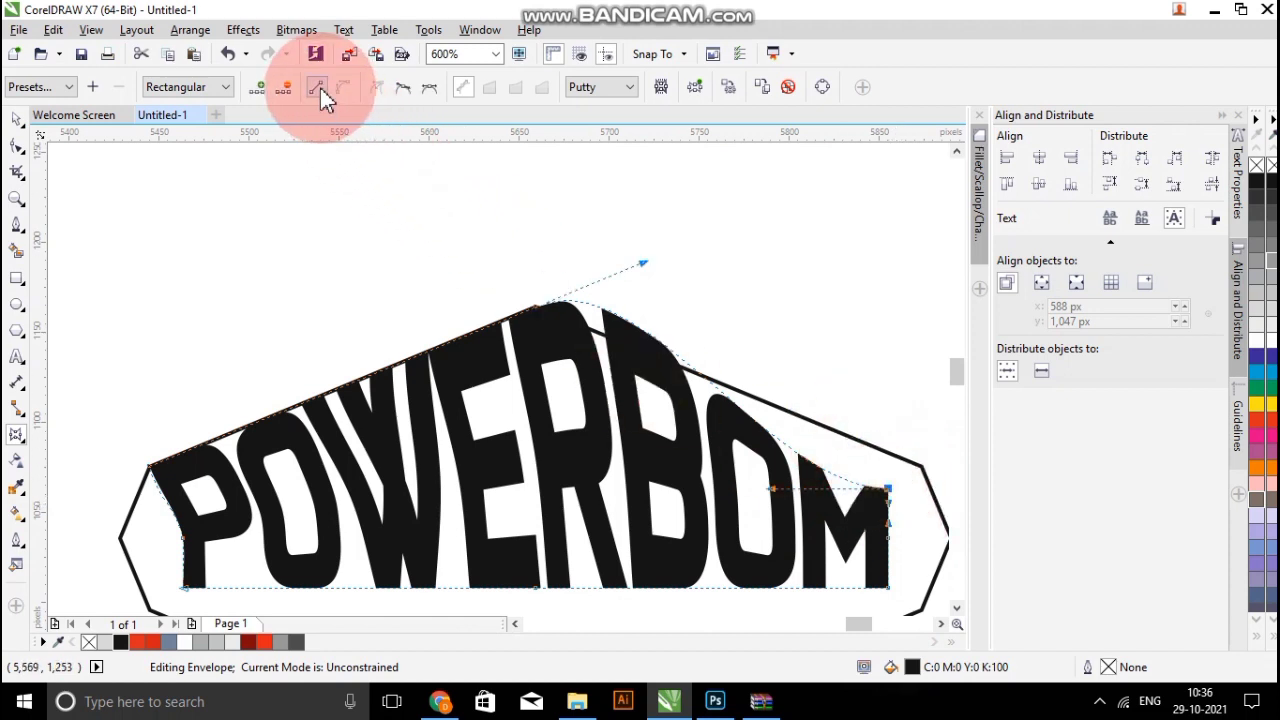
click(320, 88)
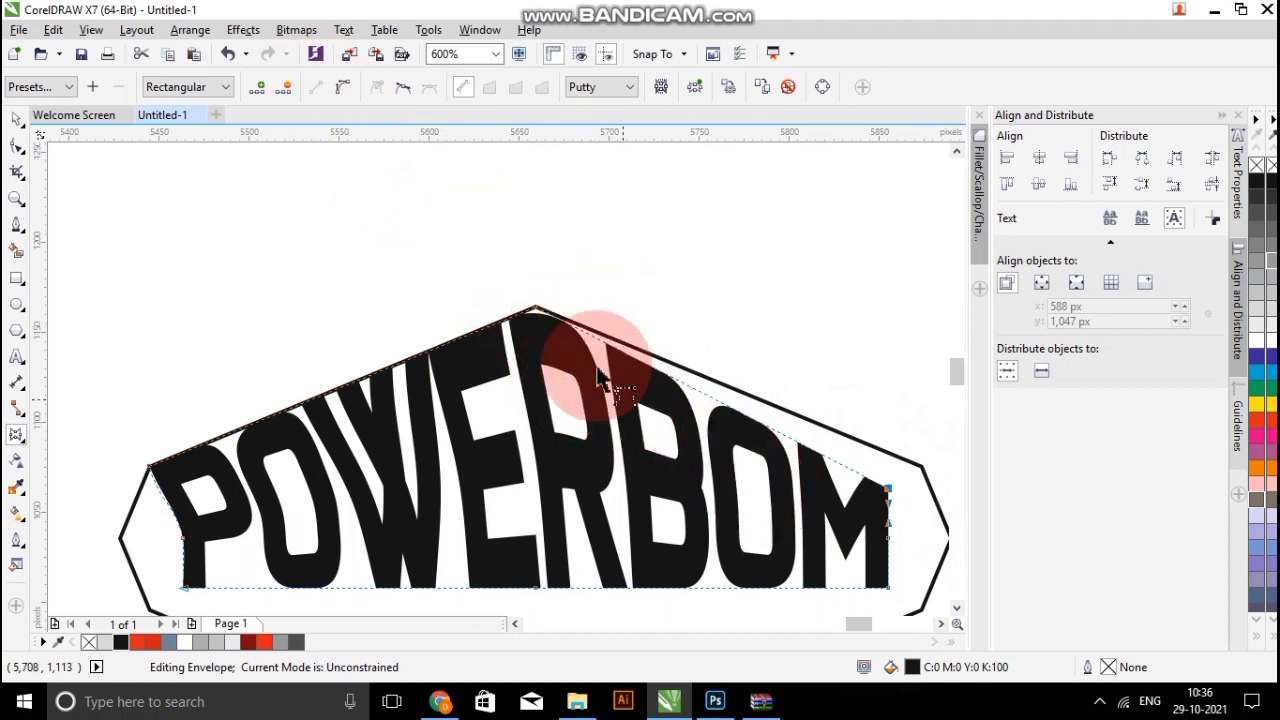
scroll(671, 420, down, 2)
scroll(686, 409, up, 4)
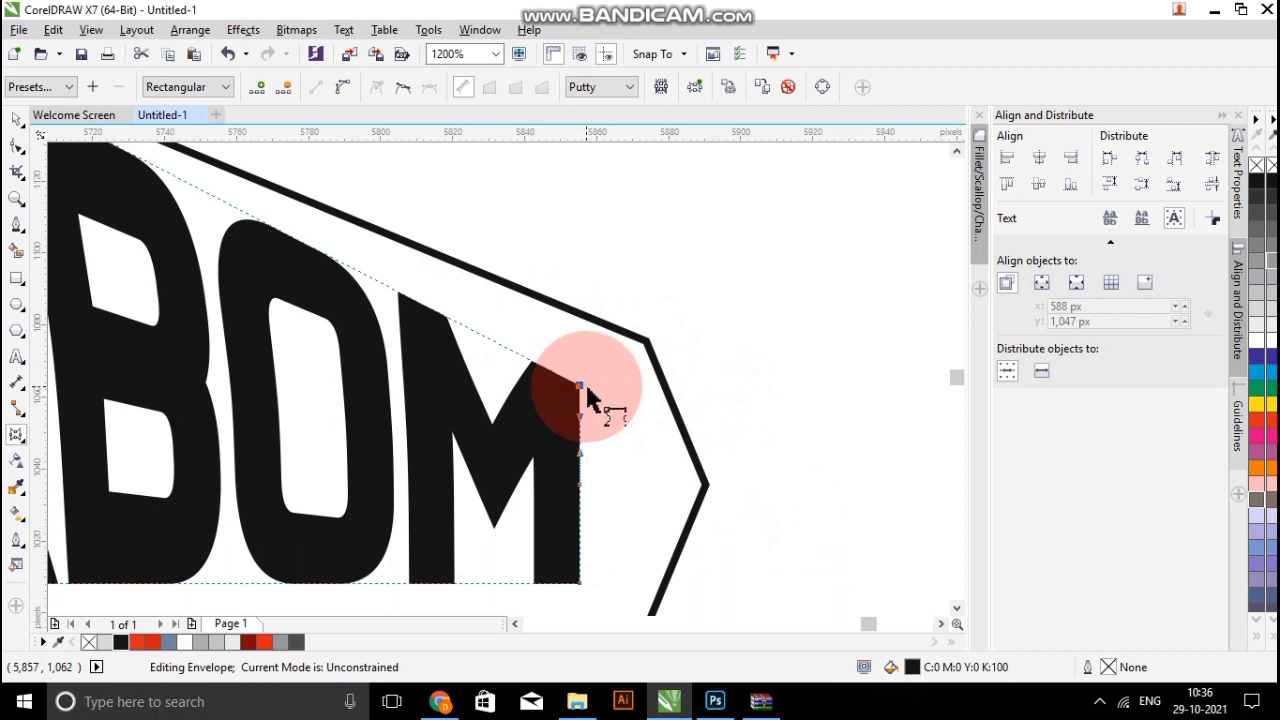
drag(580, 386, 648, 352)
Convert the upper and lower envelope segments beside the letter M to straight lines.
scroll(651, 357, down, 4)
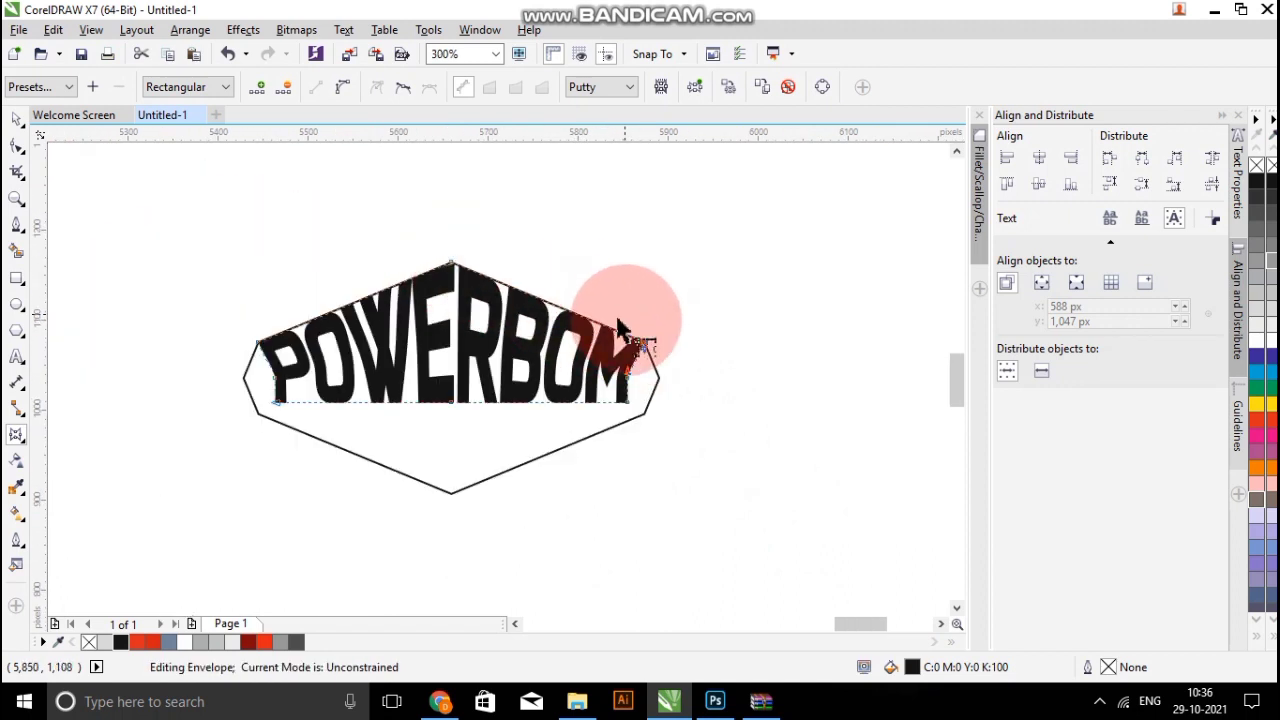
scroll(617, 390, up, 4)
drag(608, 352, 535, 425)
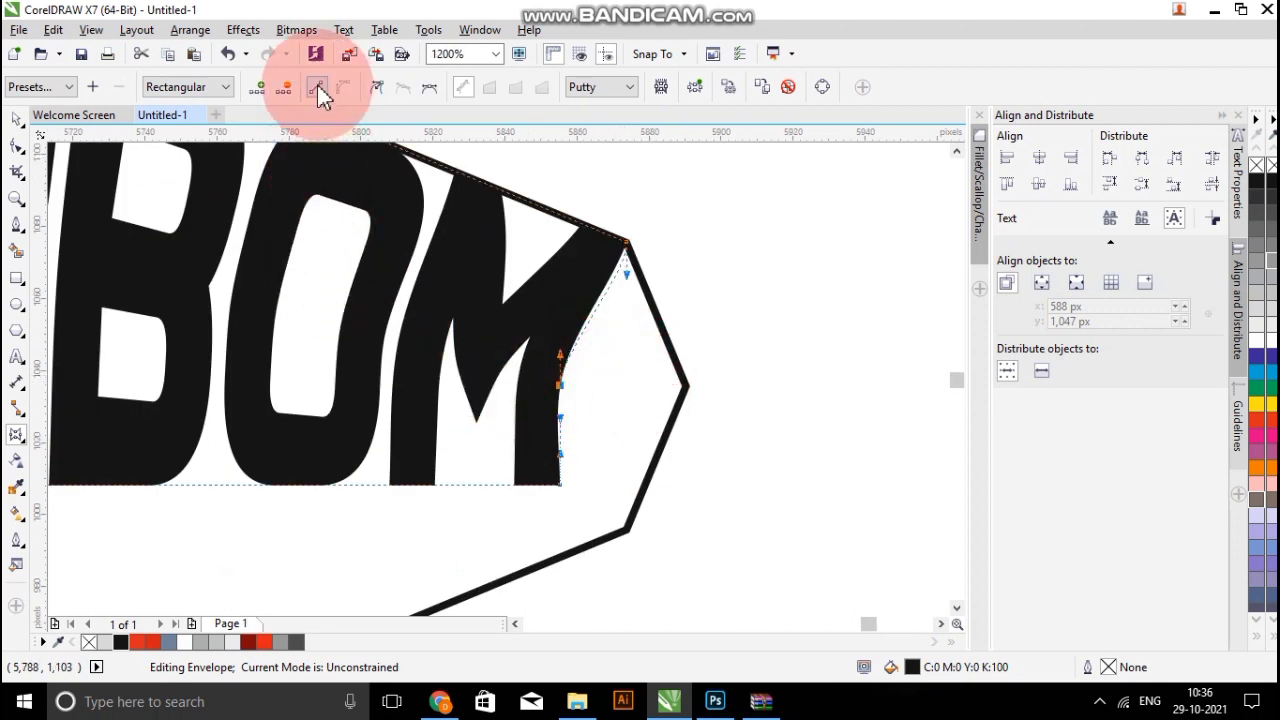
click(317, 86)
drag(588, 462, 526, 505)
click(318, 88)
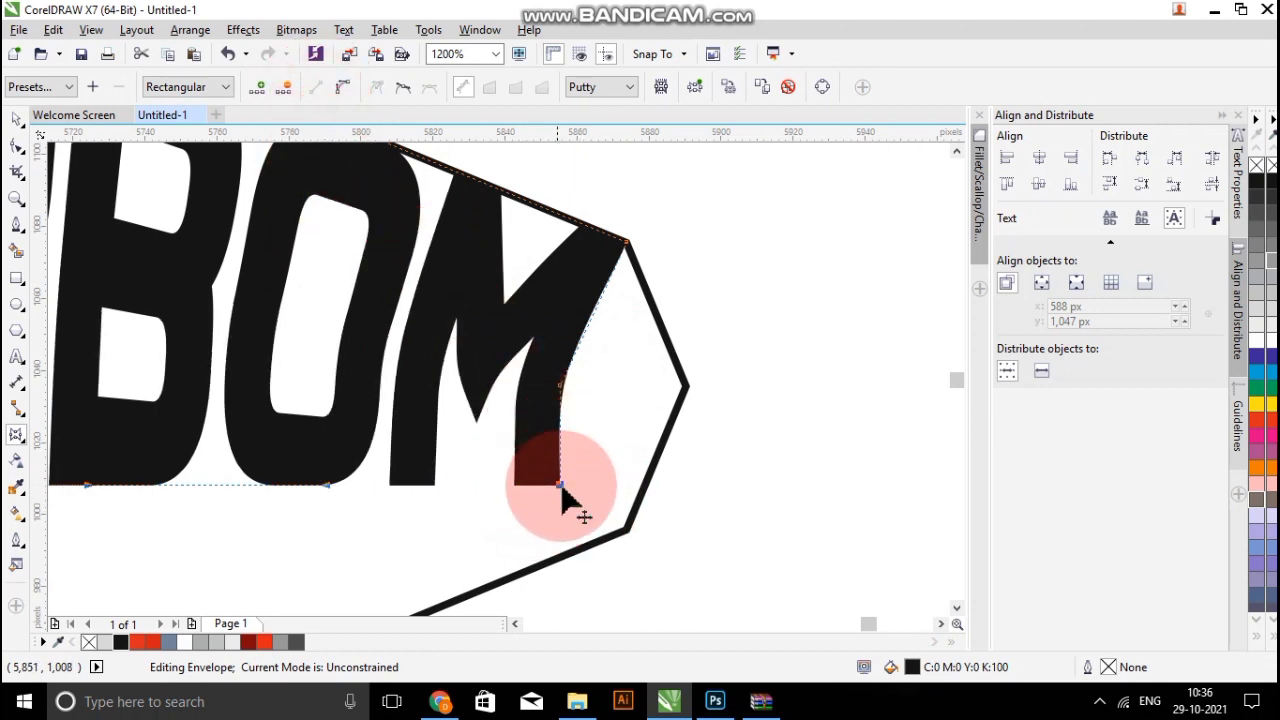
Move the envelope's lower-right and middle-right nodes onto the matching corners at the shape's right end.
drag(562, 489, 626, 532)
click(590, 428)
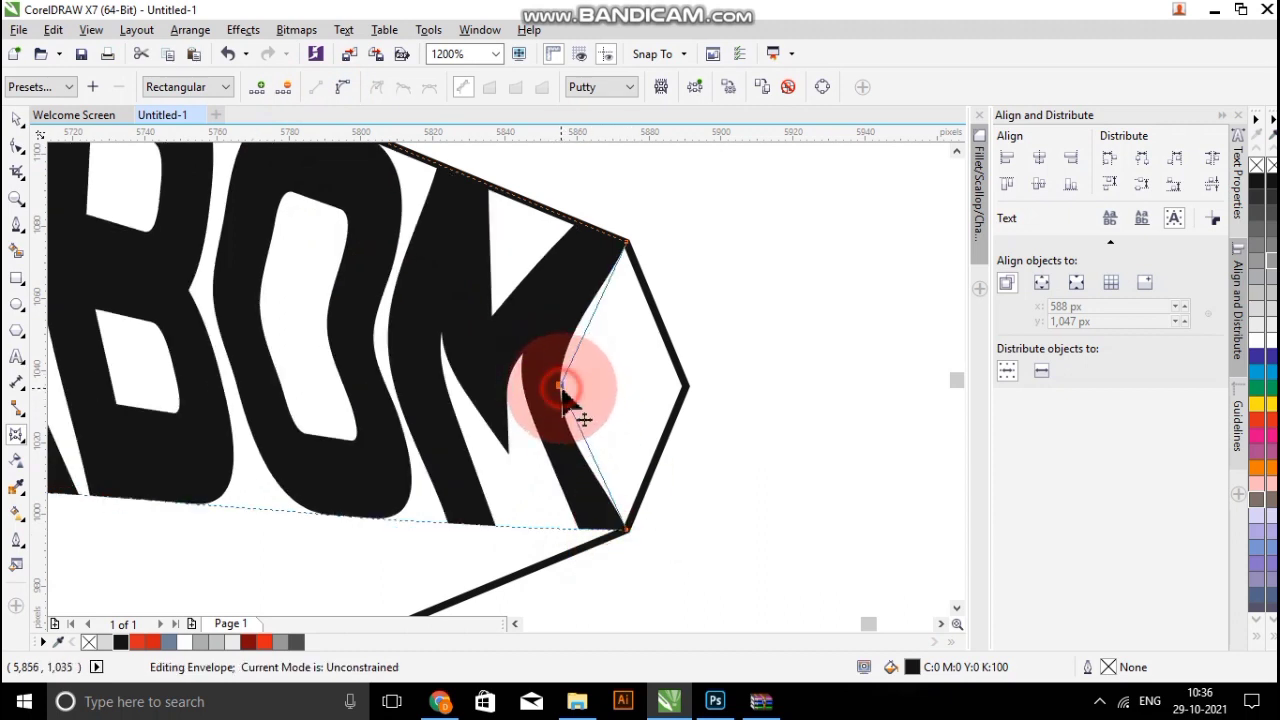
drag(562, 395, 690, 392)
Straighten the right half of the envelope's bottom edge and move its bottom-middle node onto the shape's lower apex.
scroll(705, 385, down, 4)
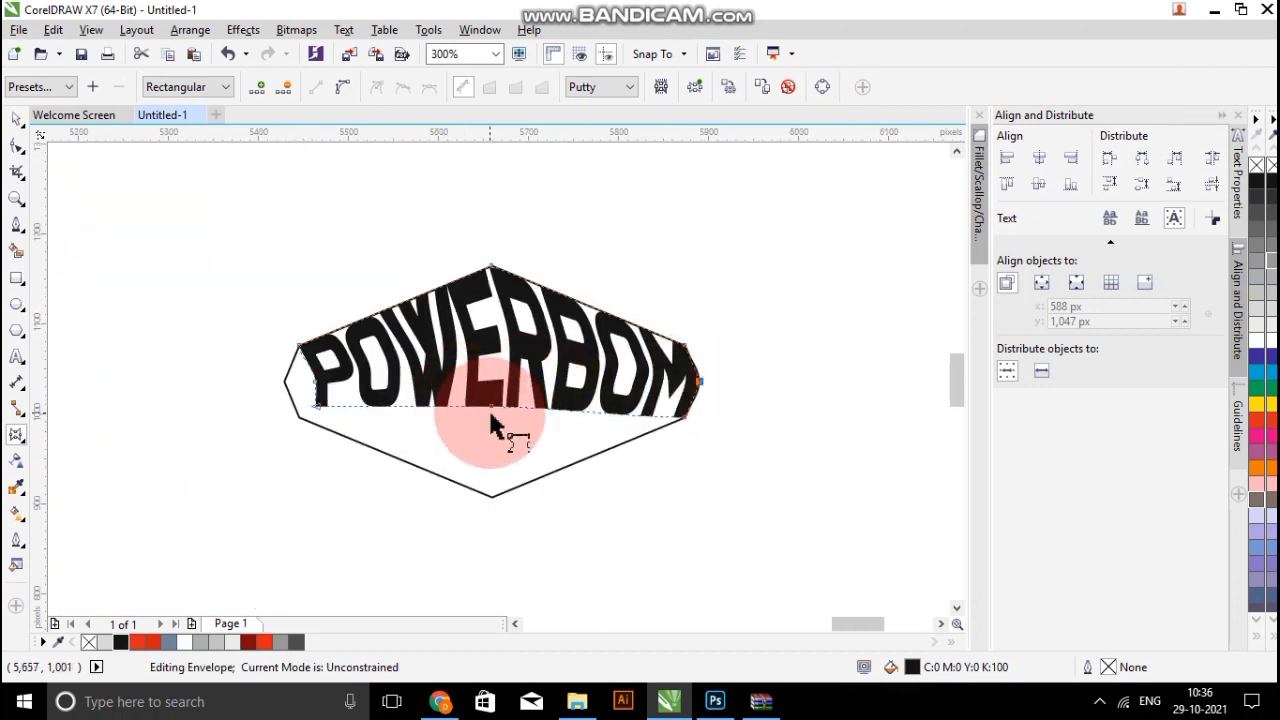
scroll(500, 428, up, 2)
click(587, 377)
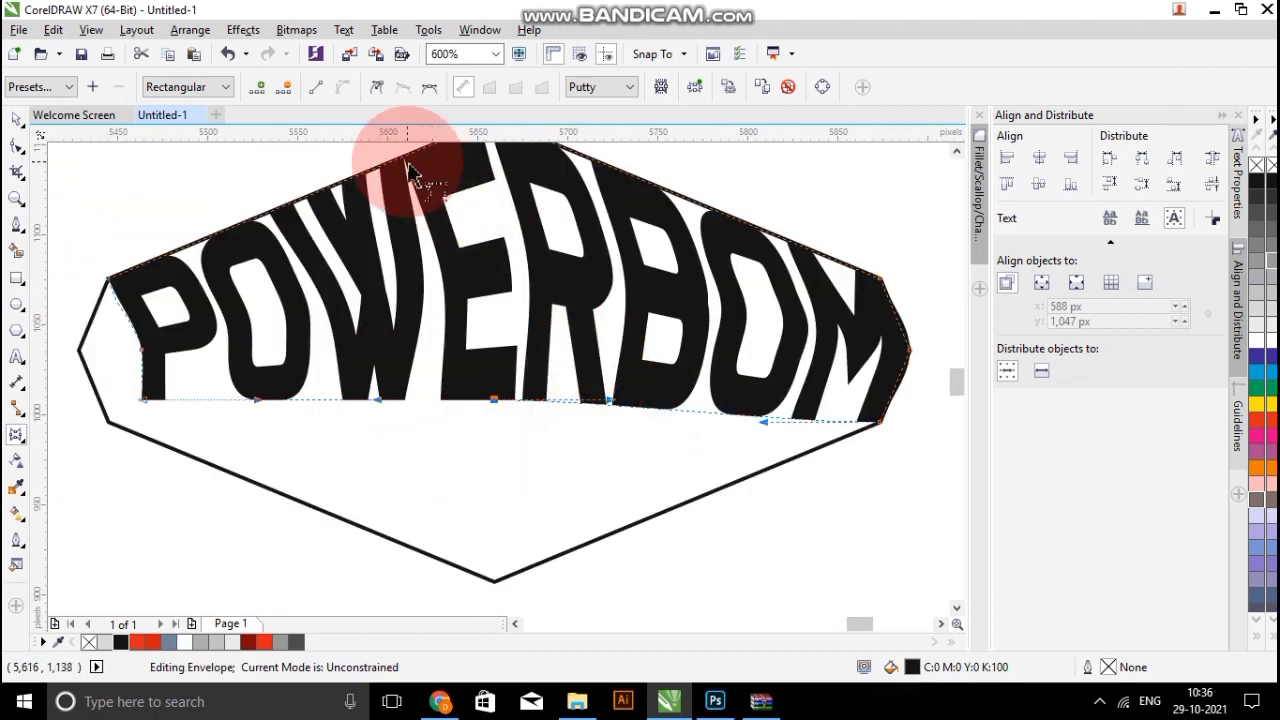
click(317, 88)
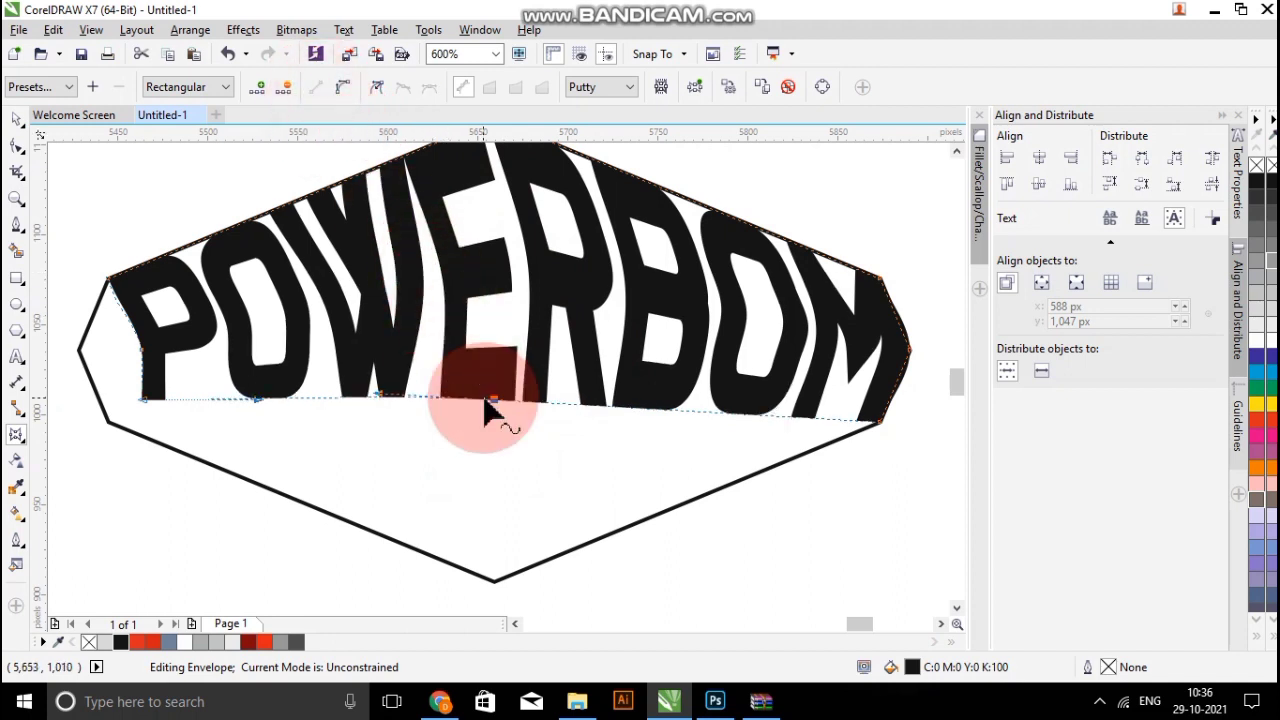
drag(492, 400, 497, 582)
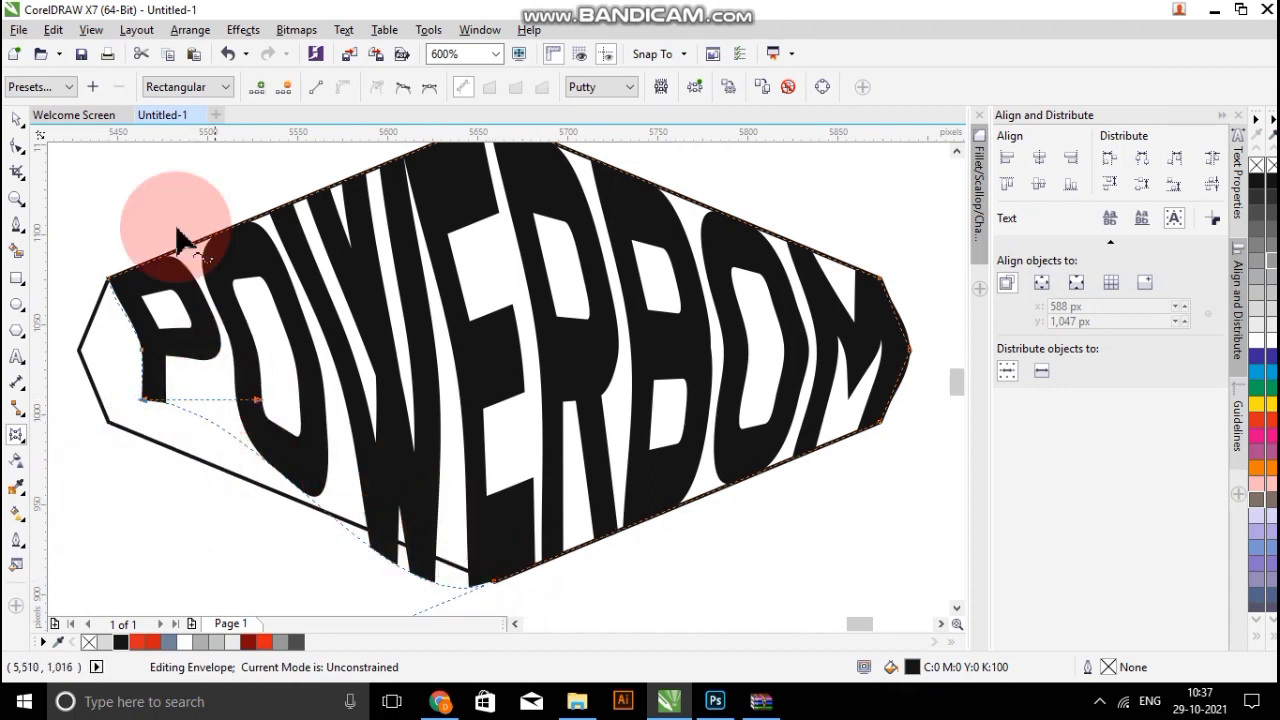
Straighten the left half of the envelope's bottom edge and move its lower-left node onto the shape's lower-left corner.
click(316, 88)
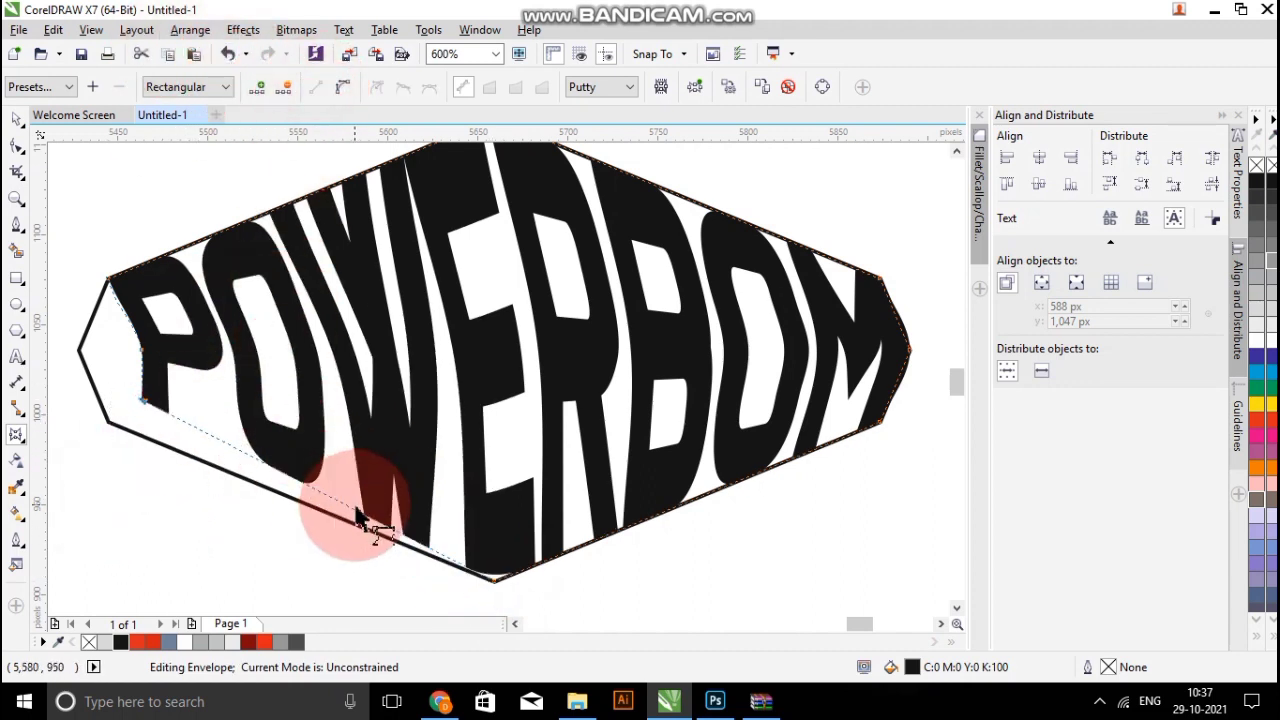
drag(82, 310, 168, 386)
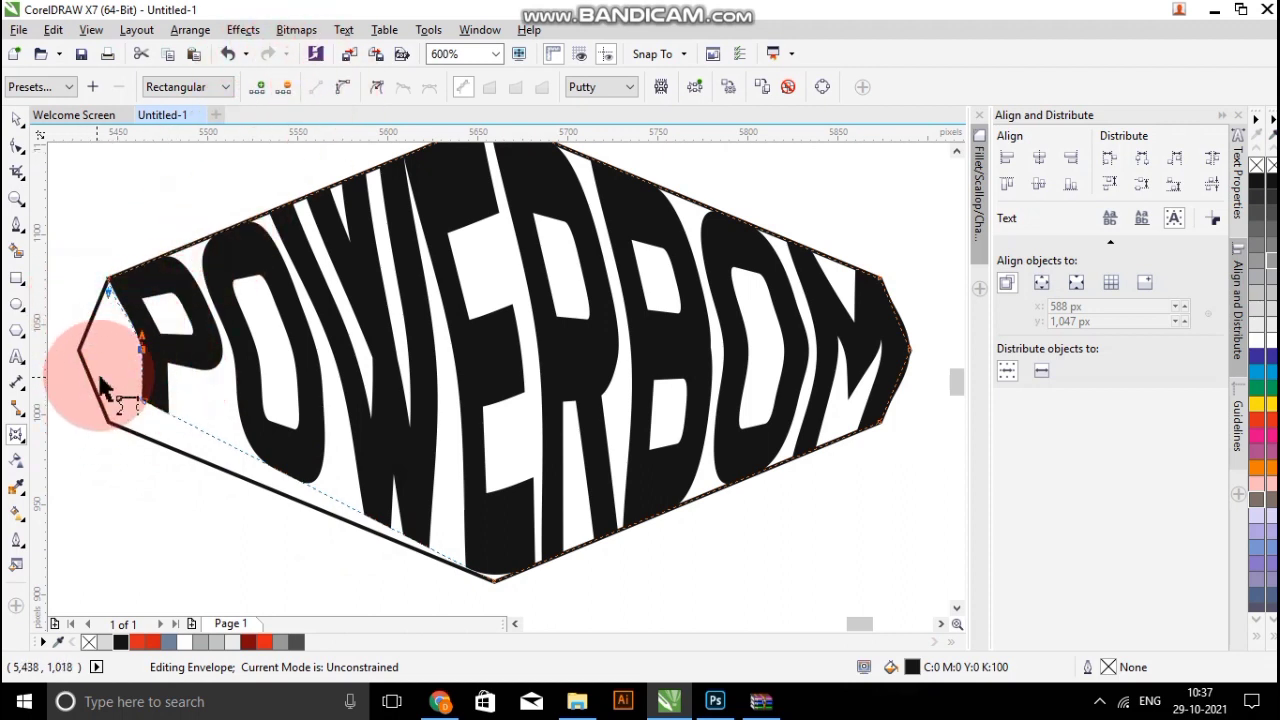
drag(103, 385, 135, 429)
scroll(86, 429, up, 2)
scroll(291, 343, down, 1)
scroll(182, 291, up, 1)
Move the envelope's middle-left node onto the shape's left corner, straighten the segment above it, and finish editing the envelope.
drag(218, 297, 350, 385)
drag(312, 346, 250, 346)
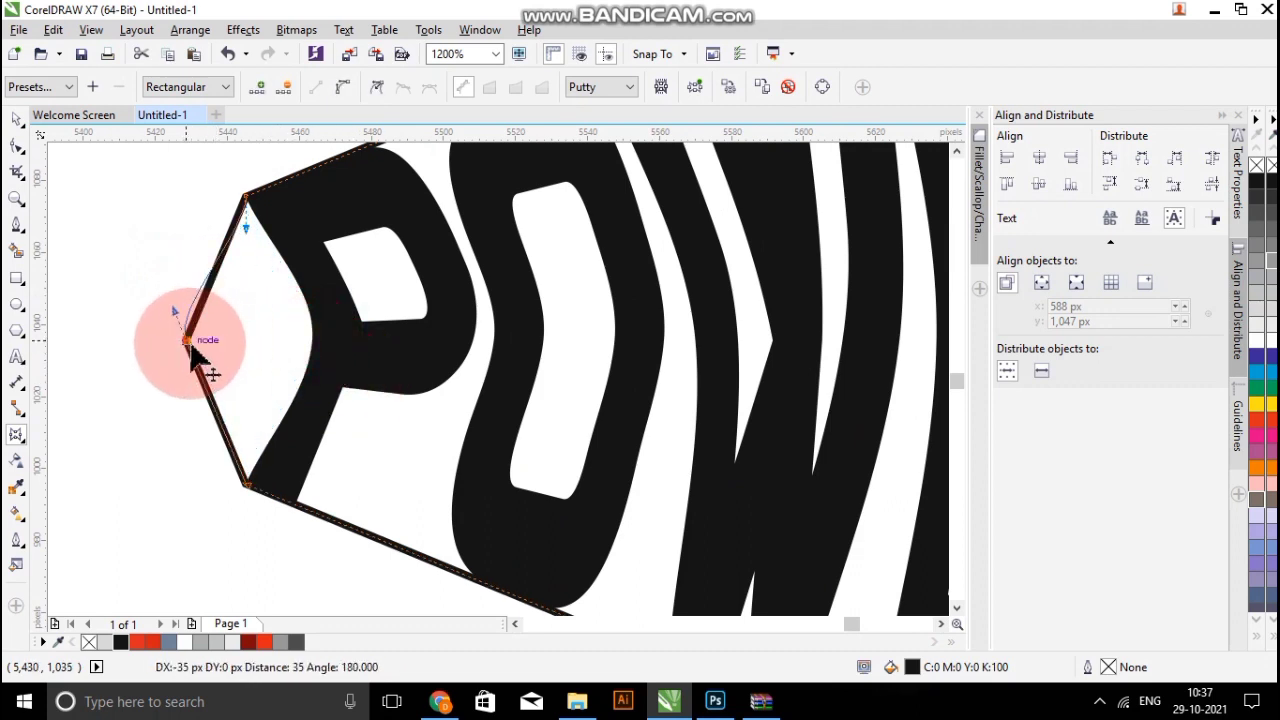
drag(190, 353, 193, 356)
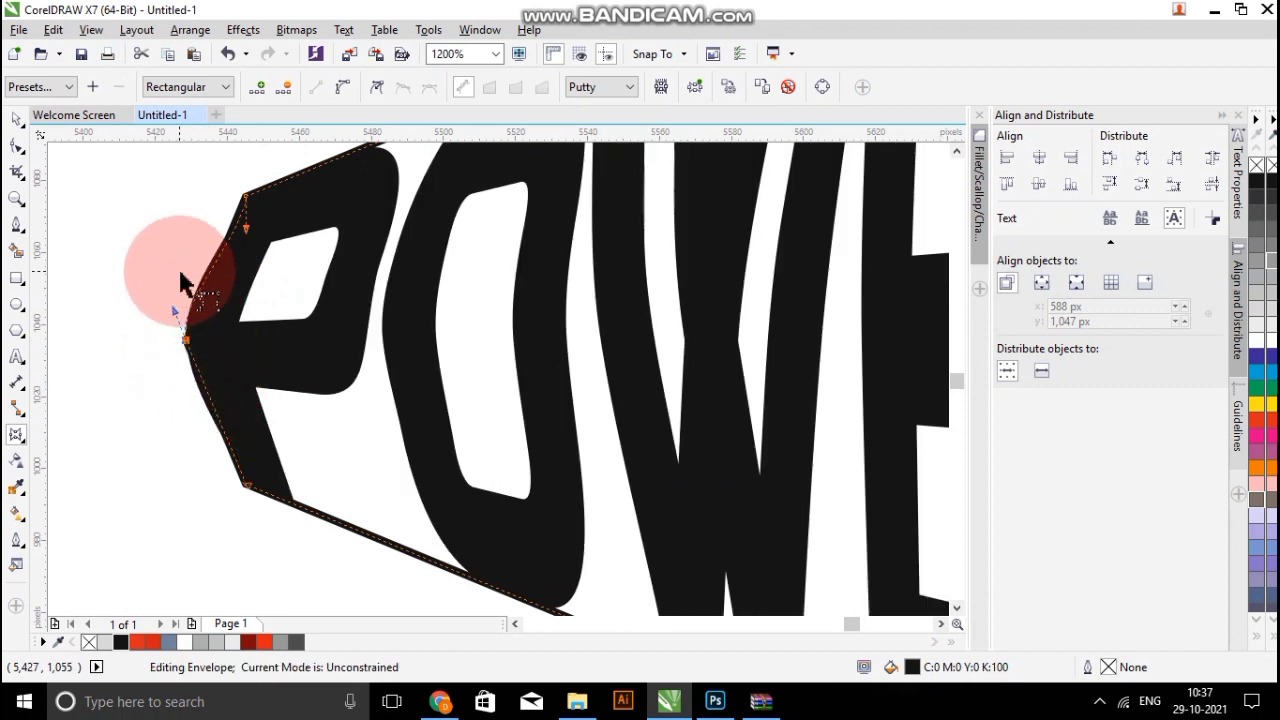
drag(174, 186, 289, 250)
click(319, 87)
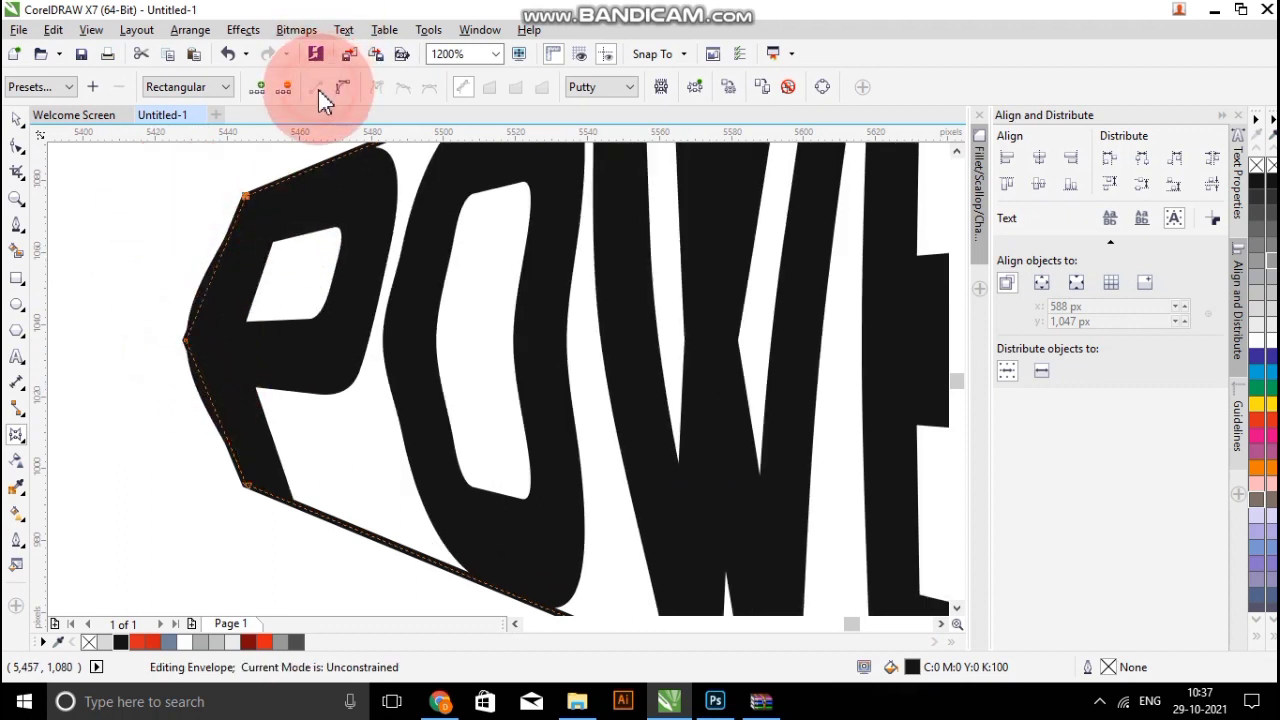
scroll(263, 290, down, 2)
click(25, 117)
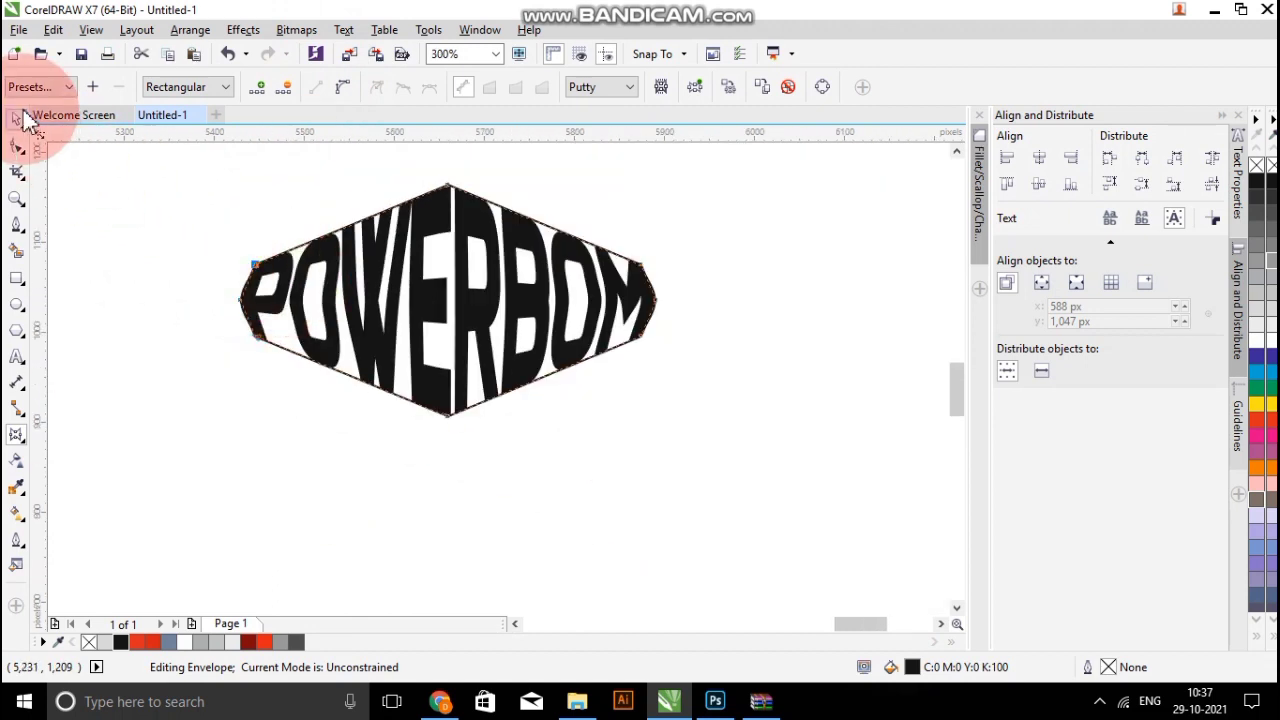
click(187, 271)
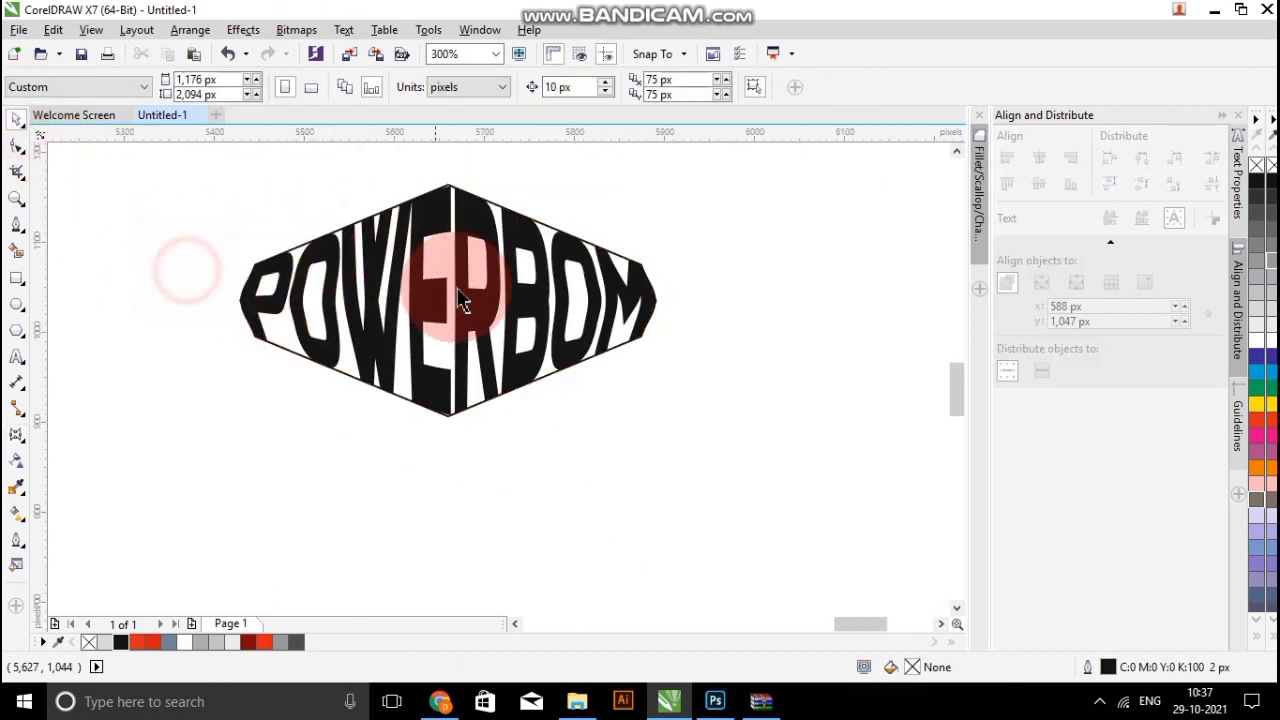
Separate the POWERBOM text from its outline, moving the text down-left and the outline to about X 6,068 px, Y 1,181 px.
scroll(458, 289, down, 1)
click(441, 300)
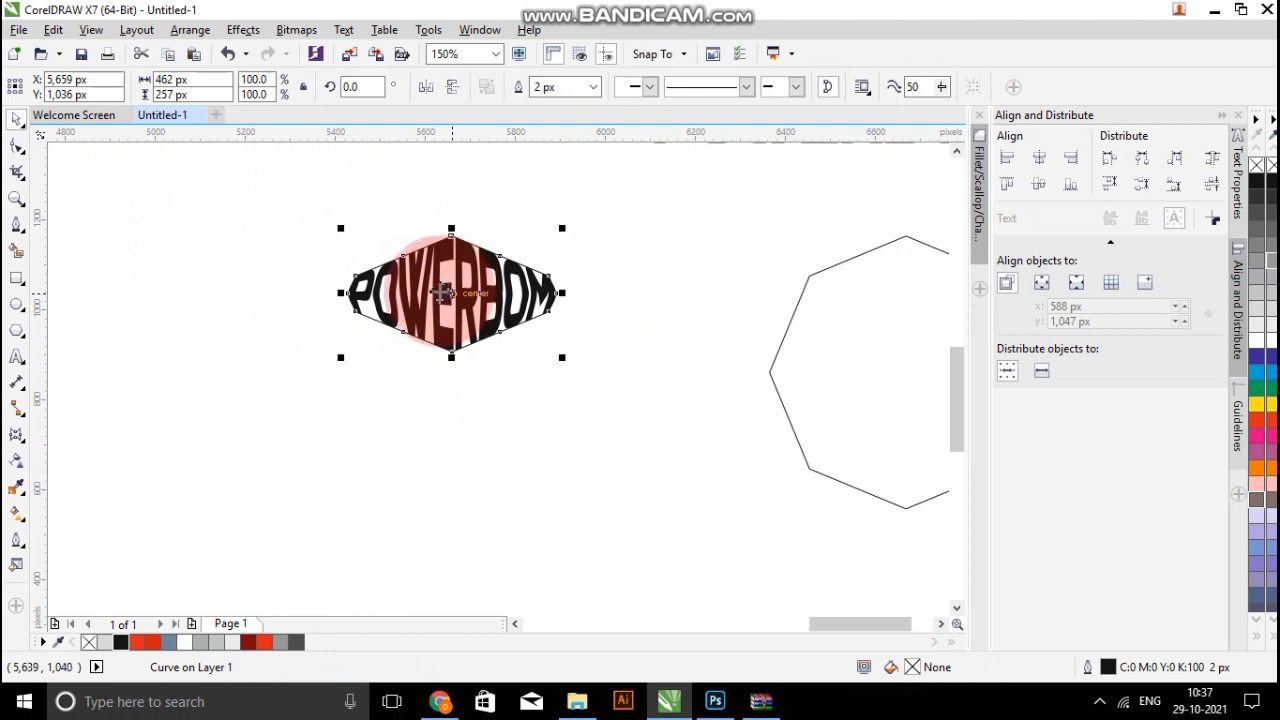
drag(444, 292, 339, 412)
drag(427, 321, 612, 255)
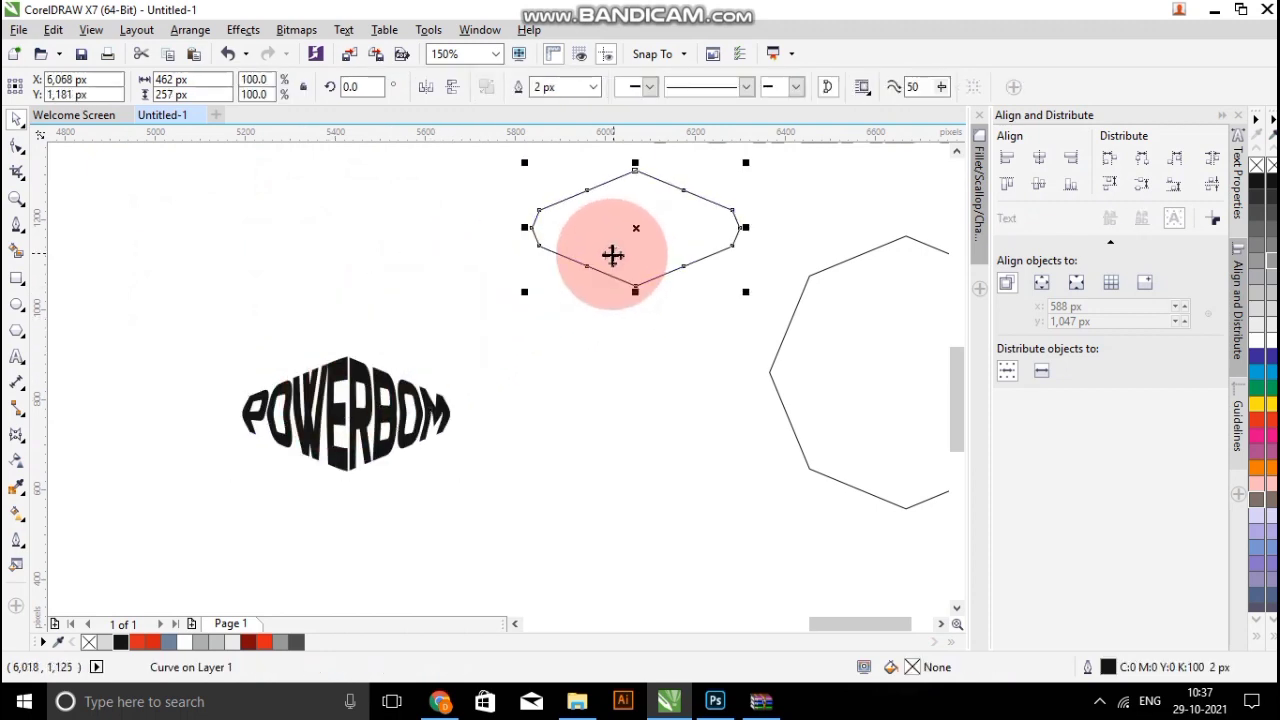
scroll(325, 418, up, 1)
click(246, 276)
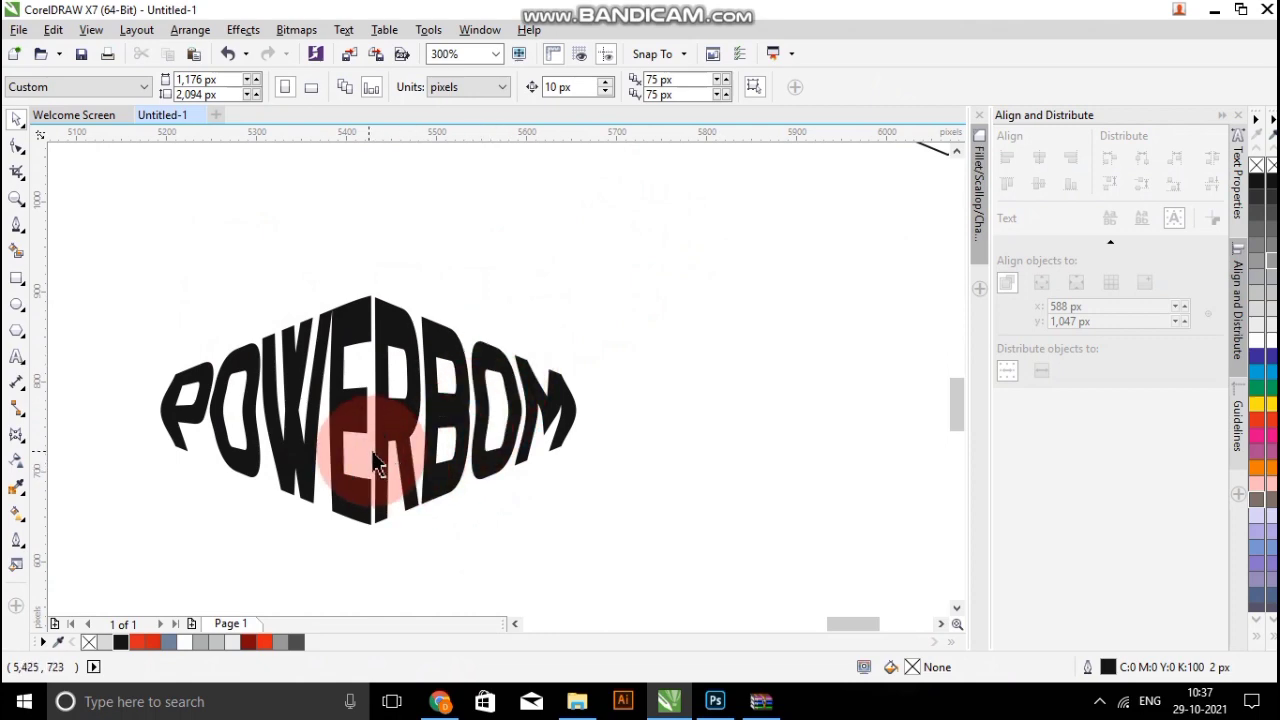
Reposition the enveloped POWERBOM text up and to the right, at about X 5,597 px, Y 823 px.
click(350, 420)
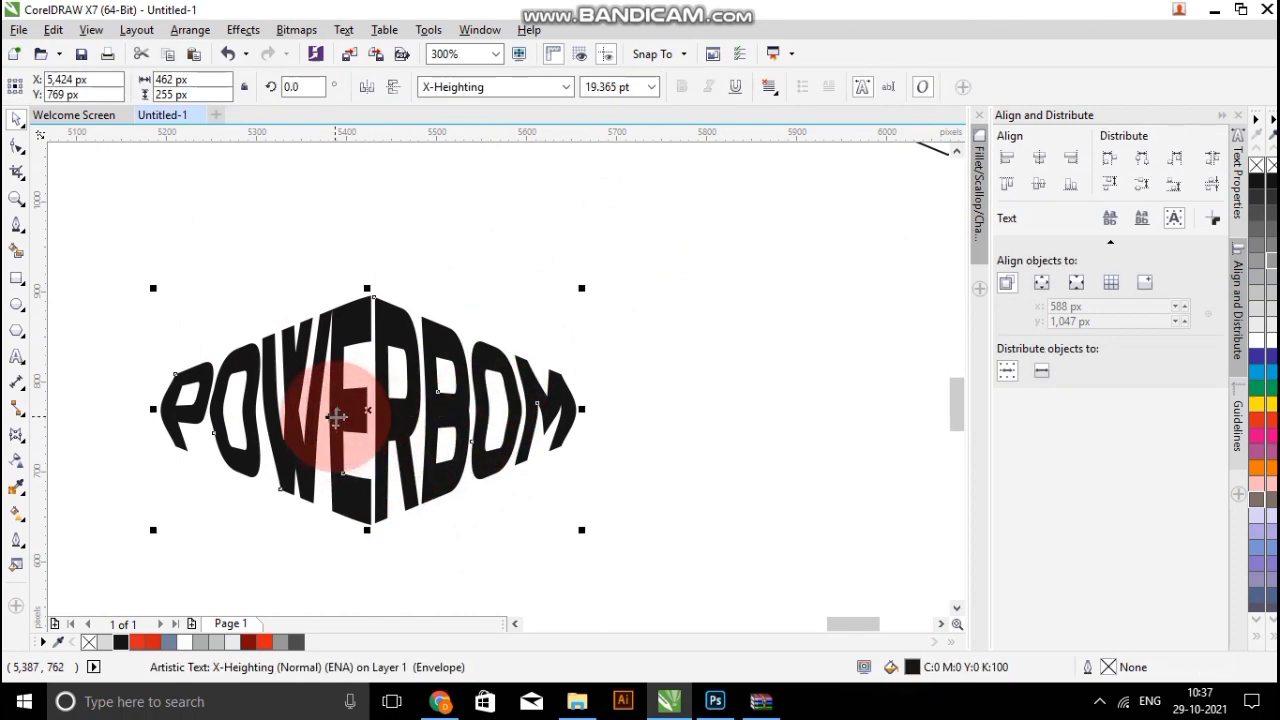
drag(336, 418, 408, 364)
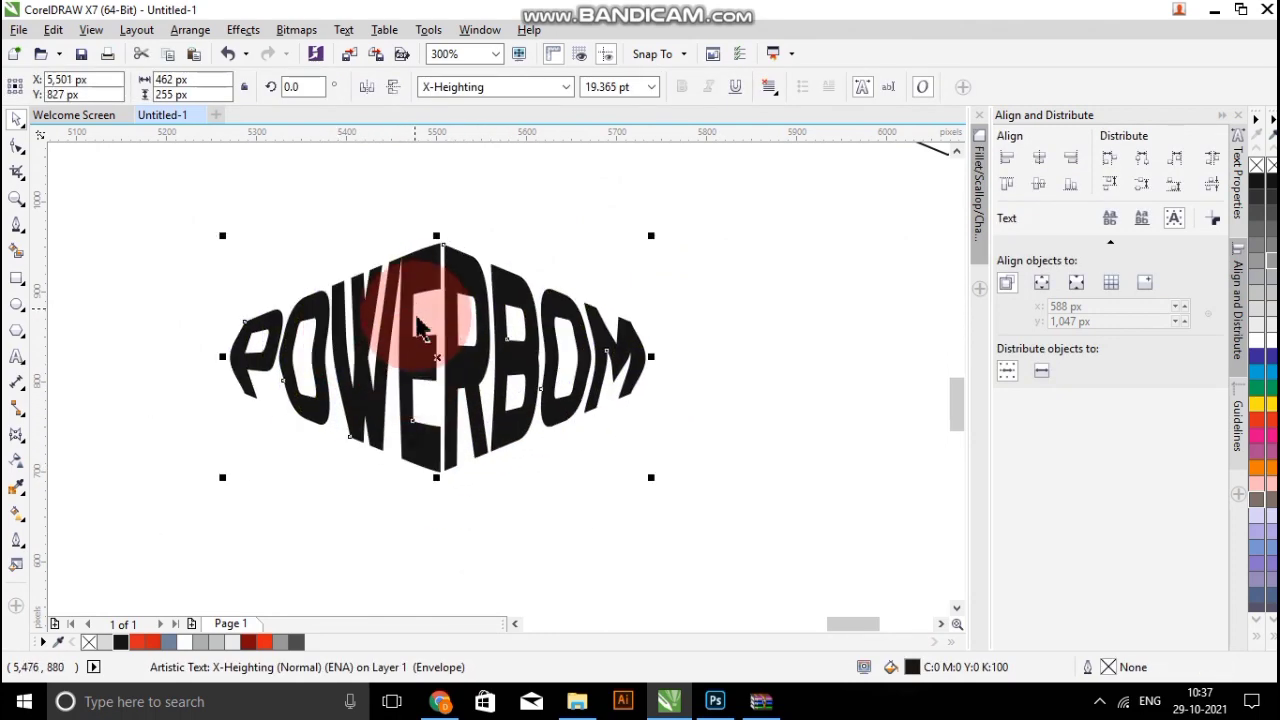
click(720, 362)
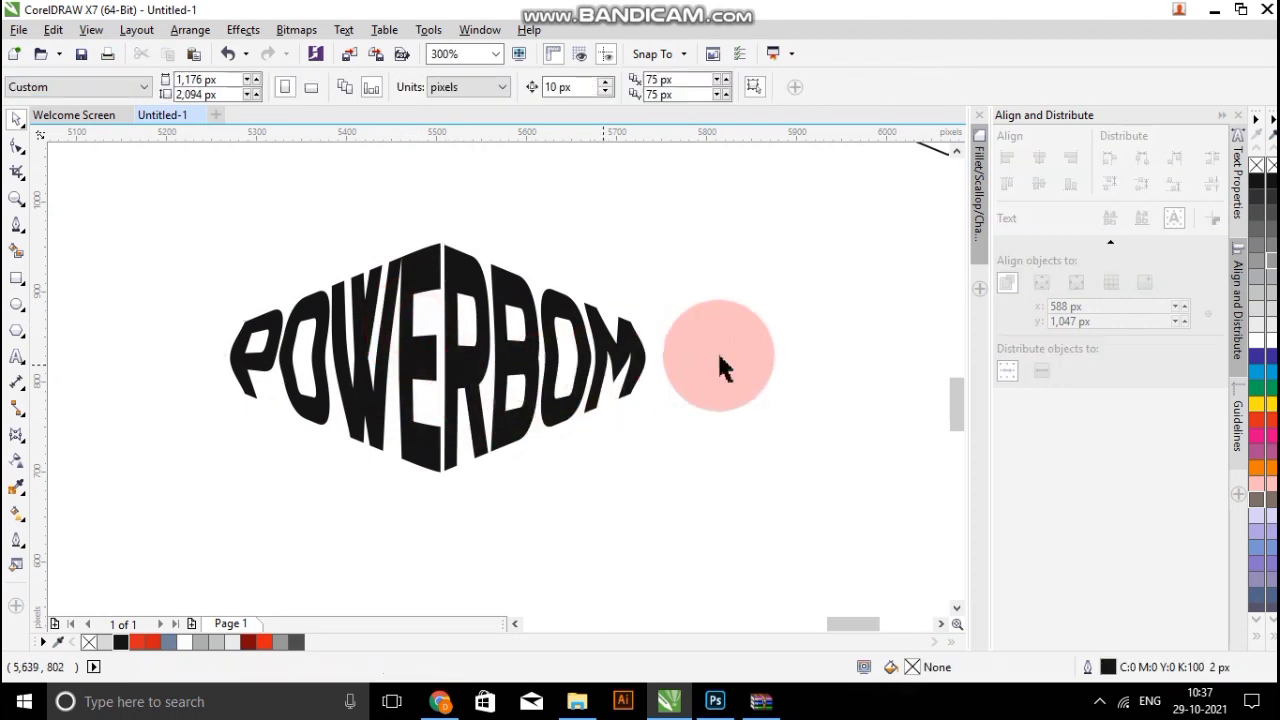
click(508, 345)
drag(524, 360, 610, 366)
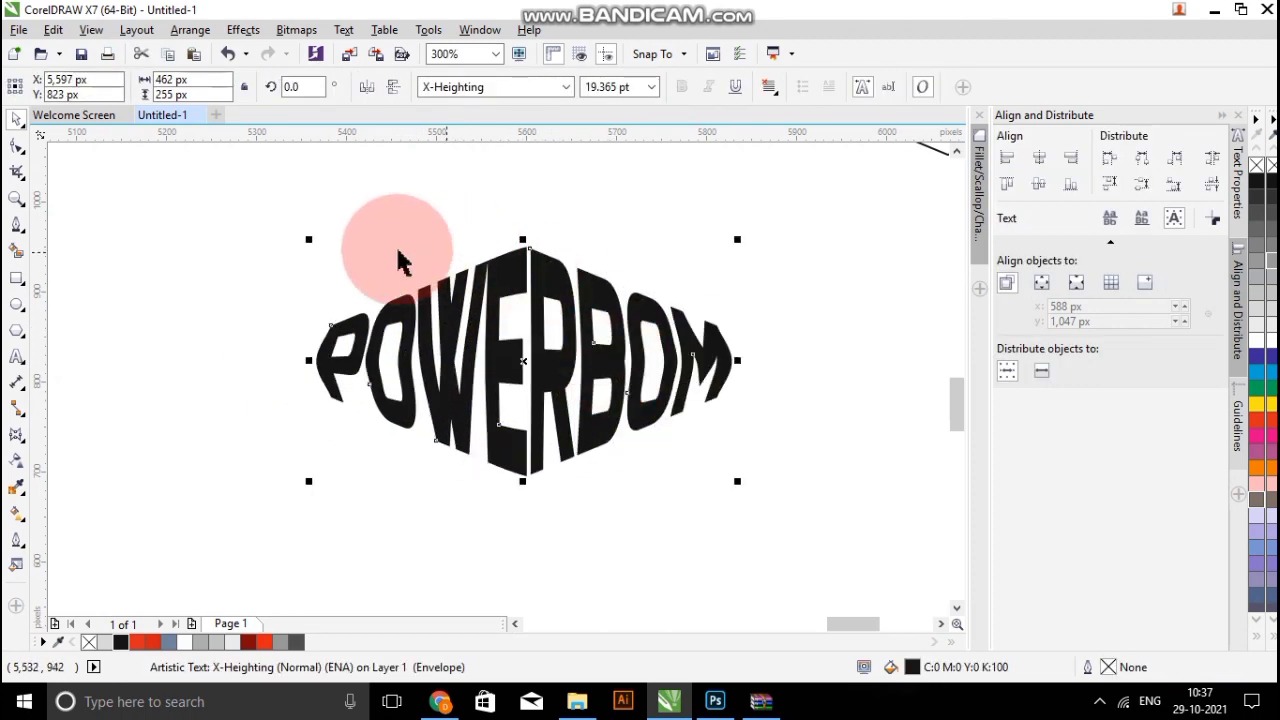
click(357, 251)
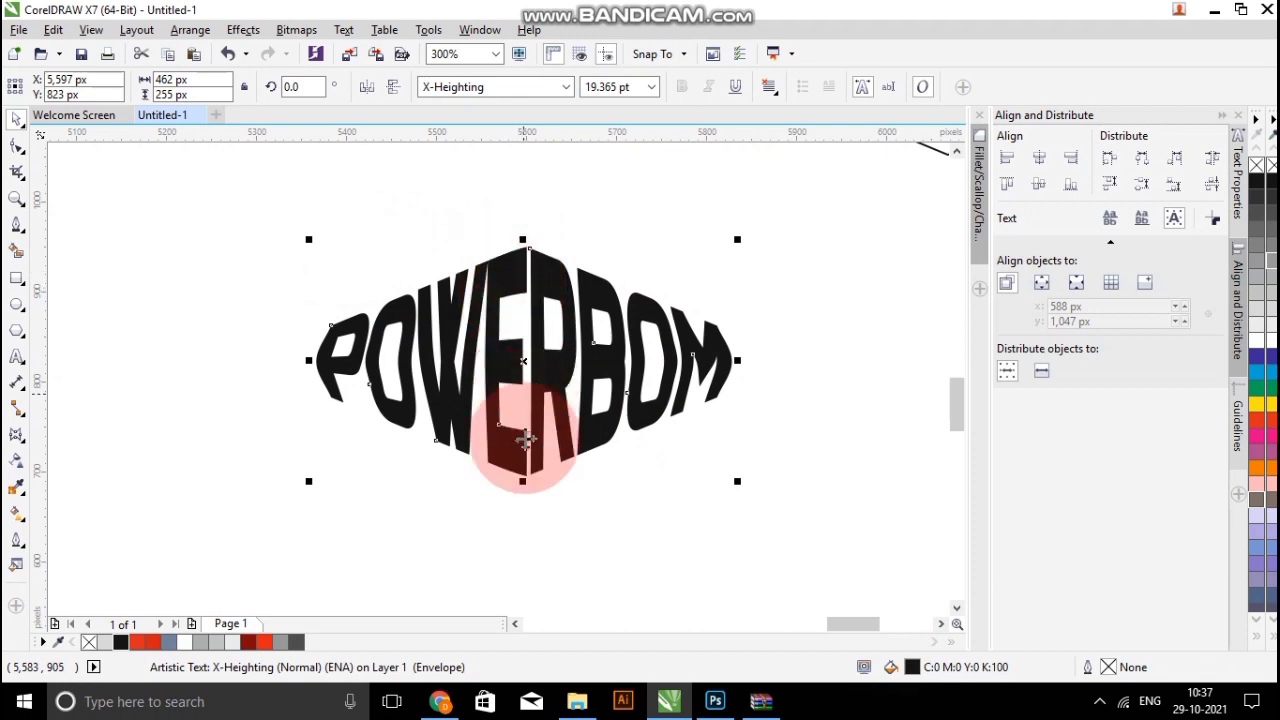